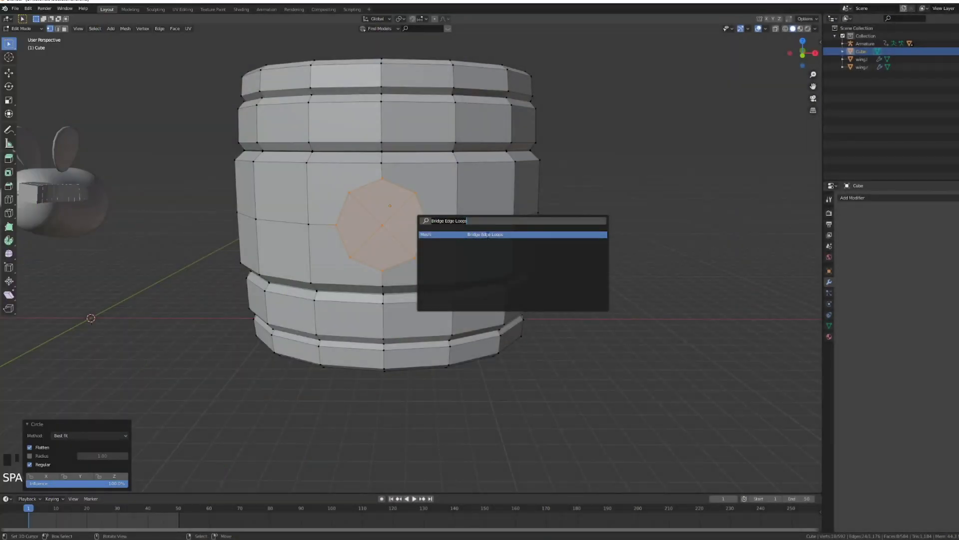
Bridge the barrel's edge loops, step a frame, link the Mapping node, and render the view.
click(487, 235)
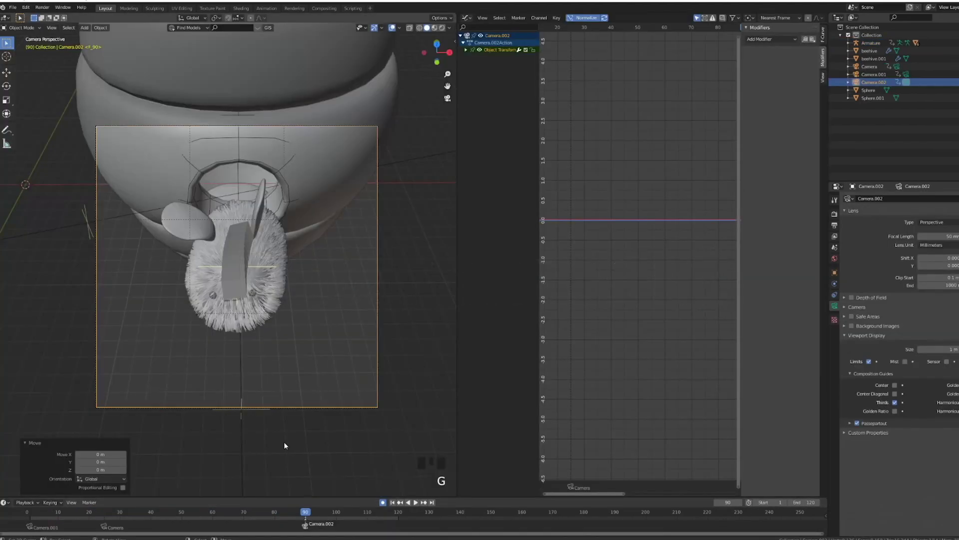
key(Left)
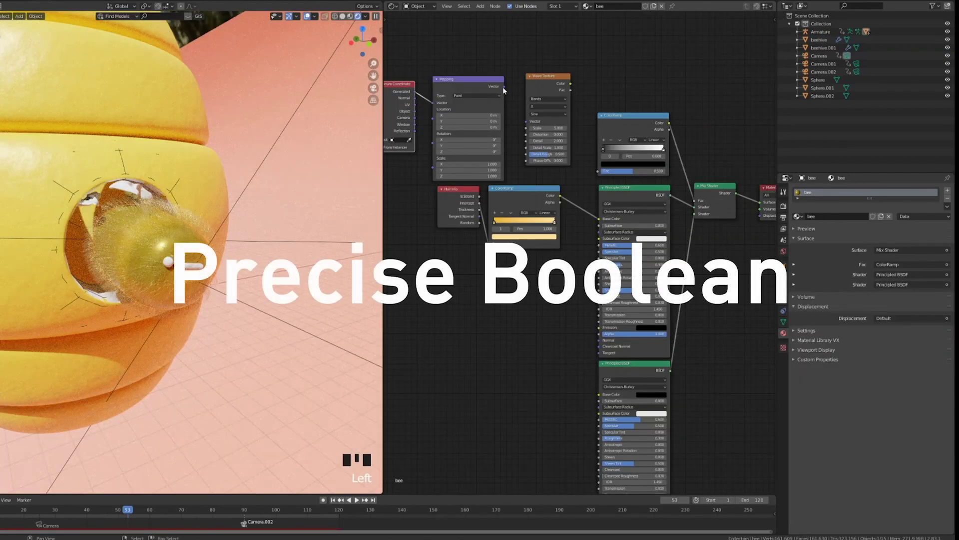
drag(504, 87, 526, 121)
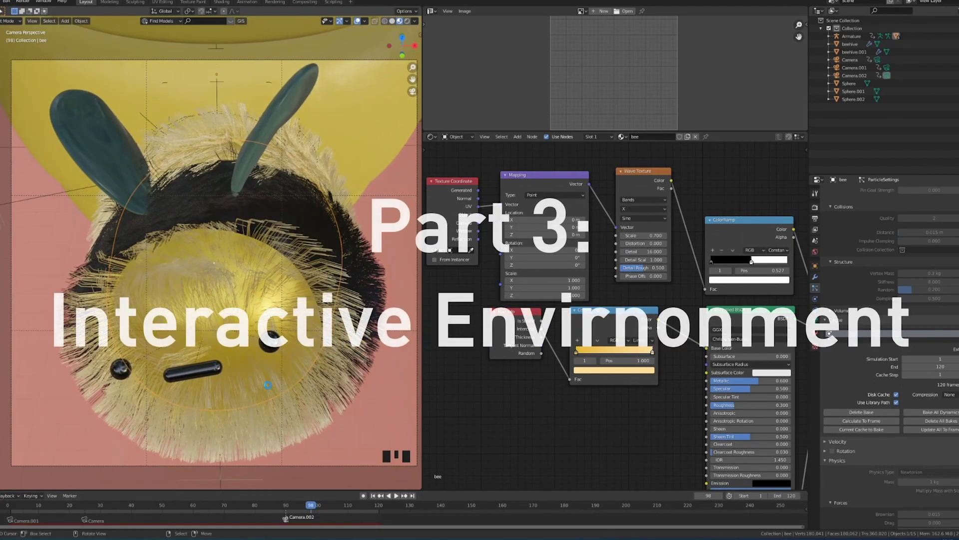
key(F12)
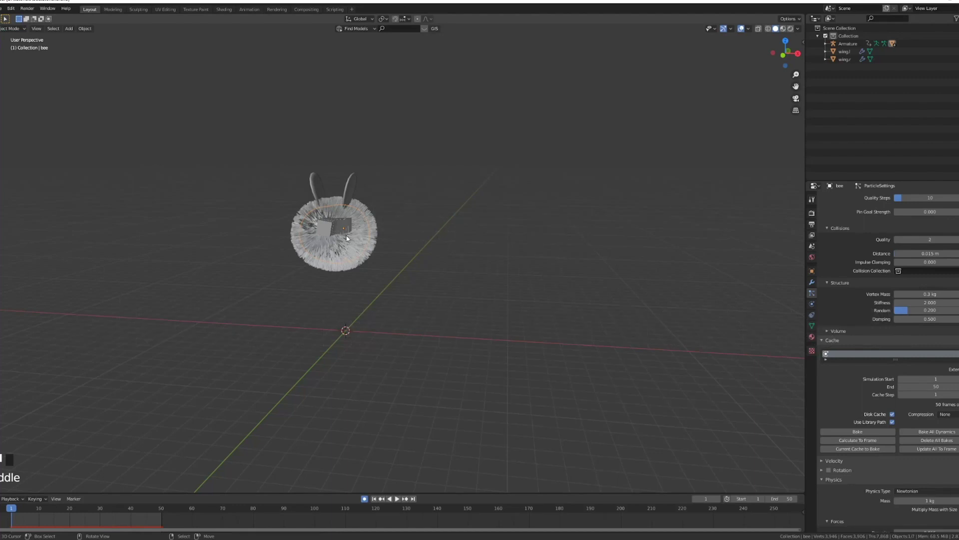
Frame the bee from the front with empty space on its right, then bring up the Add menu.
key(KP_1)
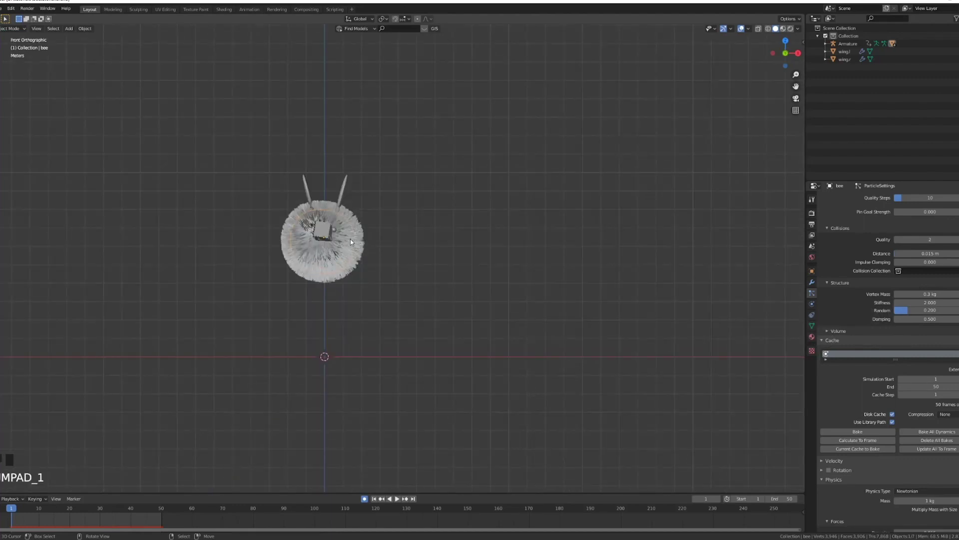
shift+middle_drag(426, 280, 294, 268)
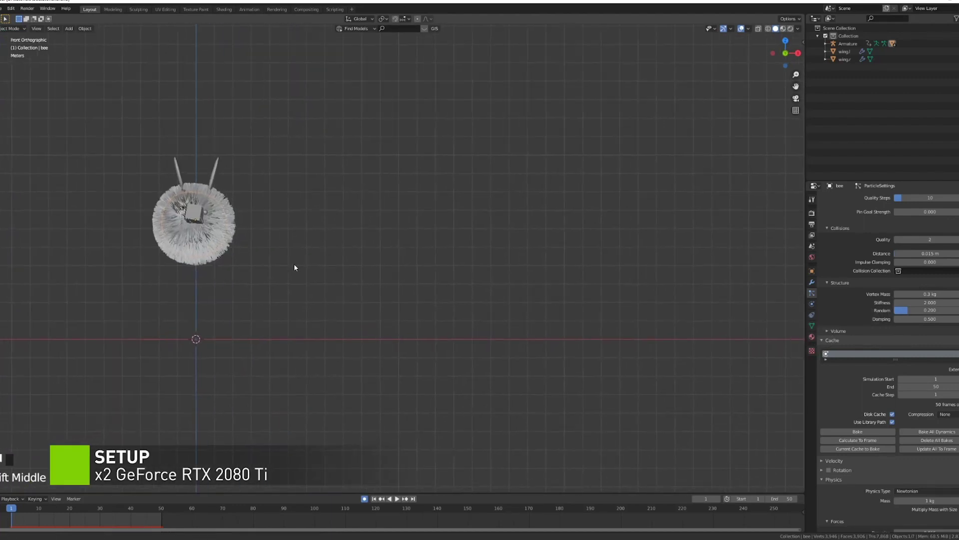
scroll(939, 210, up, 8)
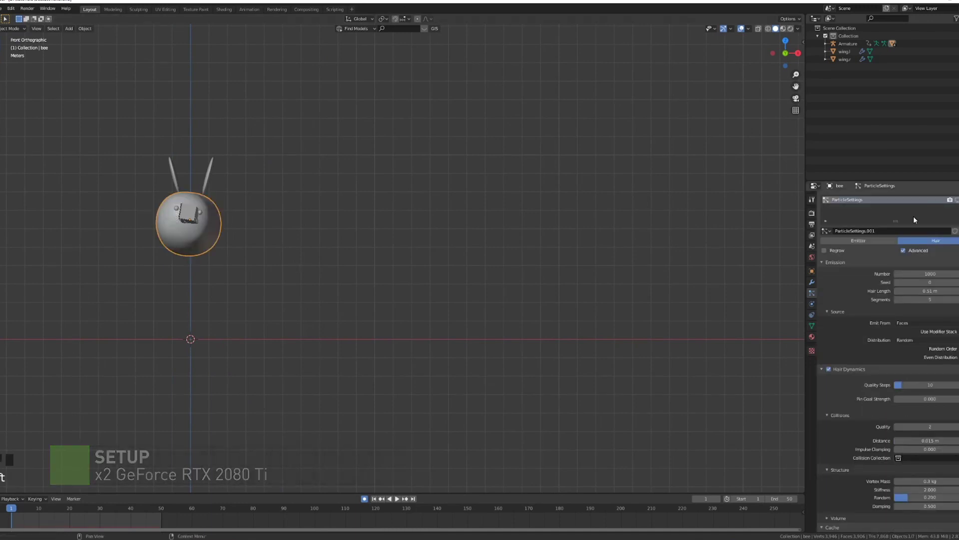
shift+middle_drag(192, 229, 203, 236)
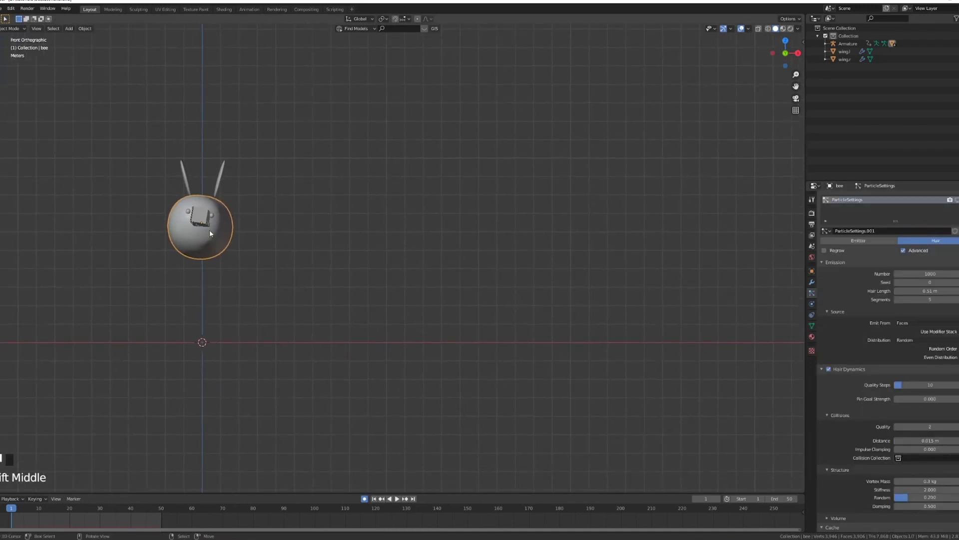
shift+middle_drag(464, 237, 344, 238)
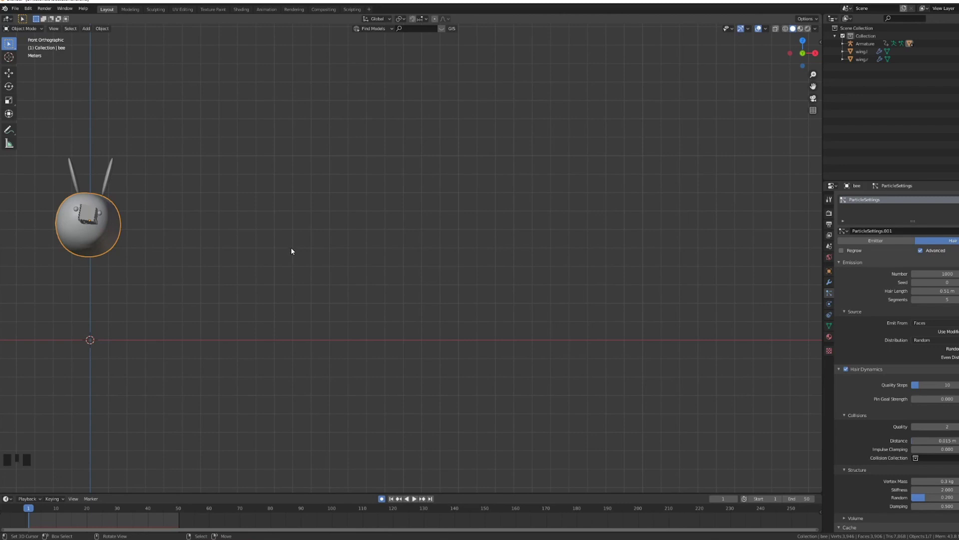
key(shift+a)
Add a cube, move it 16 m along X, and raise it along Z beside the bee.
mouse_move(141, 342)
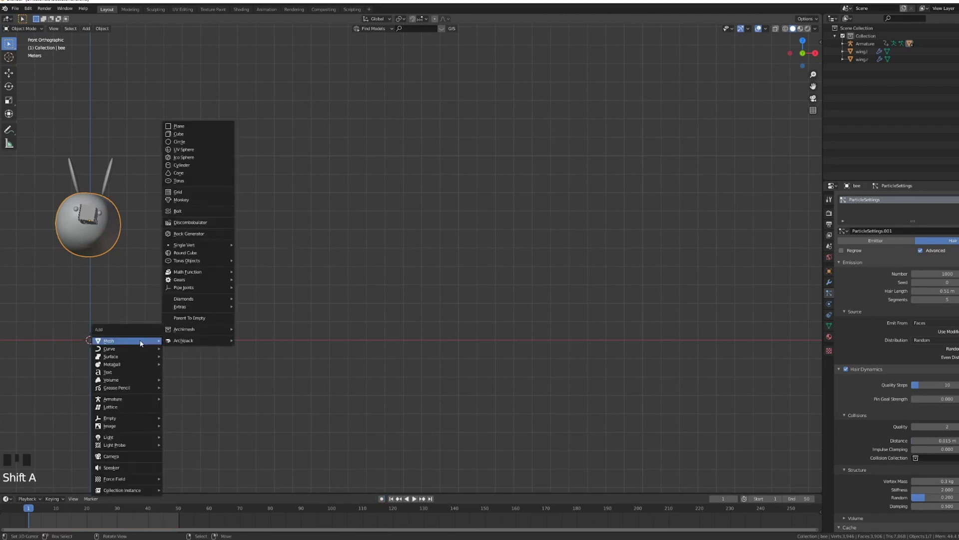
click(185, 134)
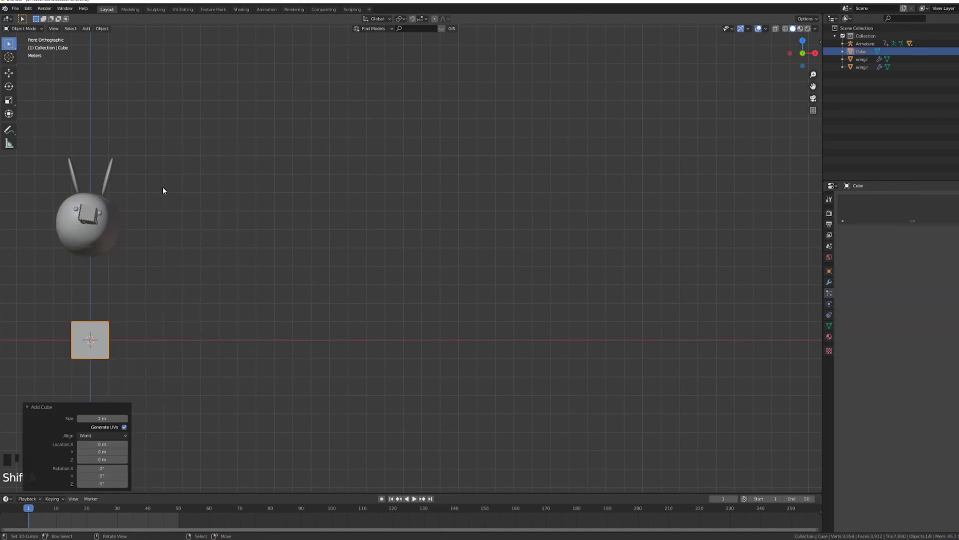
key(g)
key(x)
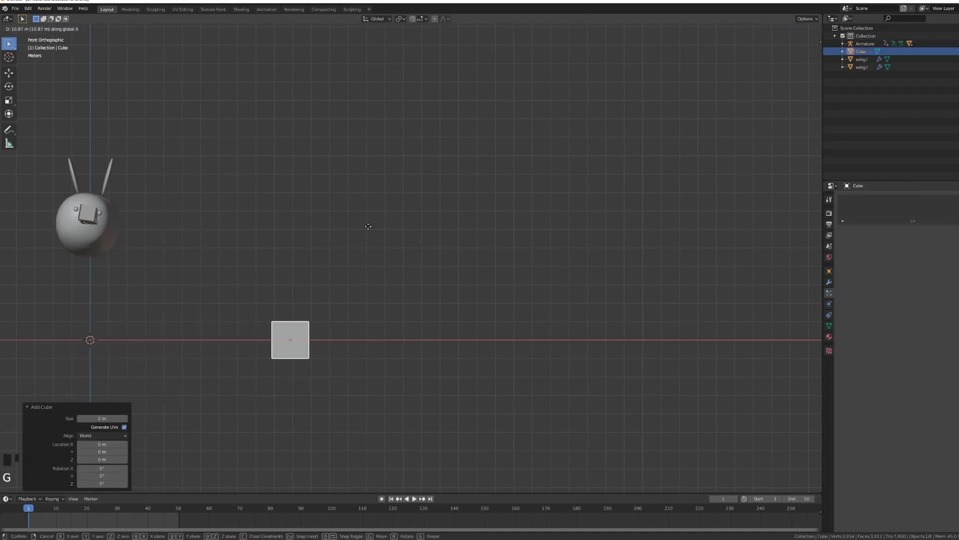
click(448, 245)
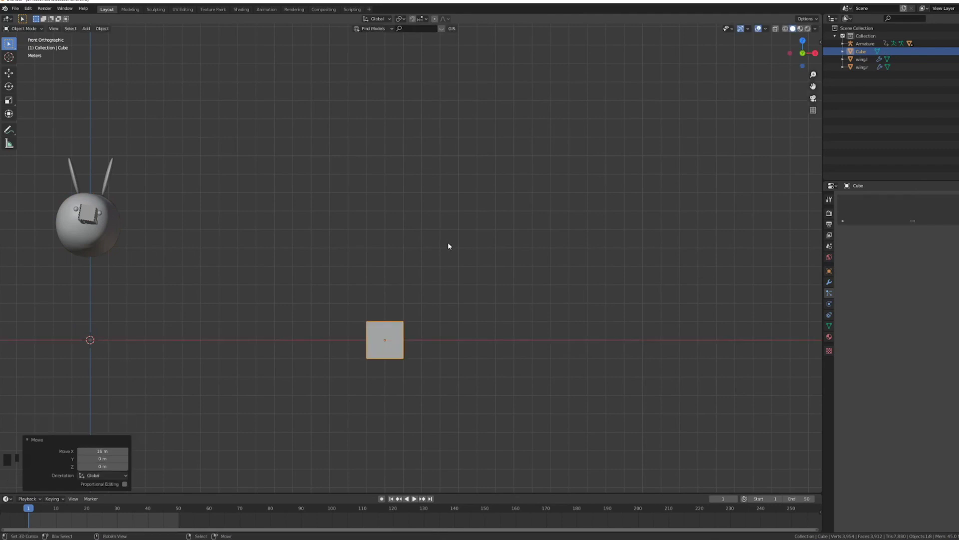
key(g)
key(z)
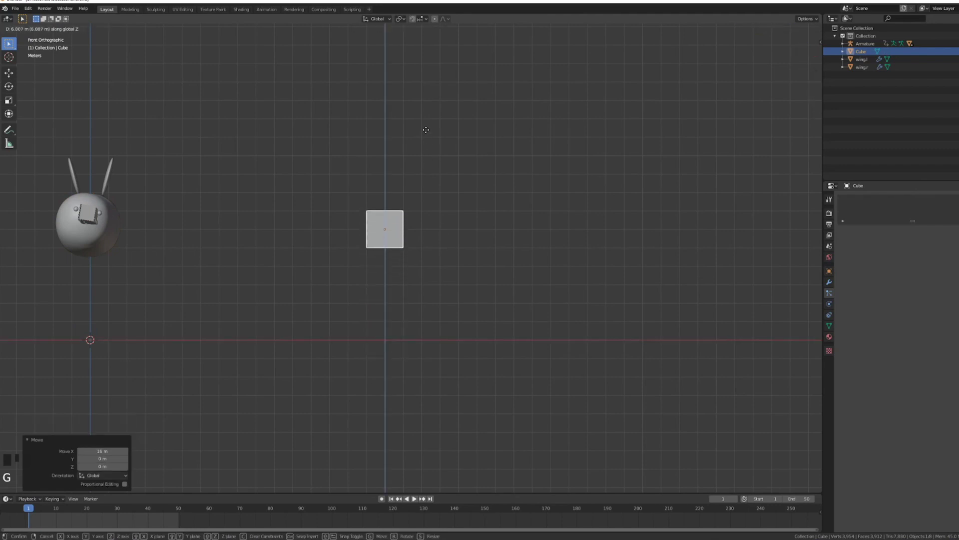
click(387, 134)
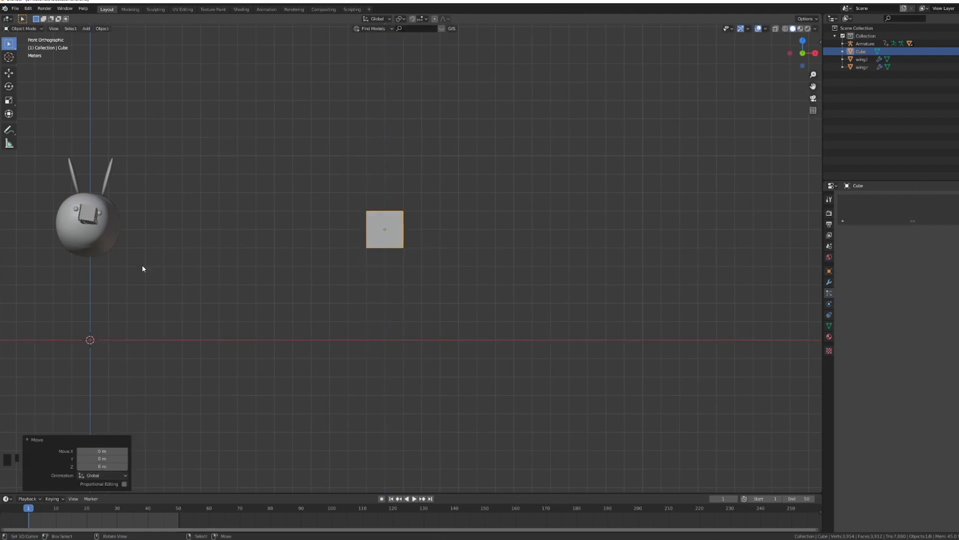
Scale the cube up to 7 and enter Edit Mode from the front view.
key(s)
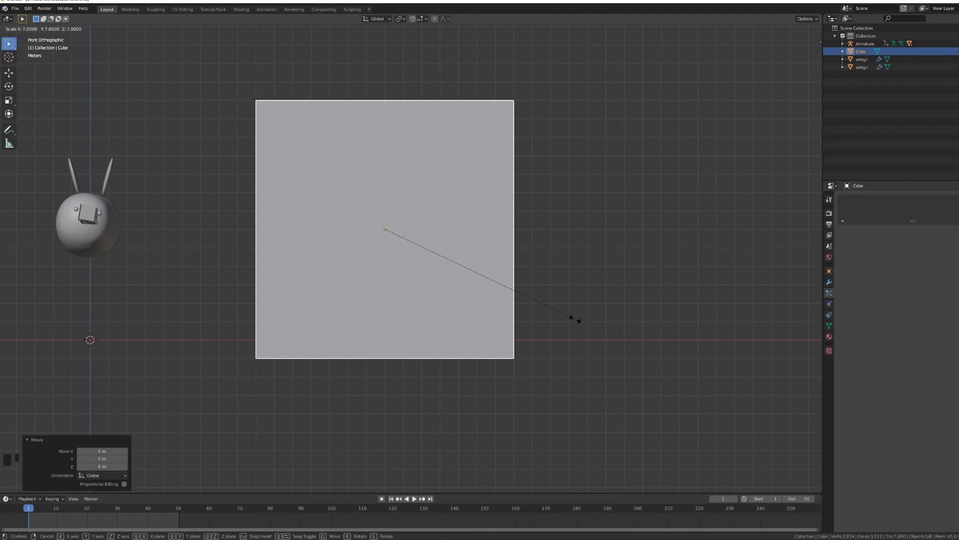
key(Return)
middle_drag(574, 319, 493, 238)
key(KP_1)
key(Tab)
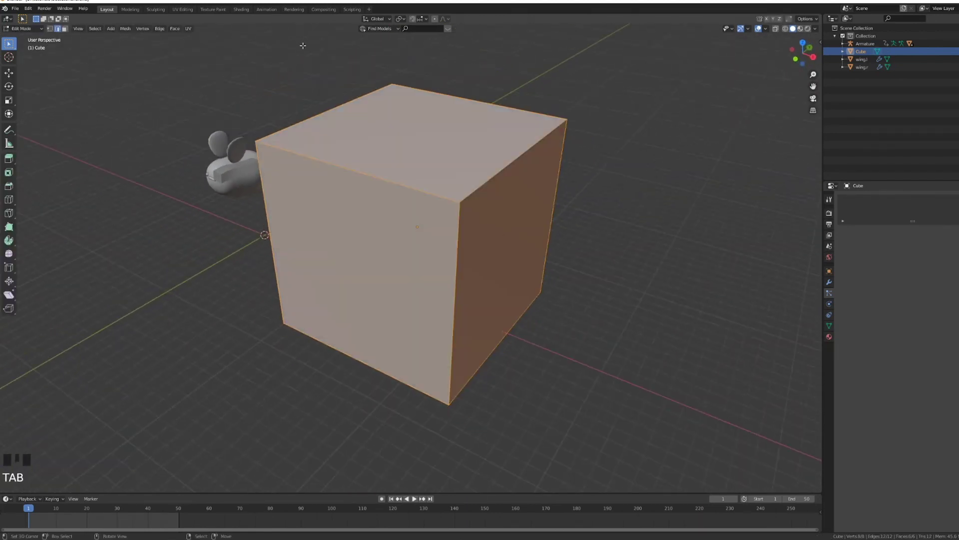
In face select mode, select the cube's top and bottom faces and inset them.
click(64, 28)
click(410, 143)
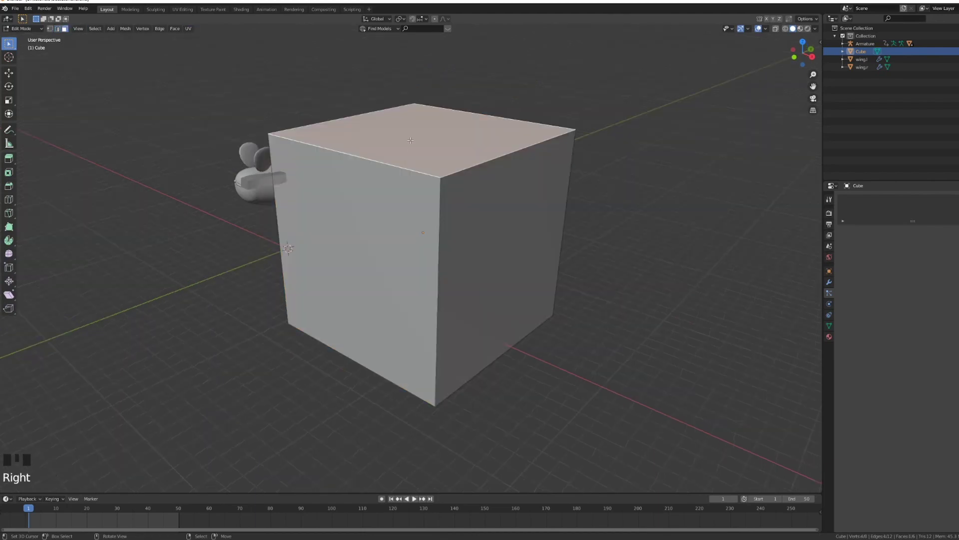
middle_drag(410, 142, 529, 298)
shift+right_click(518, 190)
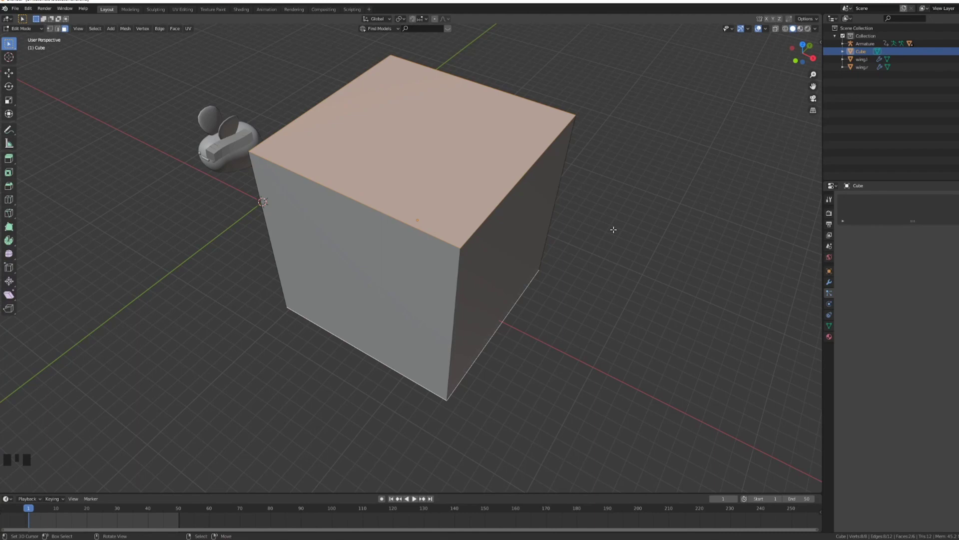
key(i)
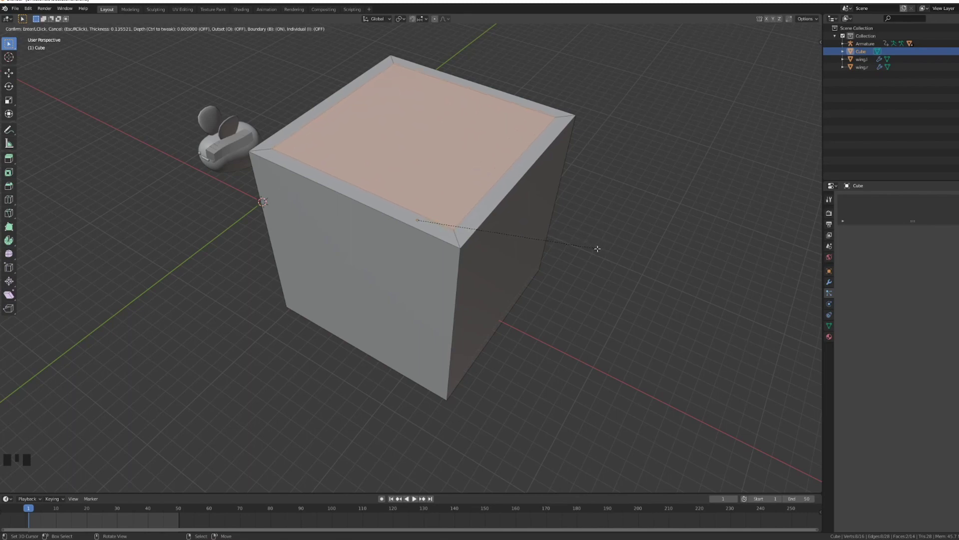
click(597, 249)
Run Bridge Edge Loops on the inset faces to hollow the cube, then return to Object Mode.
middle_drag(598, 249, 315, 144)
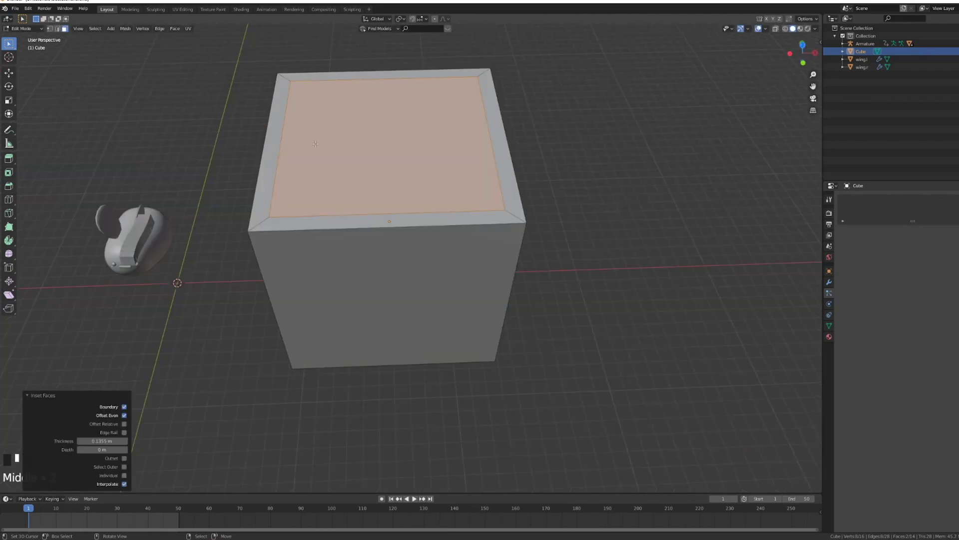
mouse_move(498, 219)
middle_down()
mouse_move(514, 223)
mouse_move(504, 220)
middle_up()
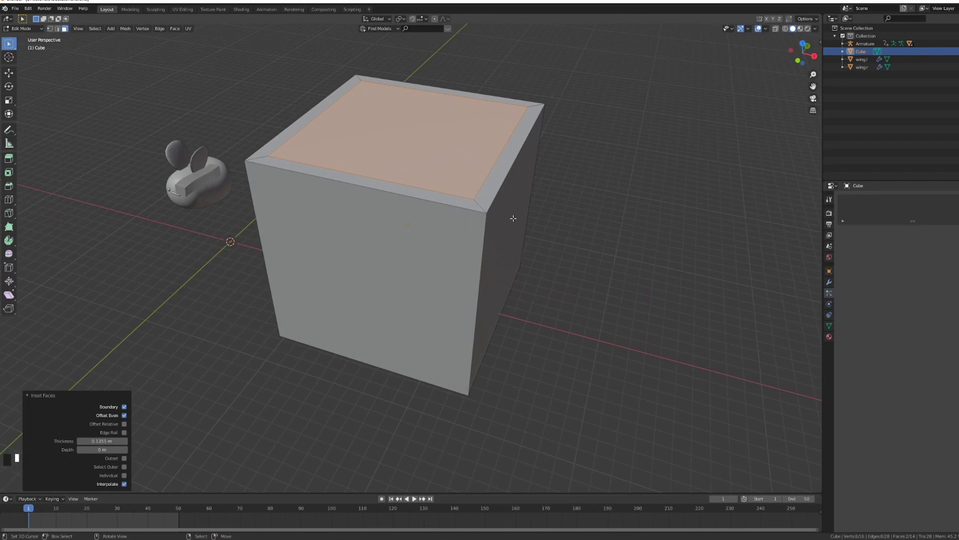
key(space)
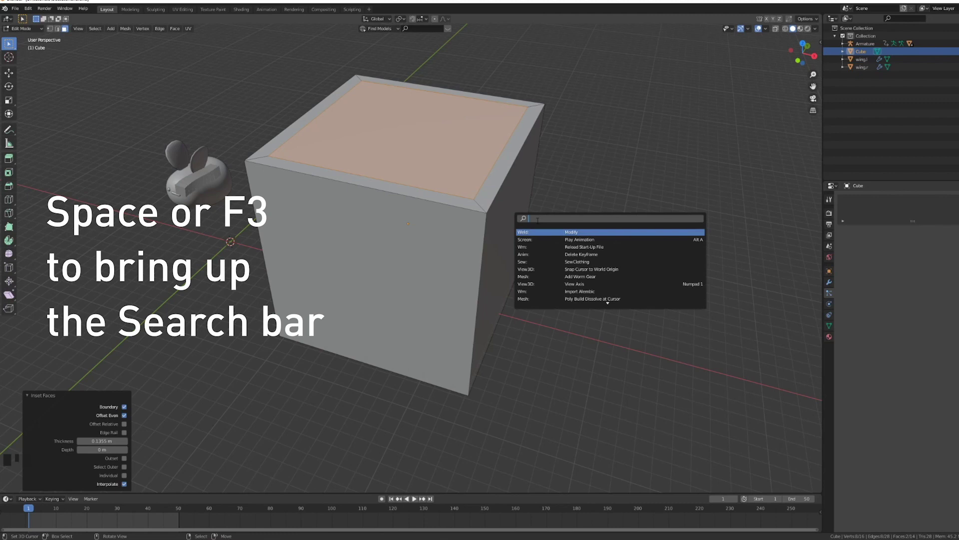
text(b)
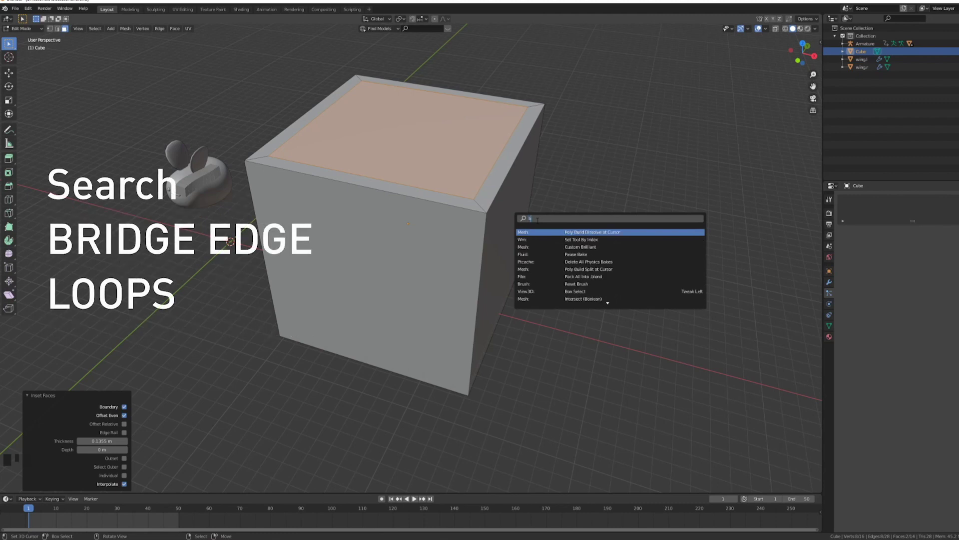
text(ridge)
key(Return)
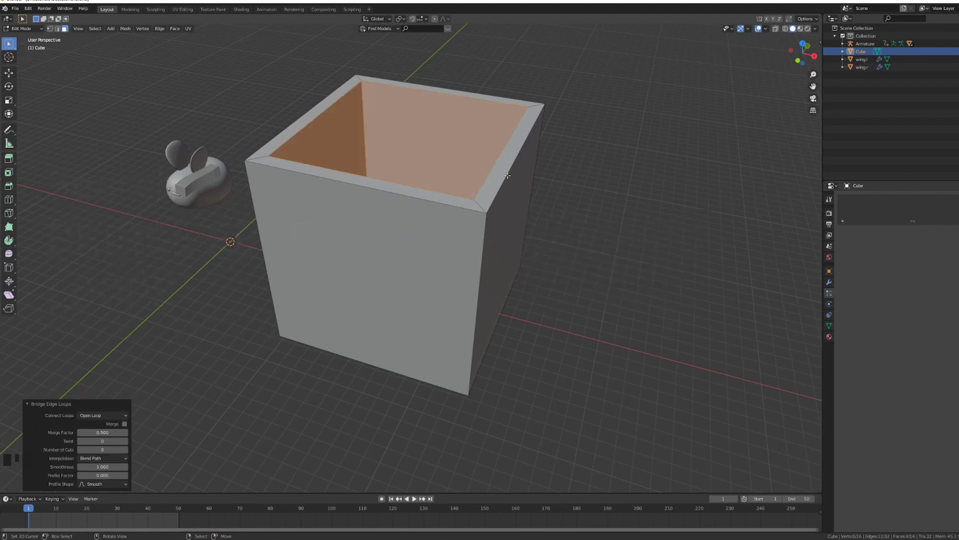
middle_drag(507, 176, 488, 208)
key(Tab)
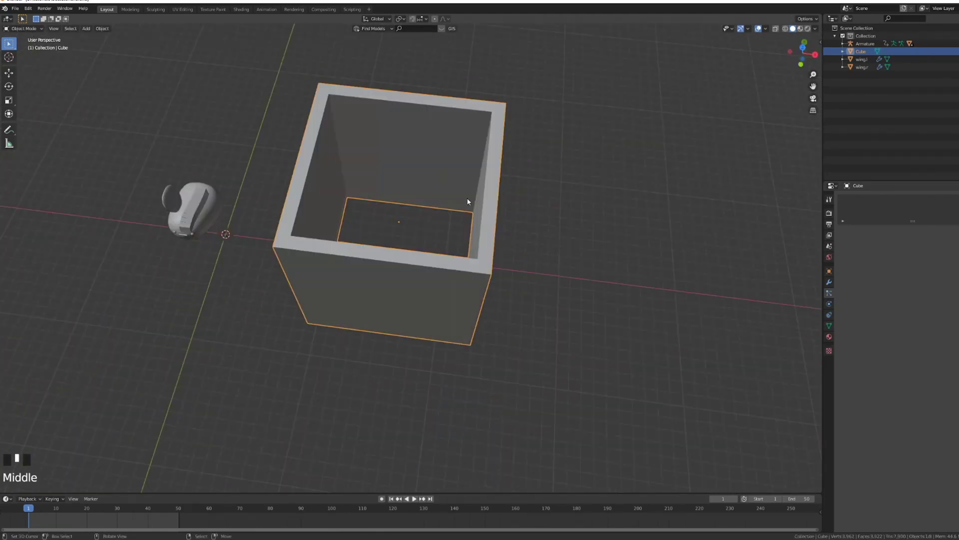
Add a level 2 Subdivision Surface to round the hollow cube.
key(ctrl+2)
middle_drag(467, 193, 455, 214)
key(KP_1)
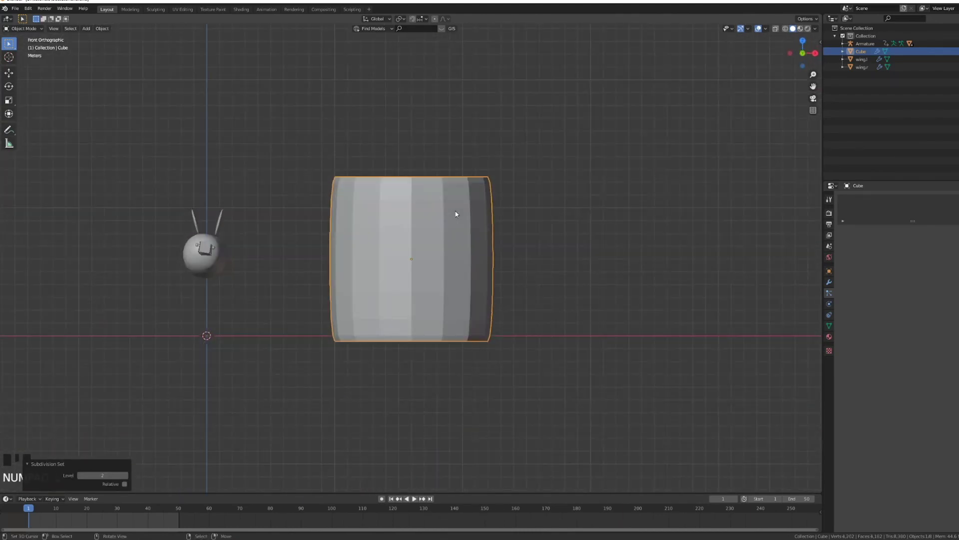
key(Tab)
Apply the Subdivision modifier so the rounded barrel becomes real mesh geometry.
key(Tab)
click(514, 221)
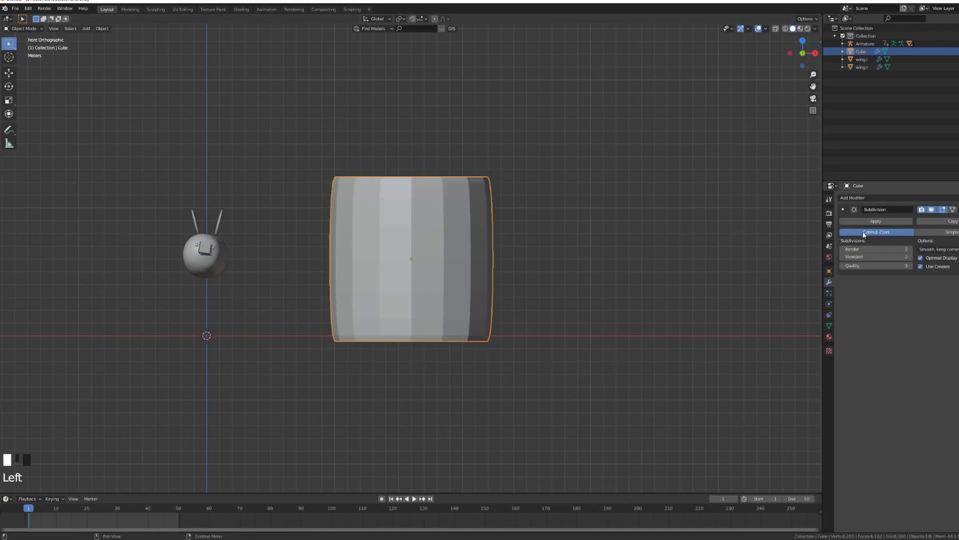
click(870, 221)
scroll(484, 274, up, 3)
key(Tab)
middle_drag(493, 274, 488, 322)
key(KP_1)
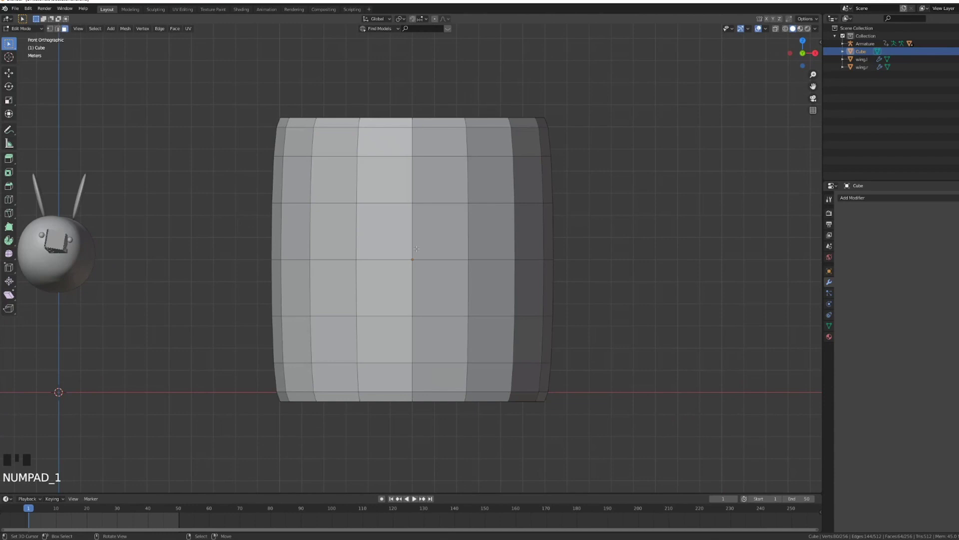
right_click(416, 248)
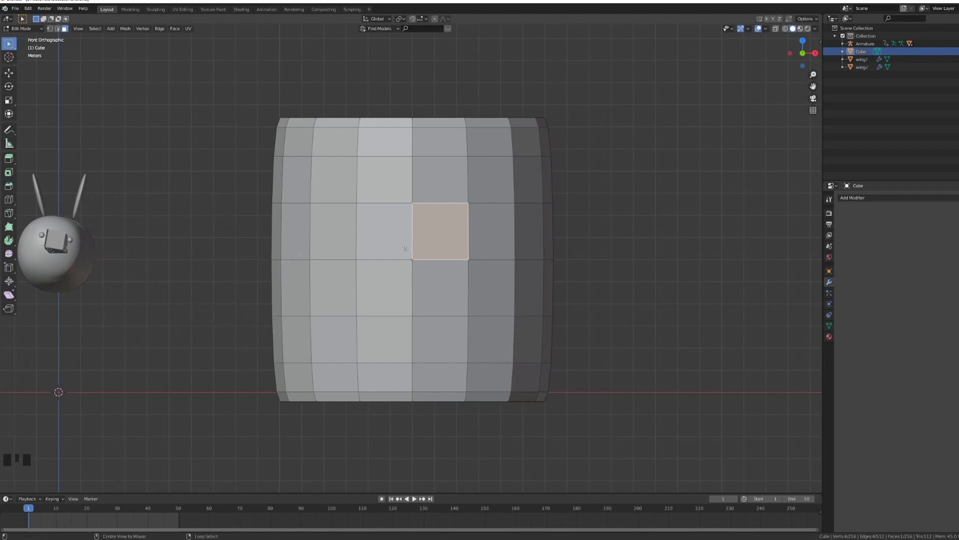
Select the barrel's two middle face rings and inset them with depth.
alt+shift+right_click(410, 240)
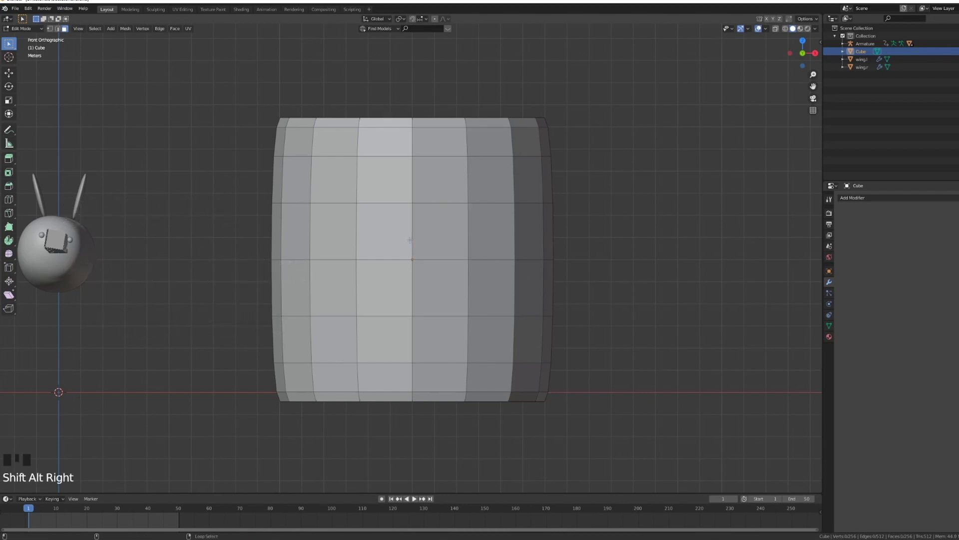
alt+shift+right_click(366, 237)
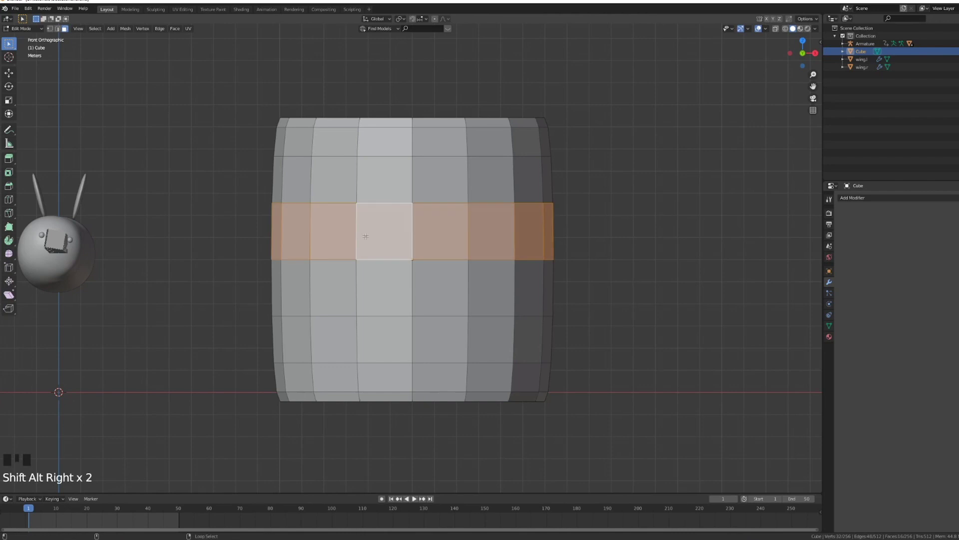
alt+shift+right_click(407, 279)
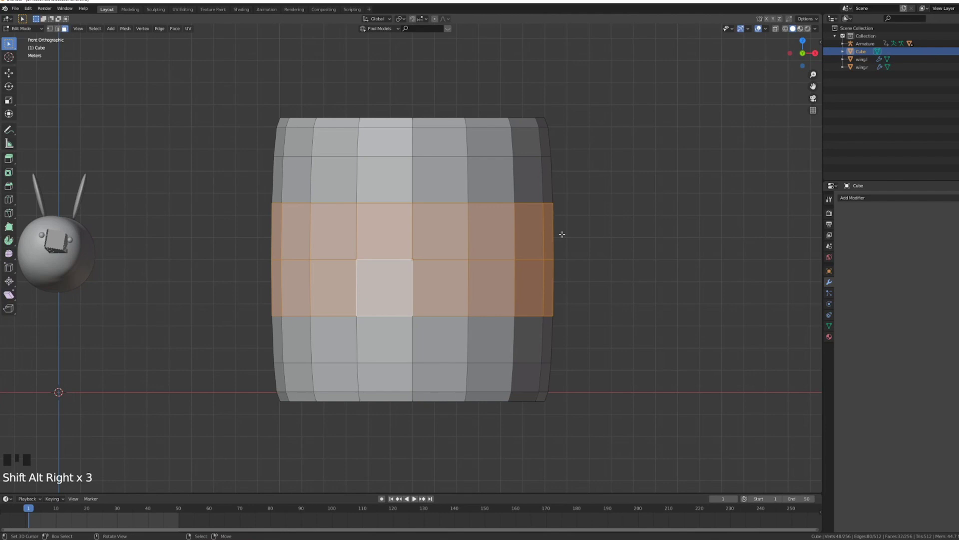
key(i)
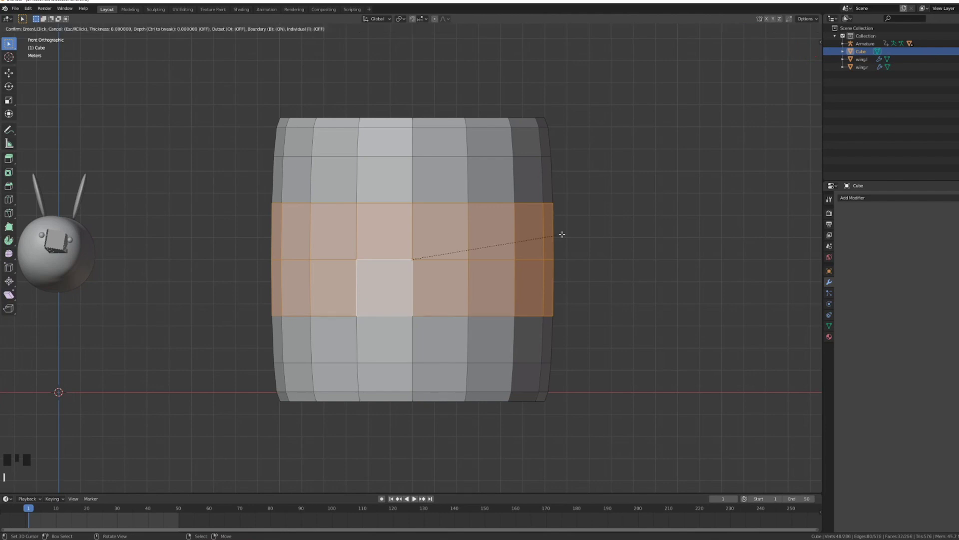
key(ctrl)
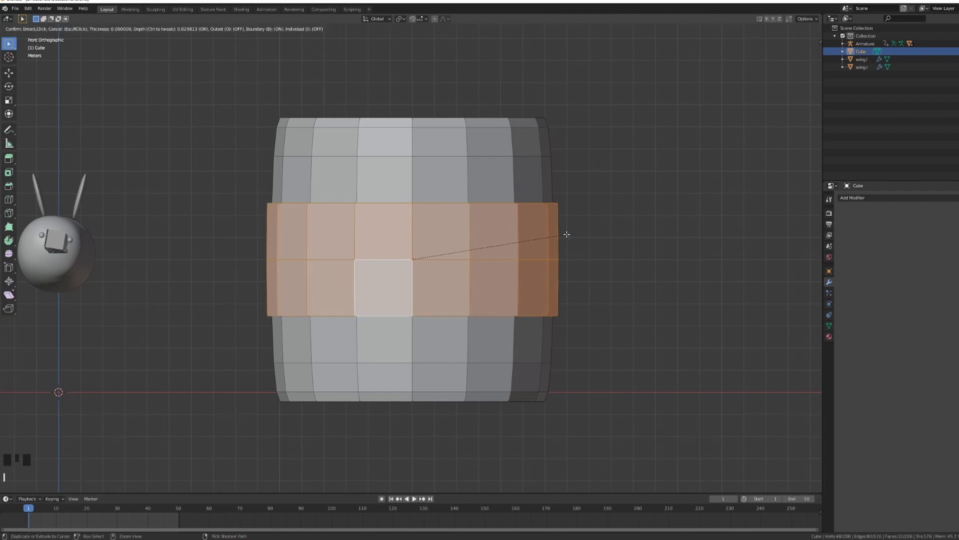
click(567, 234)
middle_drag(567, 234, 475, 260)
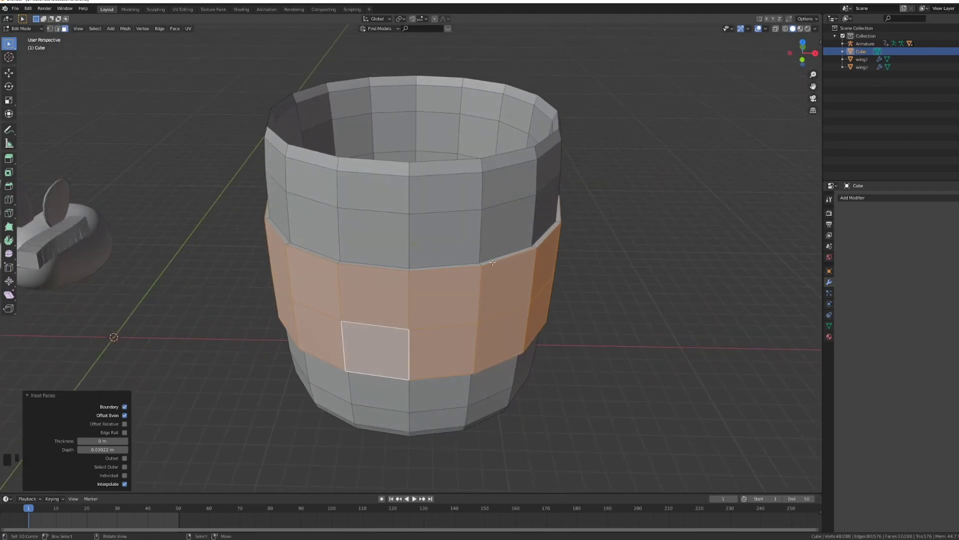
Inset the band outward again and stretch it to 1.09 along Z.
key(i)
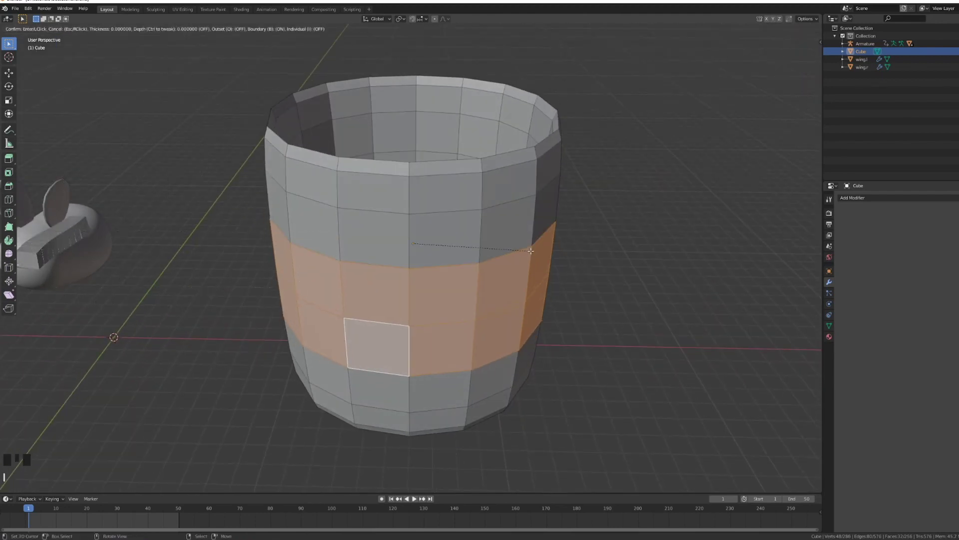
key(ctrl)
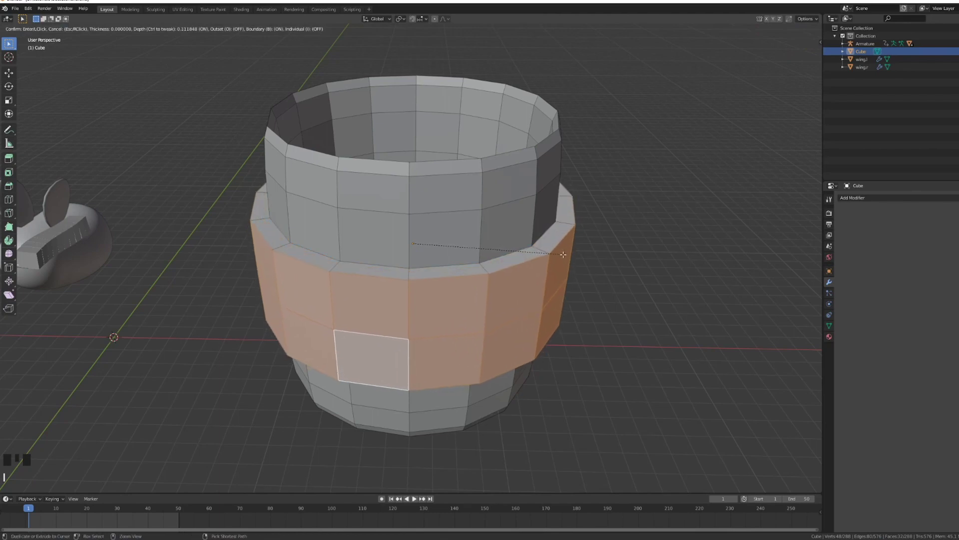
click(563, 256)
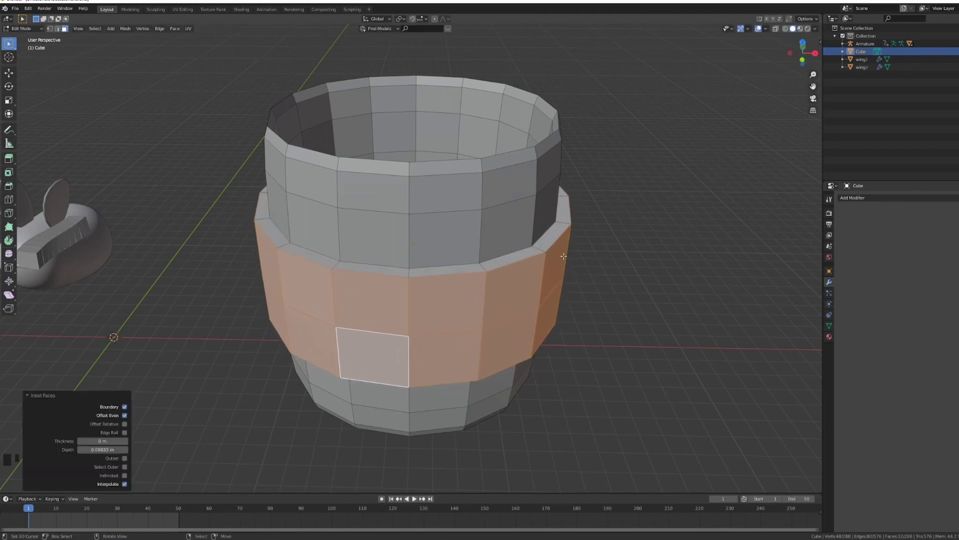
key(s)
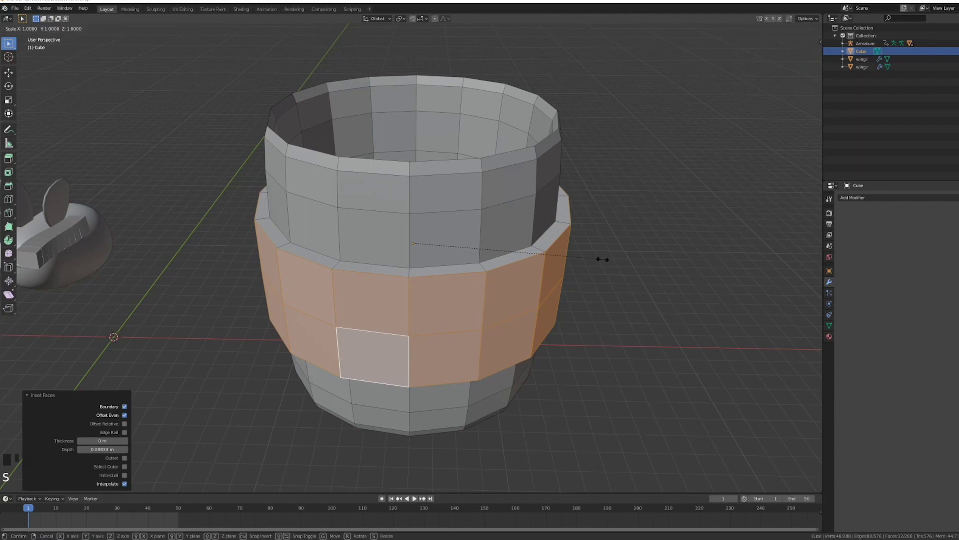
key(z)
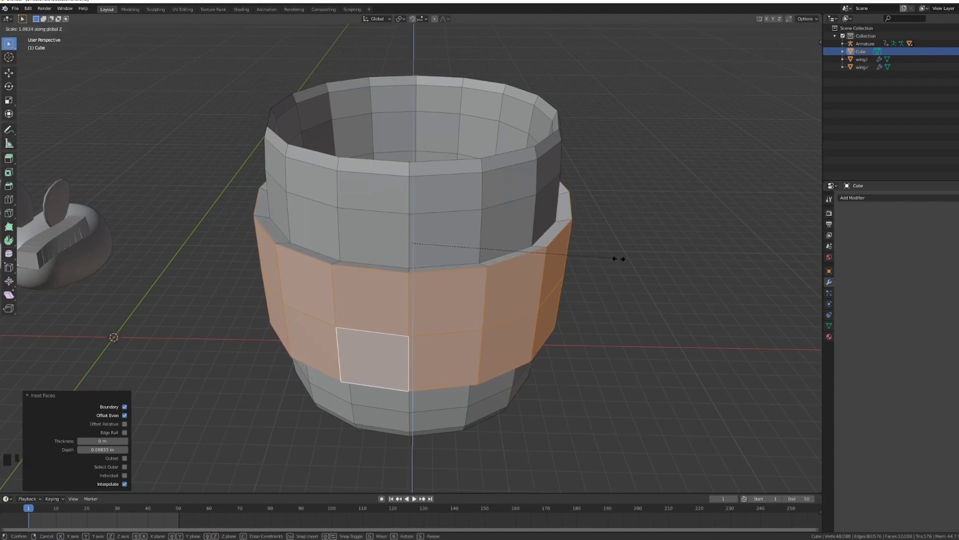
click(619, 259)
mouse_move(619, 258)
middle_down()
mouse_move(602, 203)
mouse_move(624, 244)
middle_up()
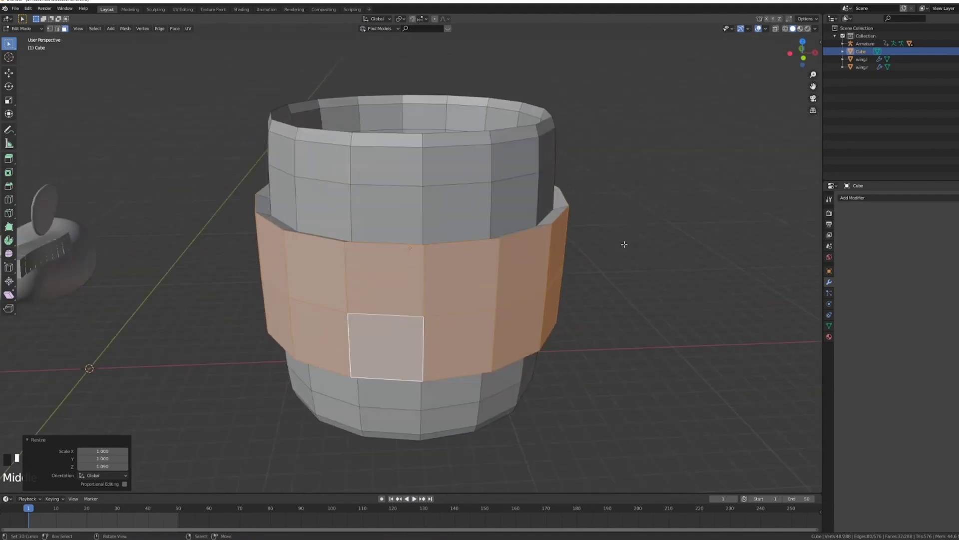
Inset the middle band once more, pushing its depth further outward.
key(i)
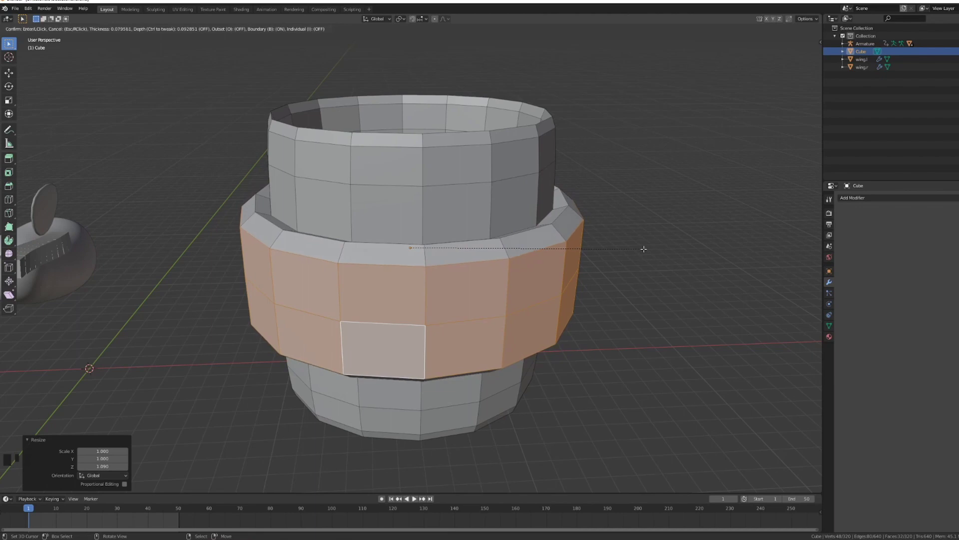
key(ctrl)
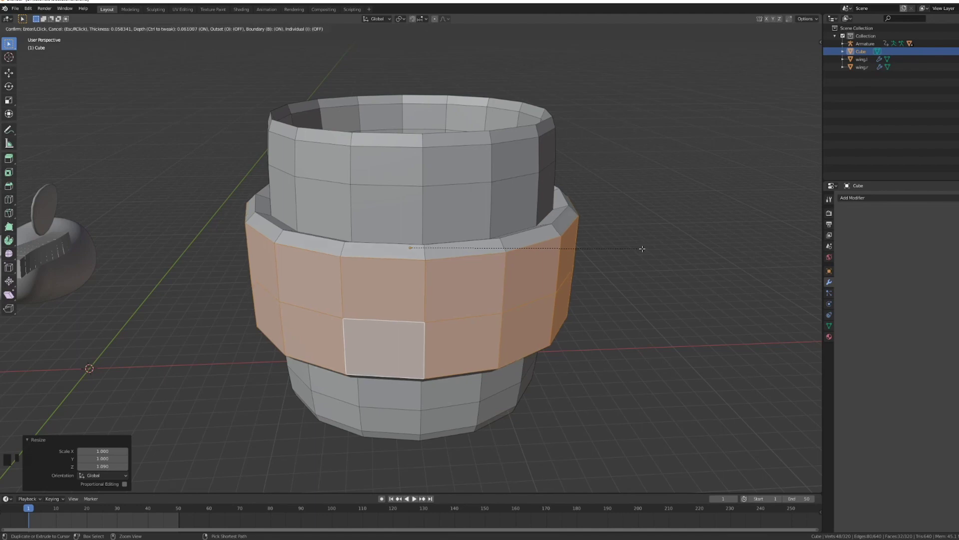
click(642, 248)
middle_drag(642, 248, 569, 205)
Inset a new raised ring of faces on the barrel's upper body.
right_click(507, 181)
alt+shift+right_click(507, 181)
alt+shift+right_click(508, 180)
alt+shift+right_click(507, 181)
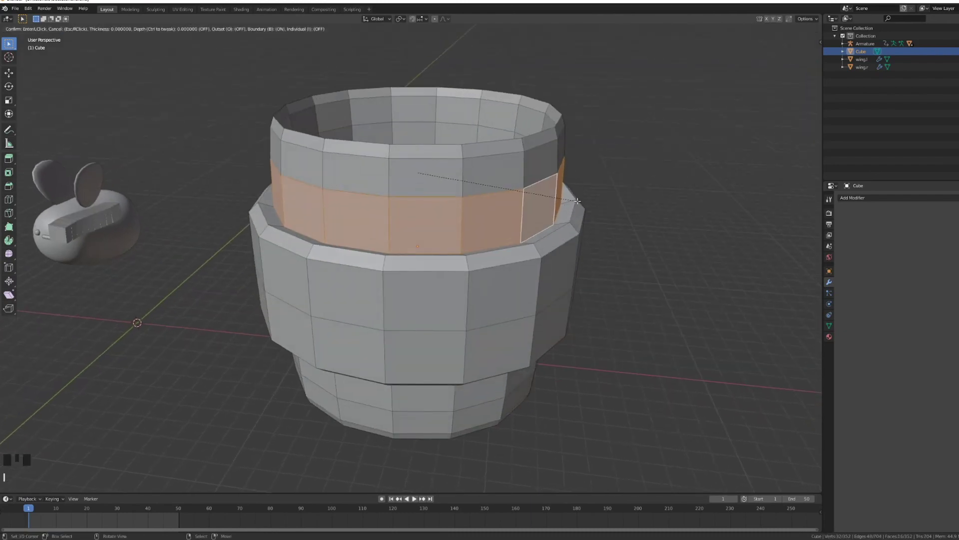
click(600, 214)
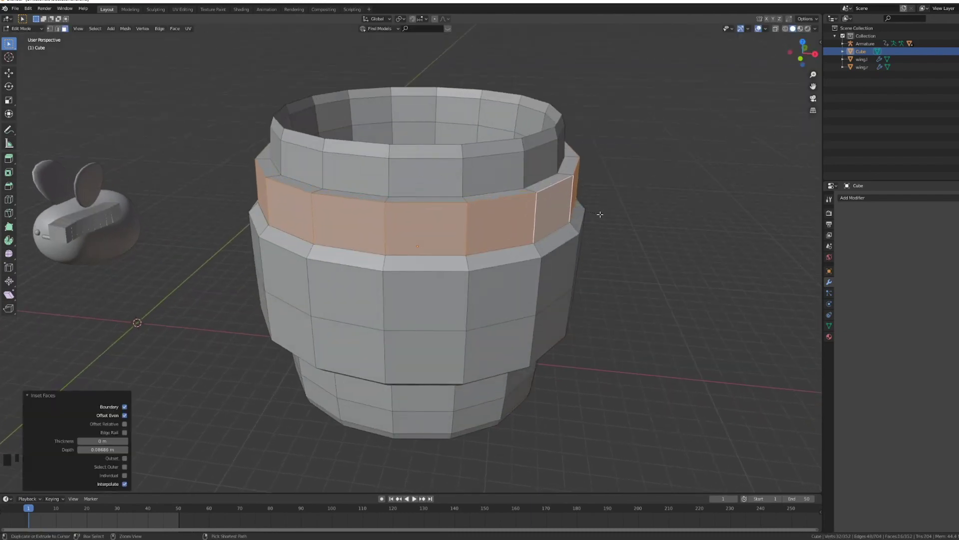
middle_drag(600, 214, 552, 161)
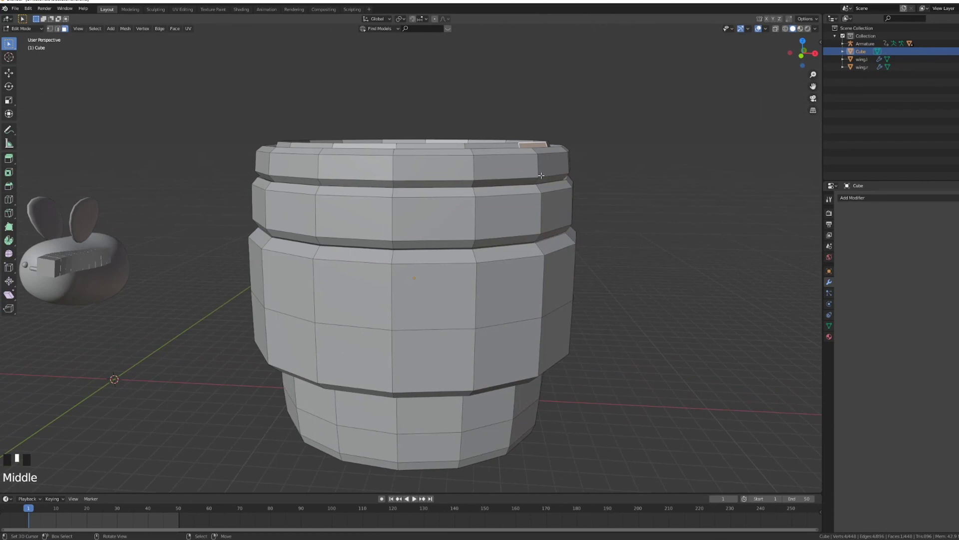
Select the barrel's inner rim edge loop in edge select mode.
alt+shift+right_click(552, 162)
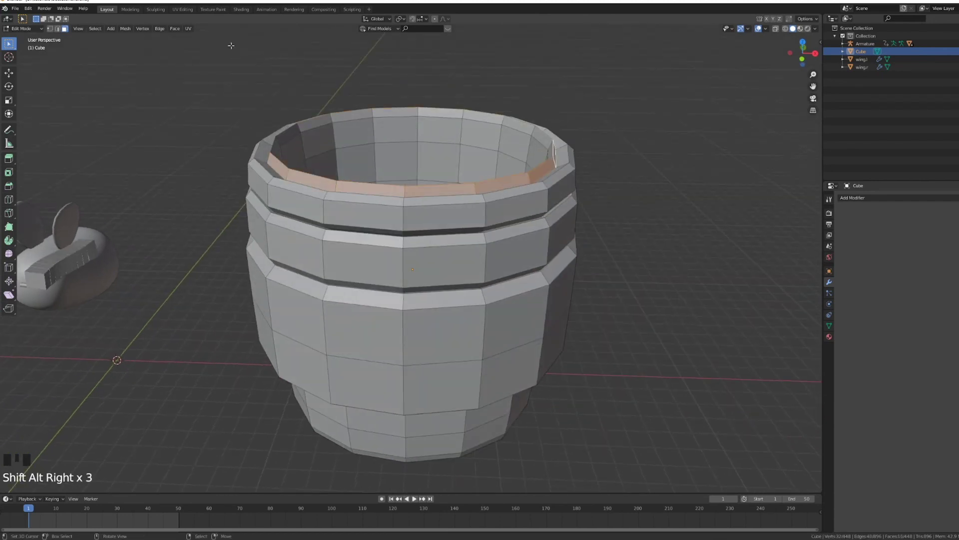
click(57, 29)
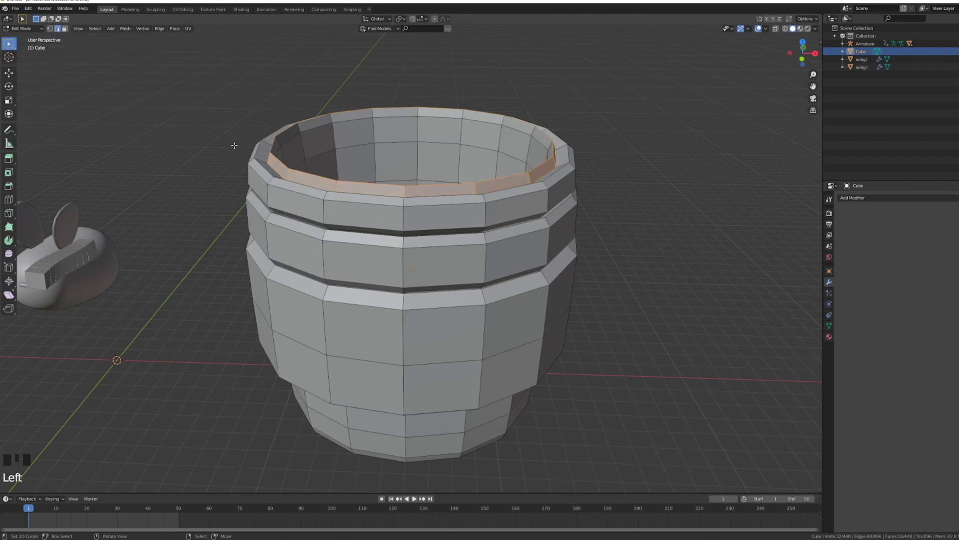
right_click(306, 119)
middle_drag(307, 119, 406, 213)
right_click(439, 210)
alt+shift+right_click(440, 209)
alt+shift+right_click(439, 210)
alt+shift+right_click(439, 209)
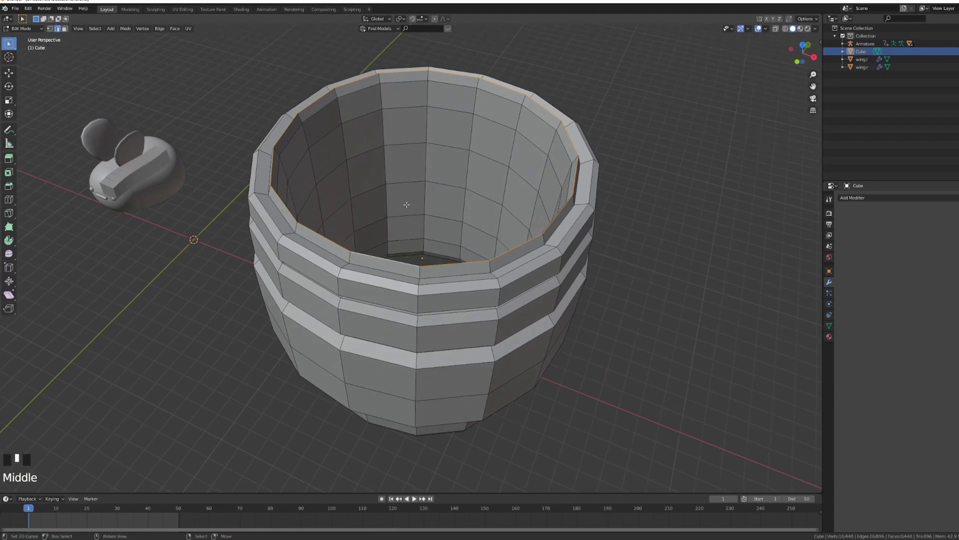
shift+middle_drag(252, 148, 360, 198)
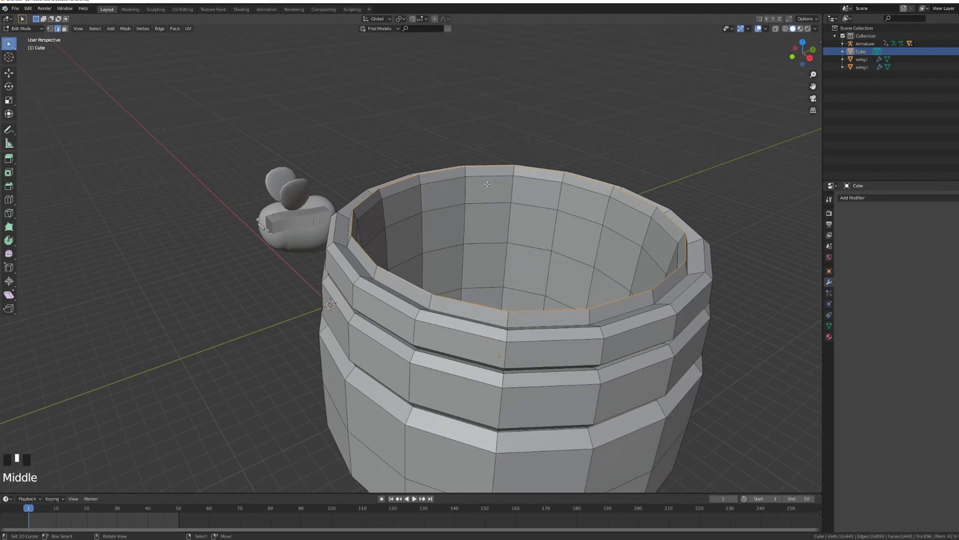
Lower the rim edge loop along Z.
key(g)
key(z)
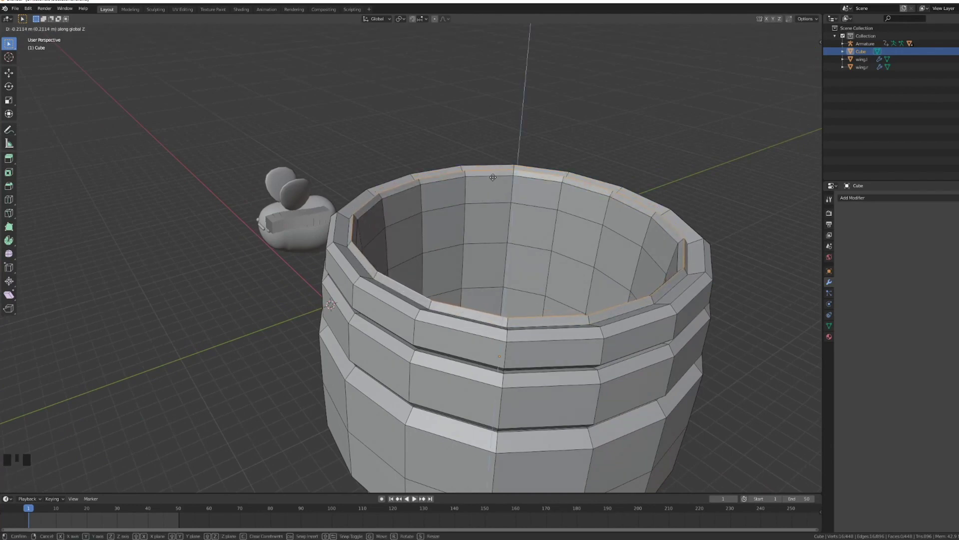
click(473, 195)
right_click(381, 202)
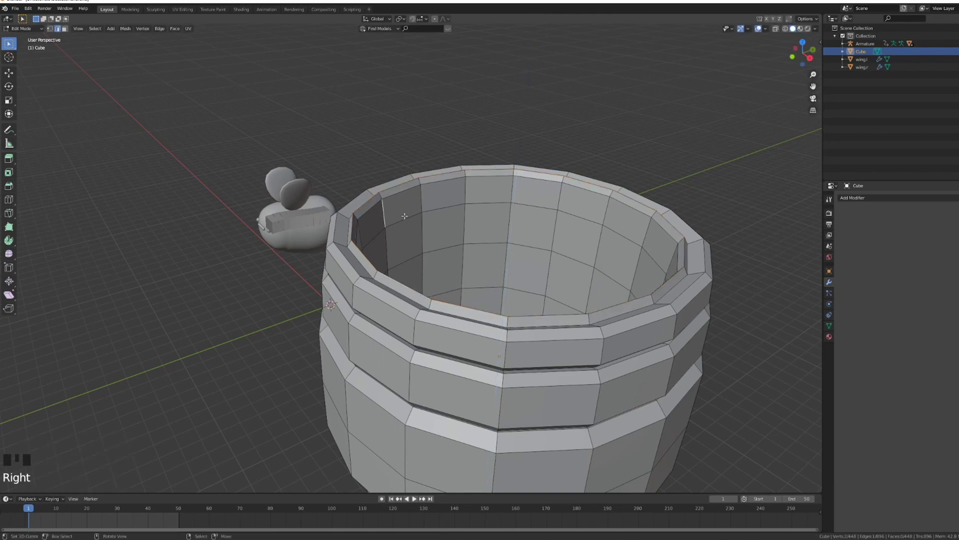
key(KP_1)
Switch to vertex select with X-ray on, framing the barrel's lower section.
shift+middle_drag(470, 300, 531, 274)
scroll(478, 285, up, 3)
key(Tab)
key(Tab)
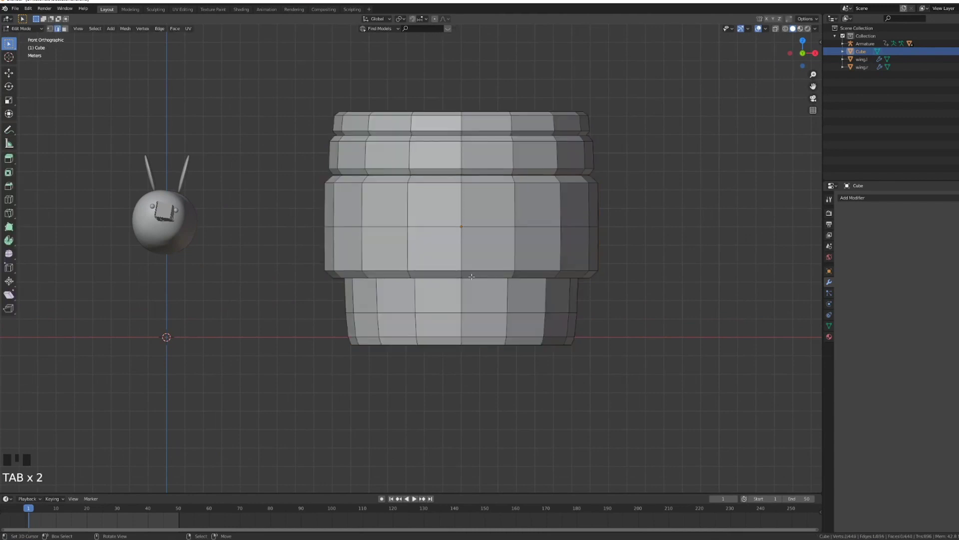
right_click(459, 268)
click(50, 29)
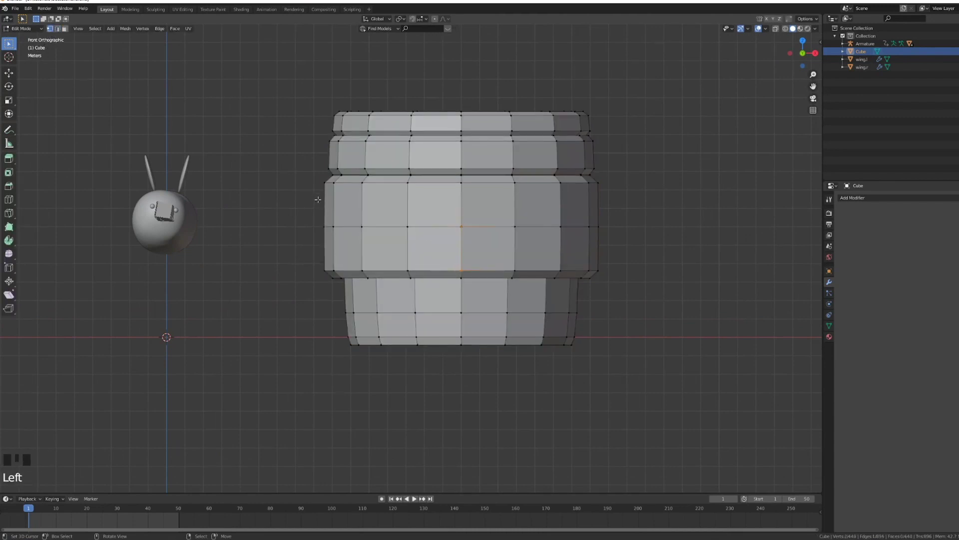
key(z)
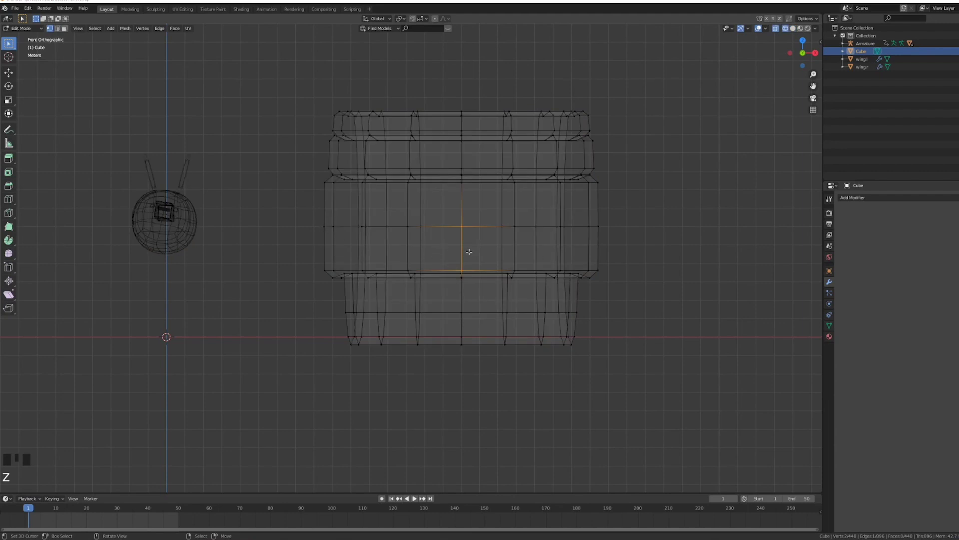
right_click(474, 288)
Circle-select the barrel's lower section, delete those vertices, and leave Edit Mode.
key(c)
drag(457, 302, 591, 311)
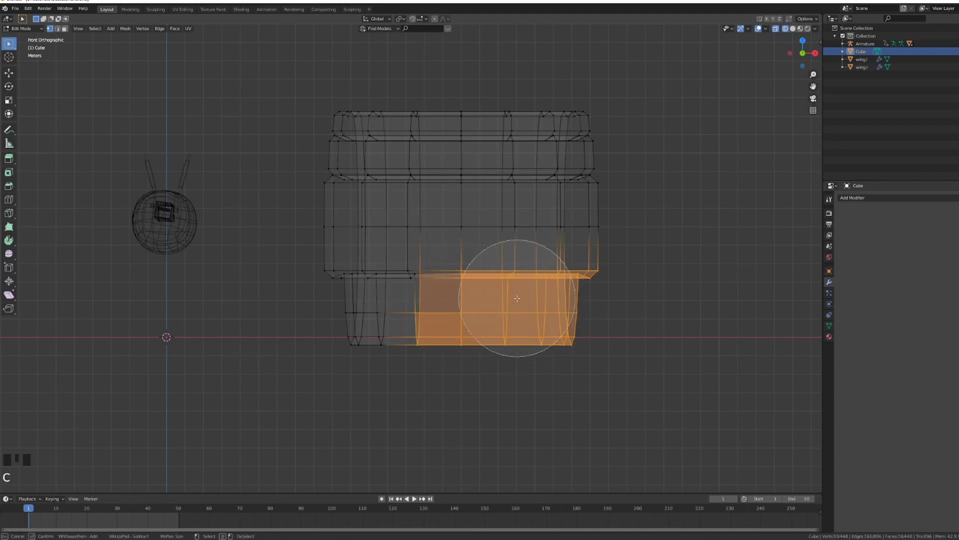
drag(407, 303, 299, 302)
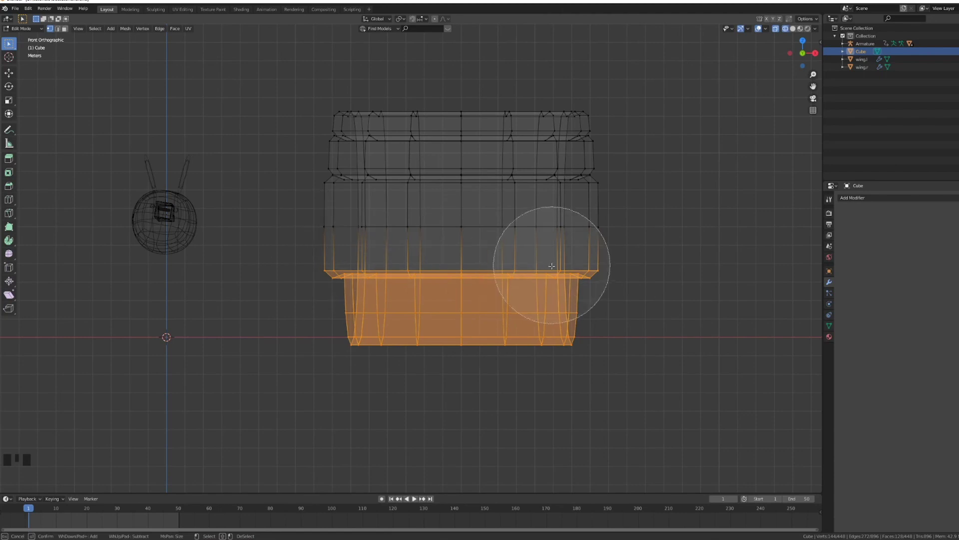
key(Escape)
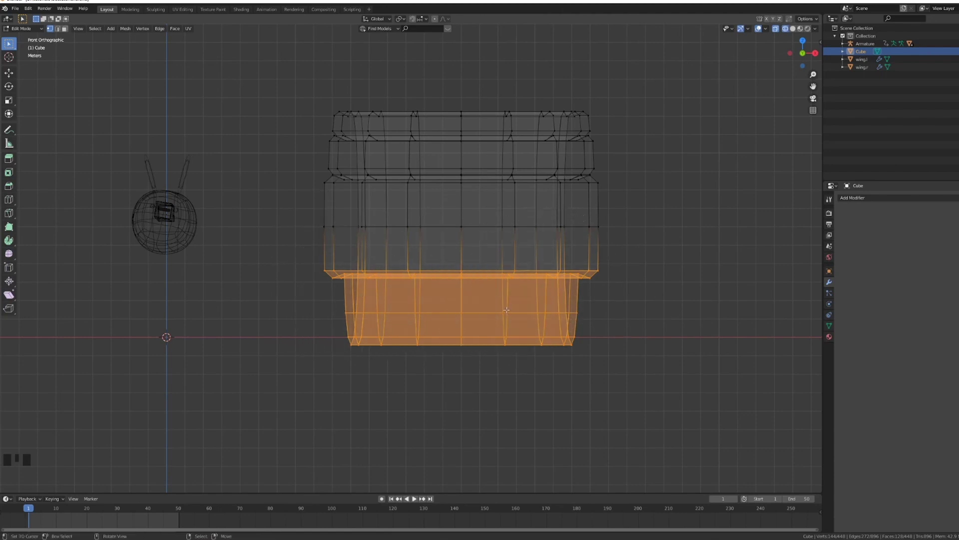
key(x)
click(490, 258)
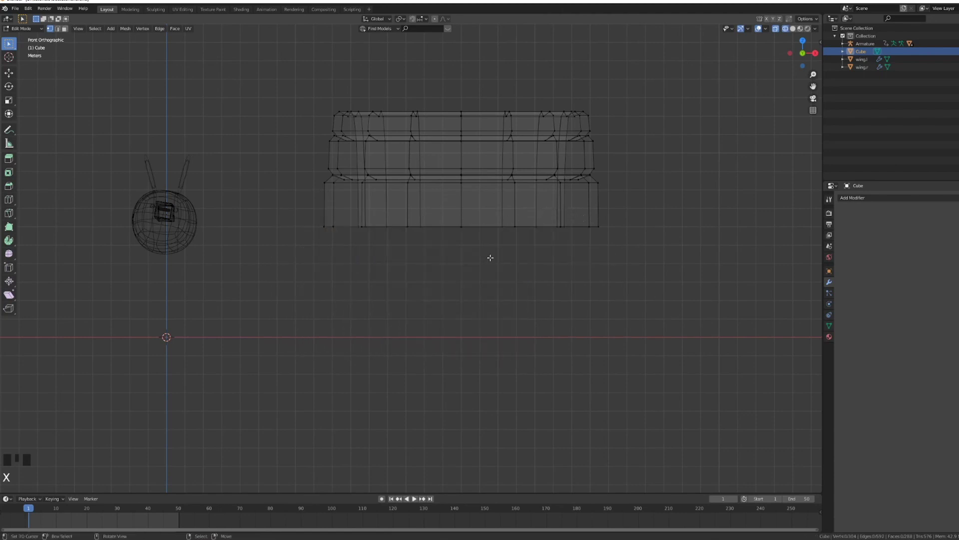
key(Tab)
Add a Mirror modifier on Z instead of X, enable Clipping, and apply it.
key(z)
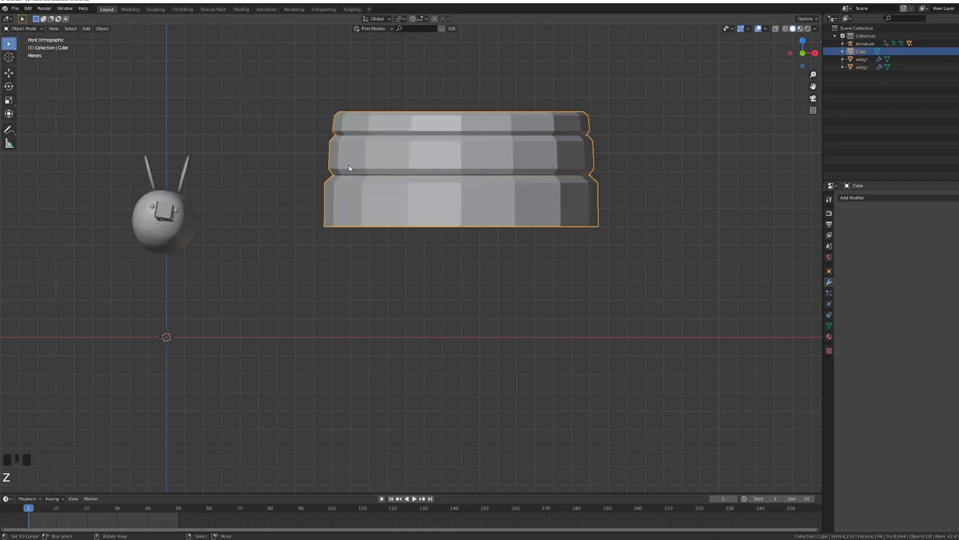
click(876, 198)
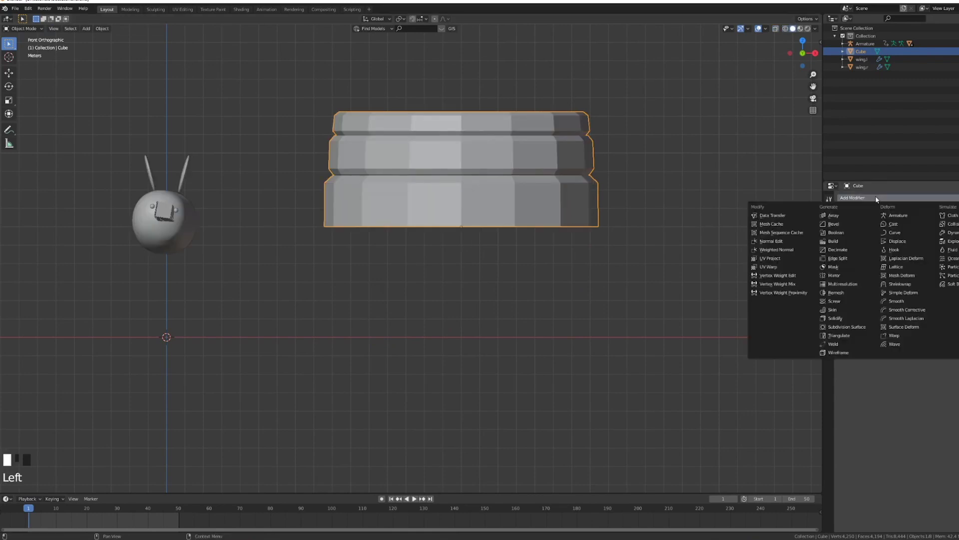
click(829, 276)
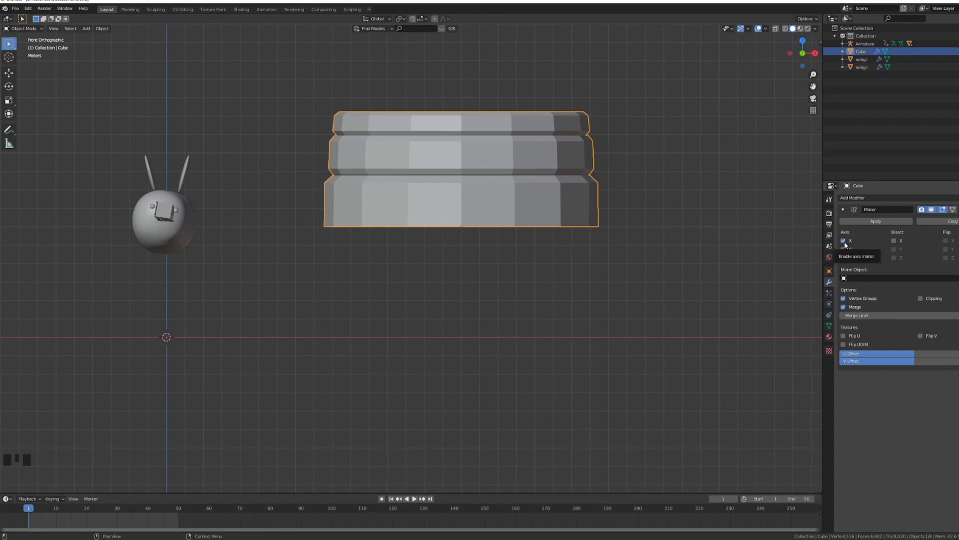
click(843, 241)
click(844, 257)
middle_drag(594, 240, 715, 204)
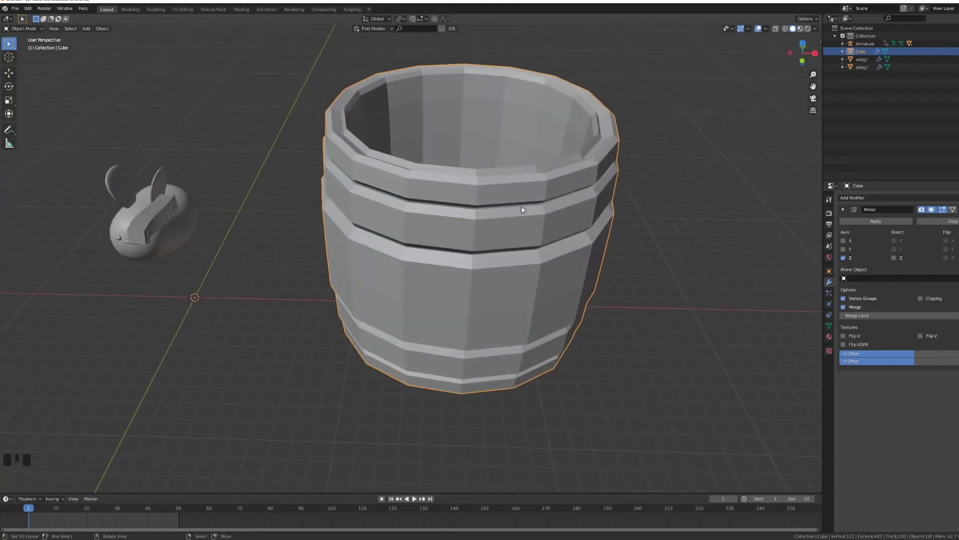
click(920, 298)
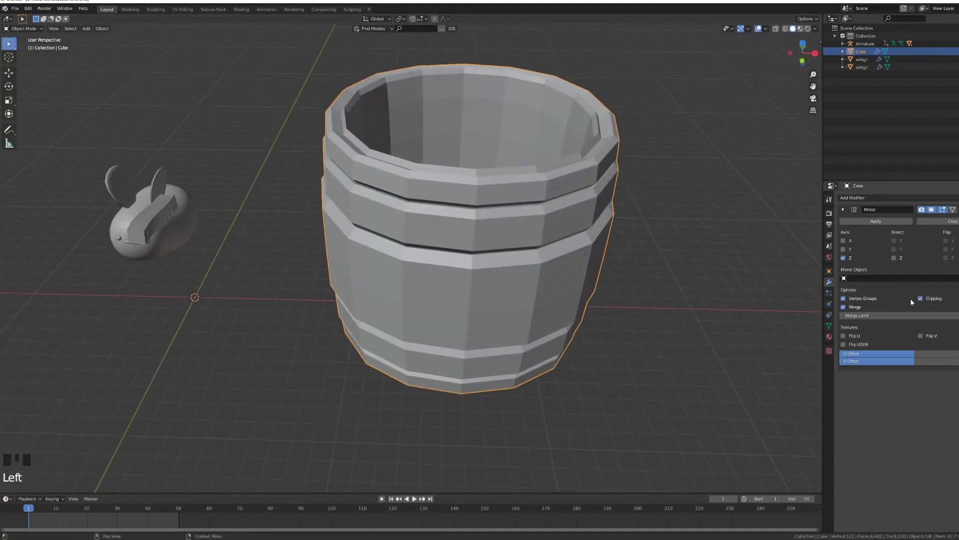
middle_drag(664, 272, 699, 250)
click(876, 221)
In Edit Mode's front view, select the vertex at the centre of the barrel's front wall.
key(Tab)
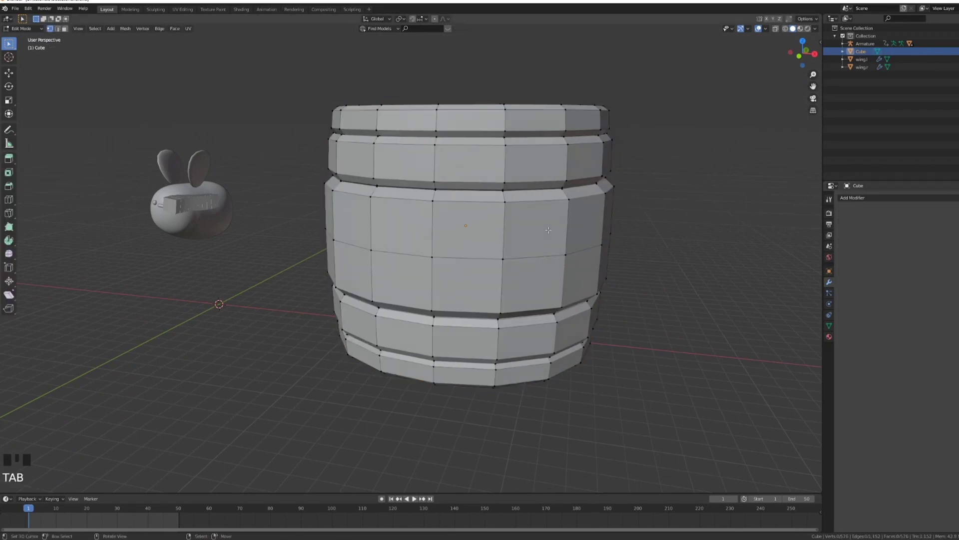
middle_drag(650, 223, 474, 236)
scroll(520, 255, up, 4)
key(KP_1)
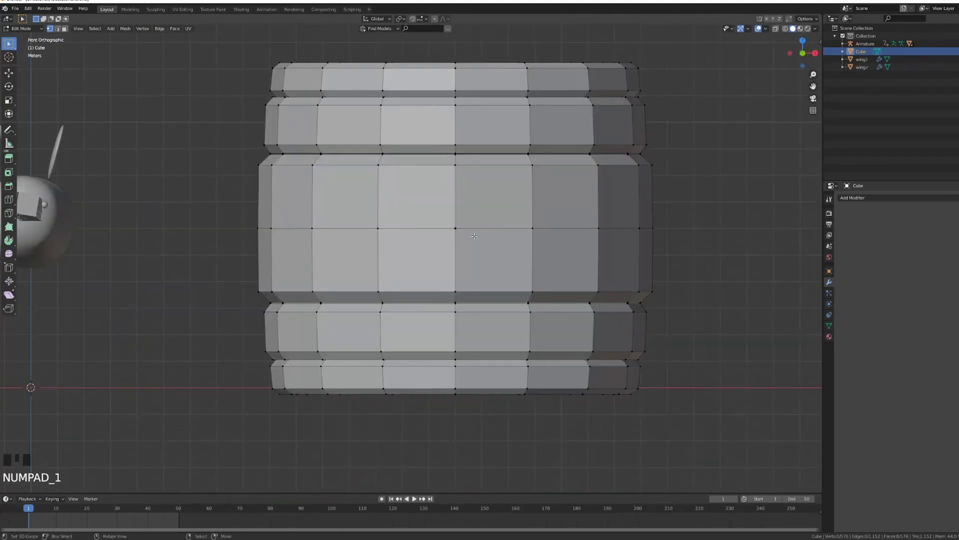
scroll(185, 215, down, 3)
shift+middle_drag(185, 215, 181, 199)
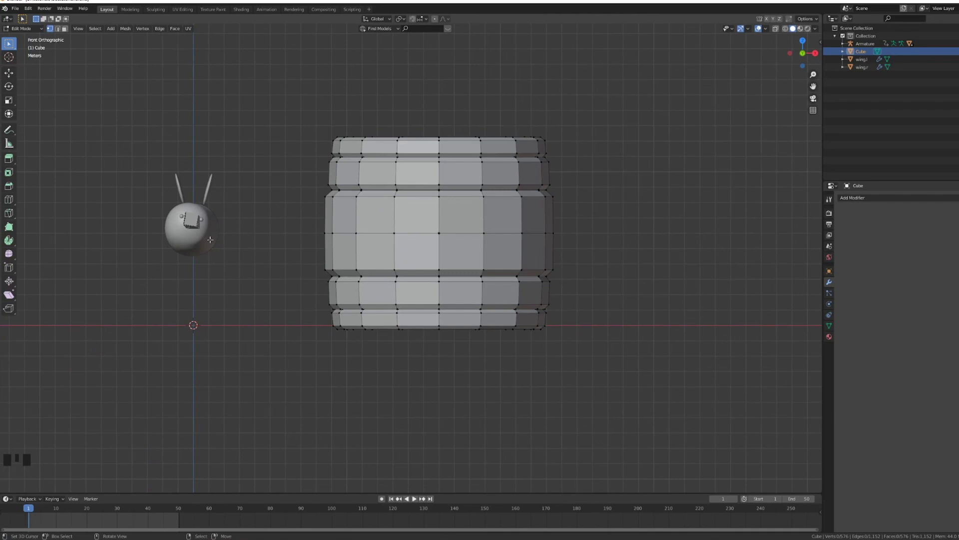
shift+middle_drag(403, 236, 370, 228)
scroll(371, 227, up, 3)
shift+middle_drag(368, 186, 373, 192)
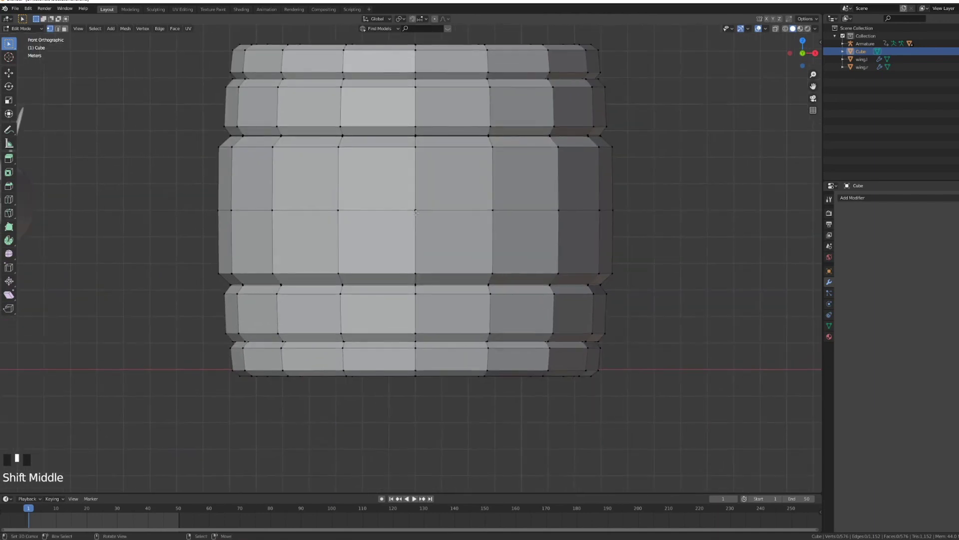
right_click(373, 193)
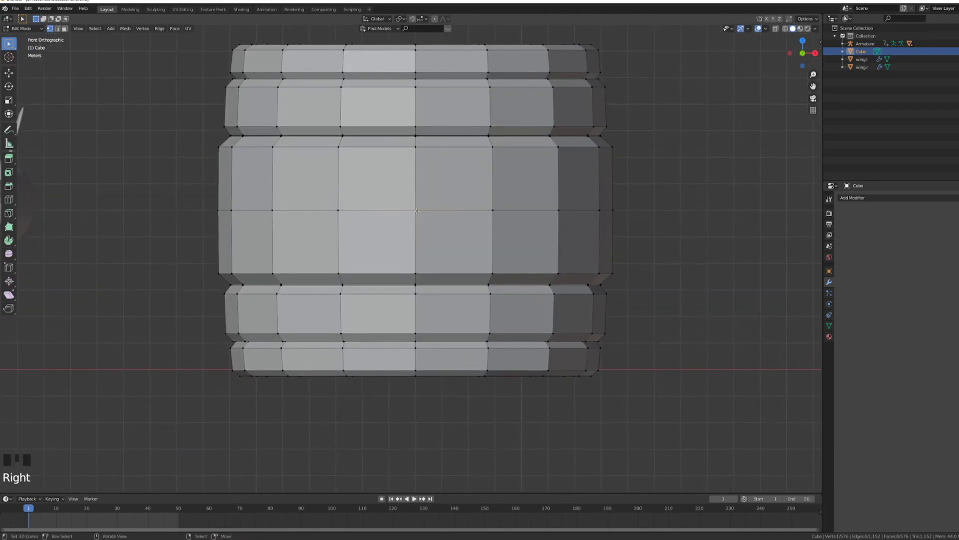
Add a second vertex using X-ray, turn X-ray off, and return to Object Mode.
middle_drag(414, 211, 392, 216)
key(z)
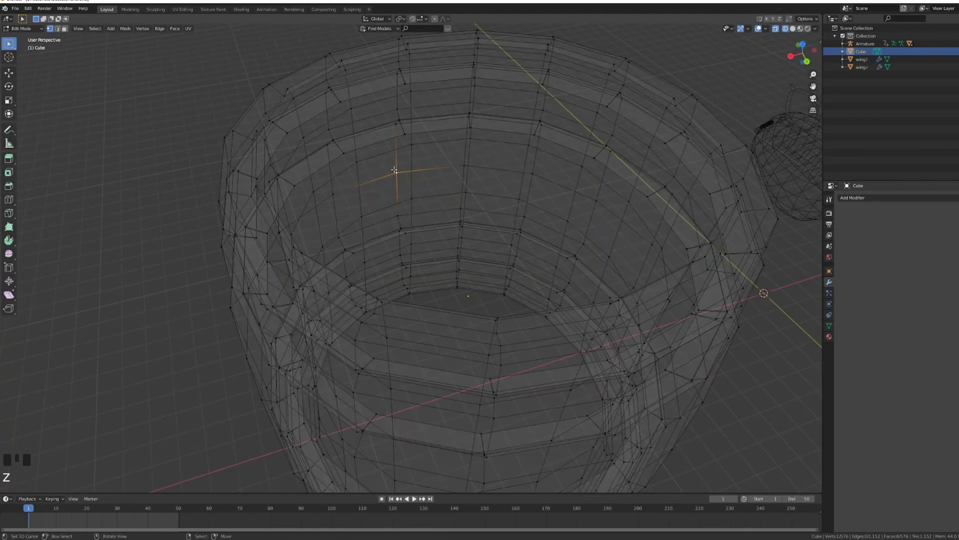
shift+right_click(407, 199)
key(shift+z)
middle_drag(419, 198, 406, 208)
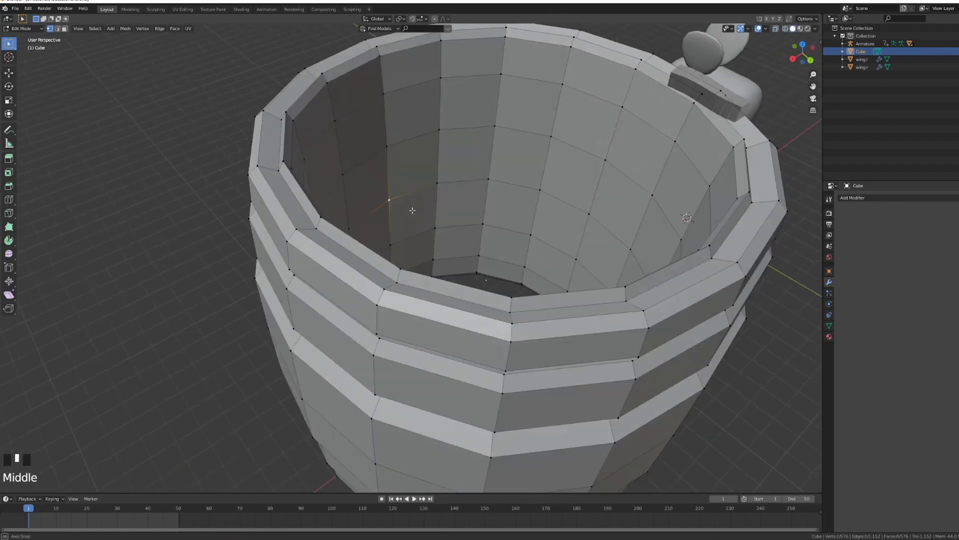
key(KP_1)
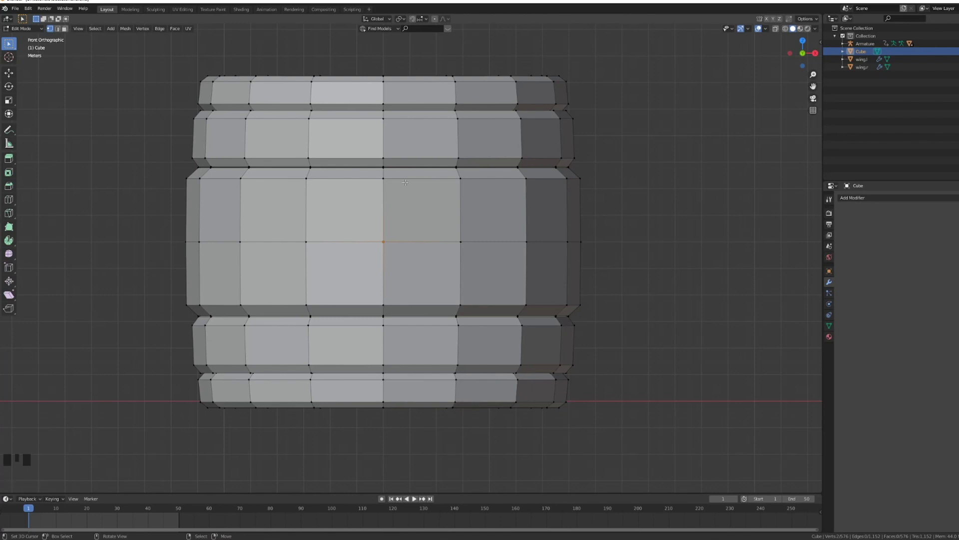
key(Tab)
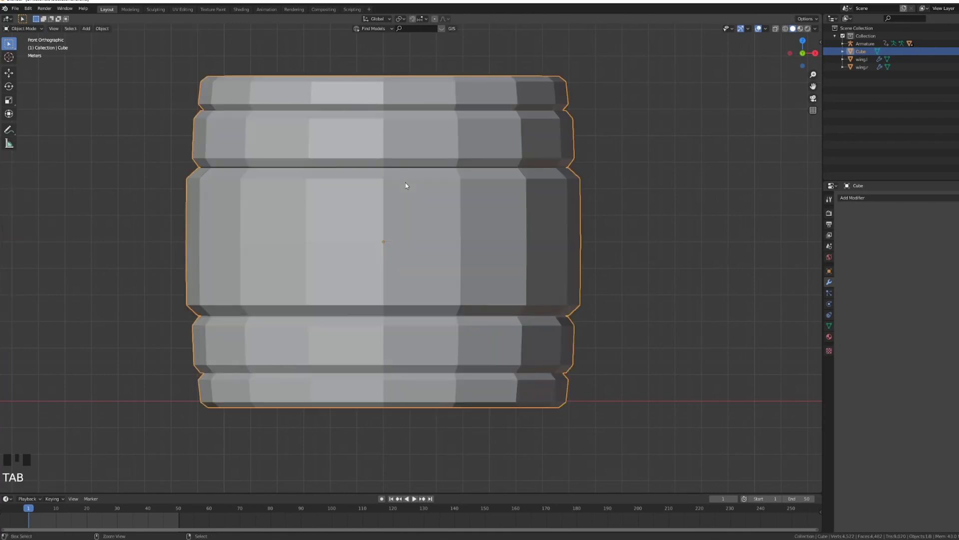
Apply the barrel's scale with Ctrl+A, then go back into Edit Mode on it.
key(ctrl+a)
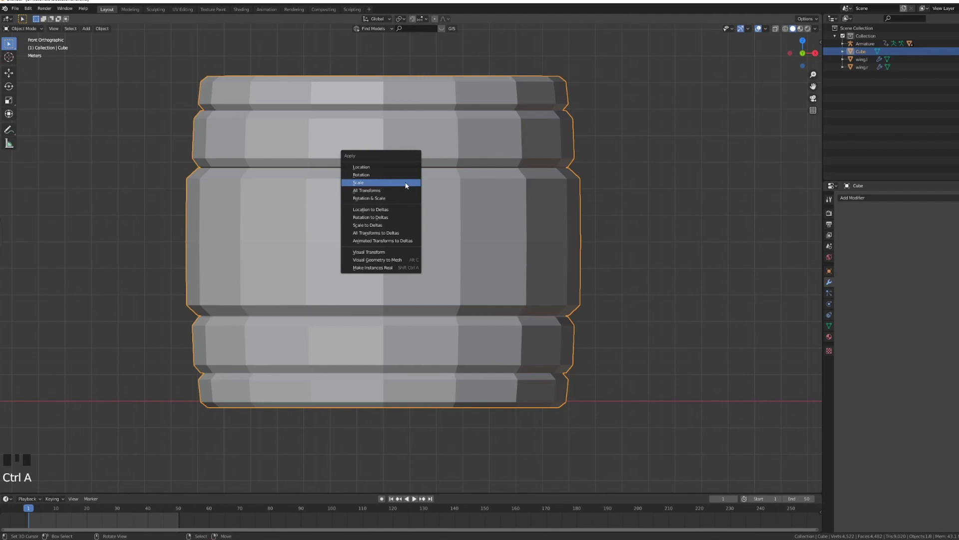
click(407, 185)
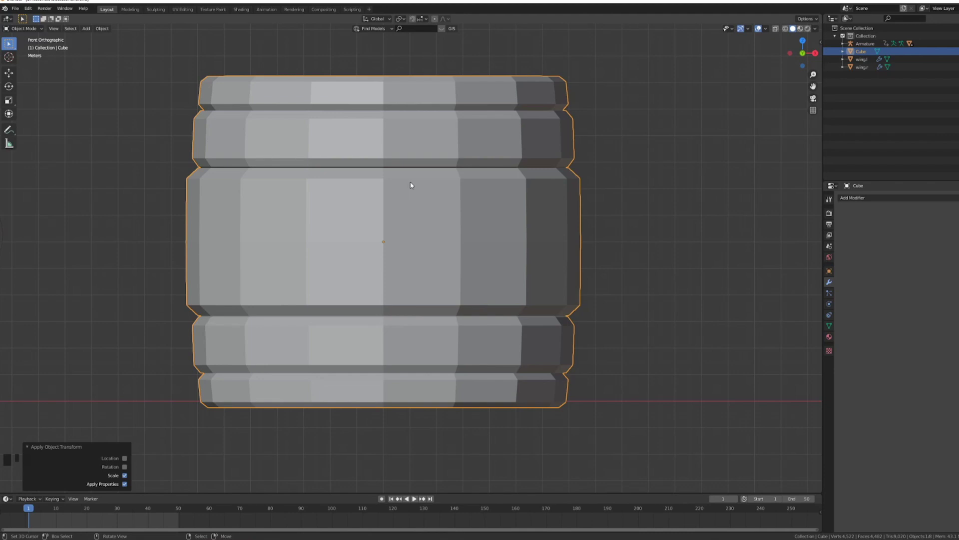
key(Tab)
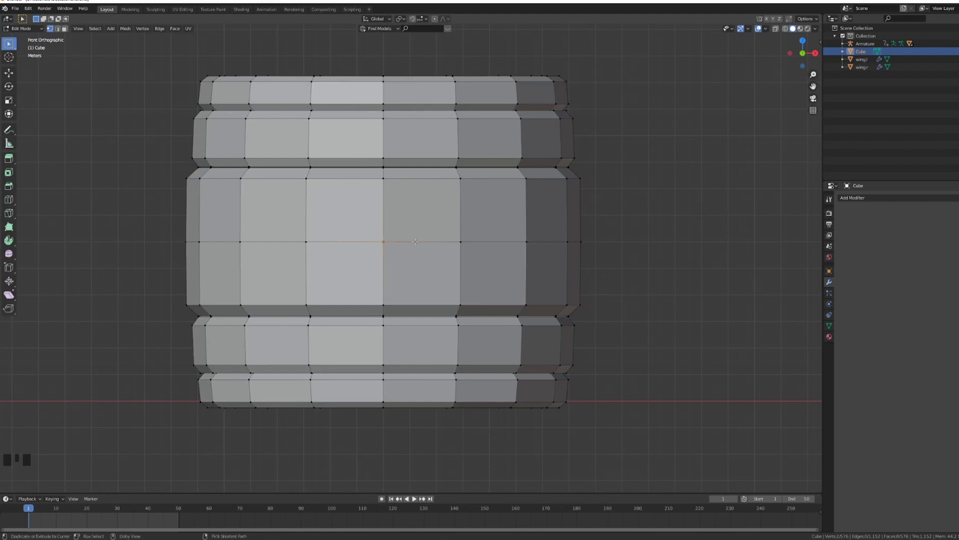
Vertex-bevel the centre front vertex into a 2.12 m diamond face, redoing the bevel once.
key(shift+ctrl+b)
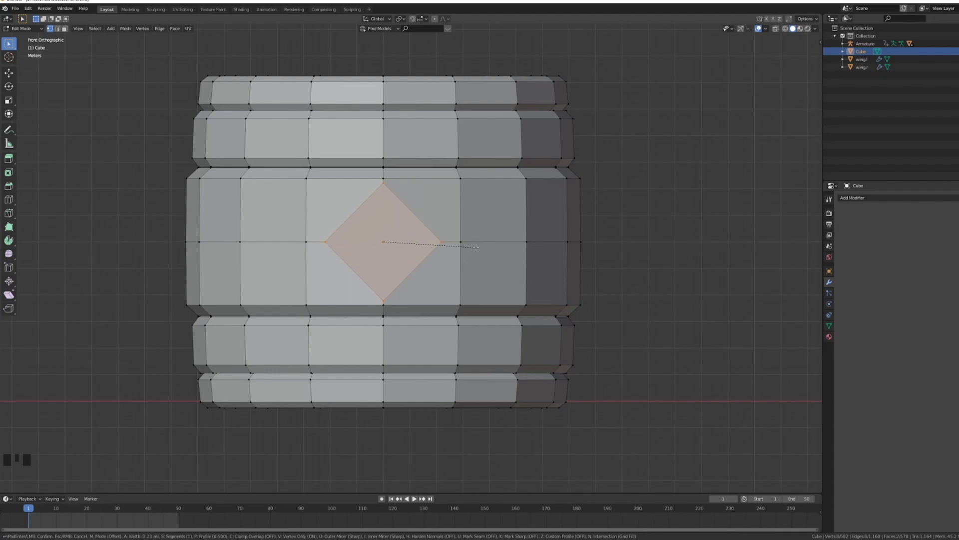
click(465, 246)
middle_drag(464, 246, 326, 201)
scroll(375, 225, up, 4)
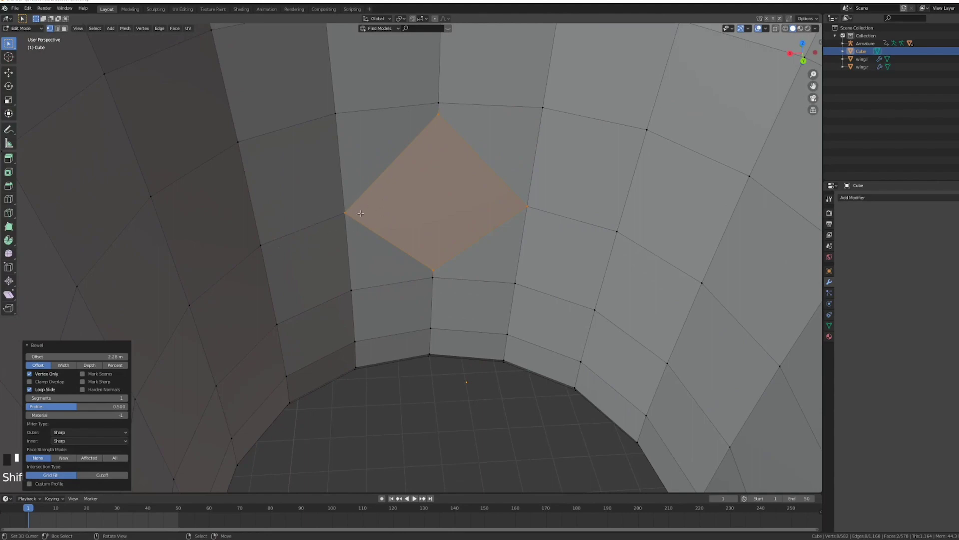
middle_drag(317, 233, 328, 259)
key(ctrl+z)
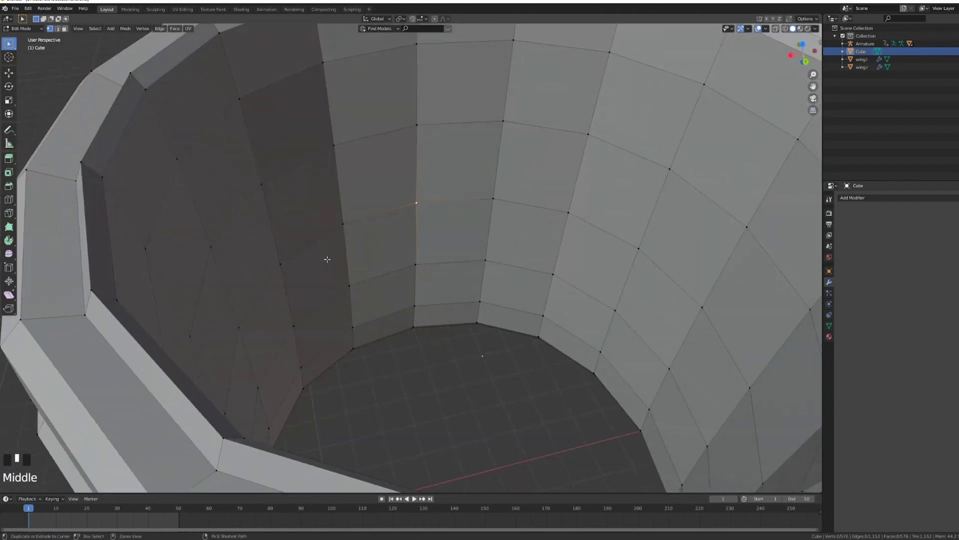
key(ctrl+shift+b)
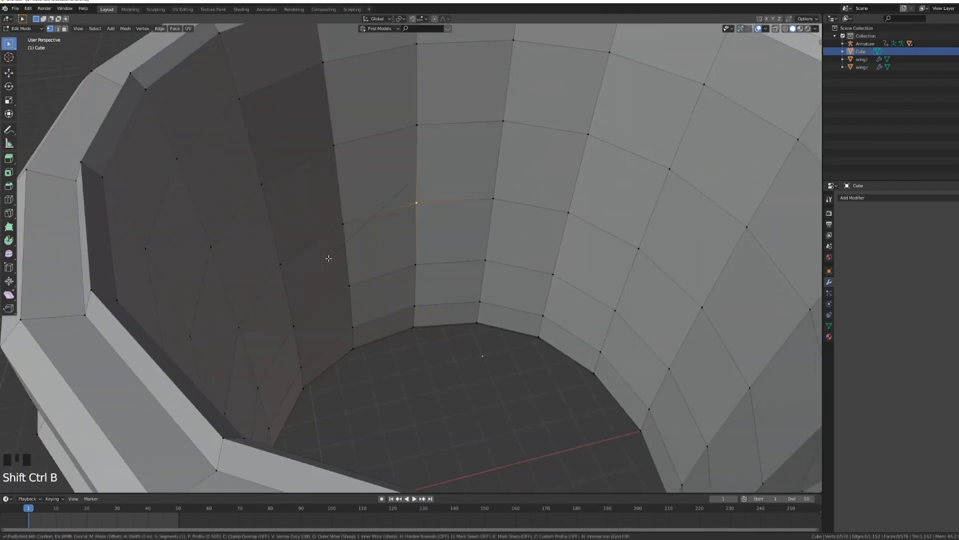
click(290, 320)
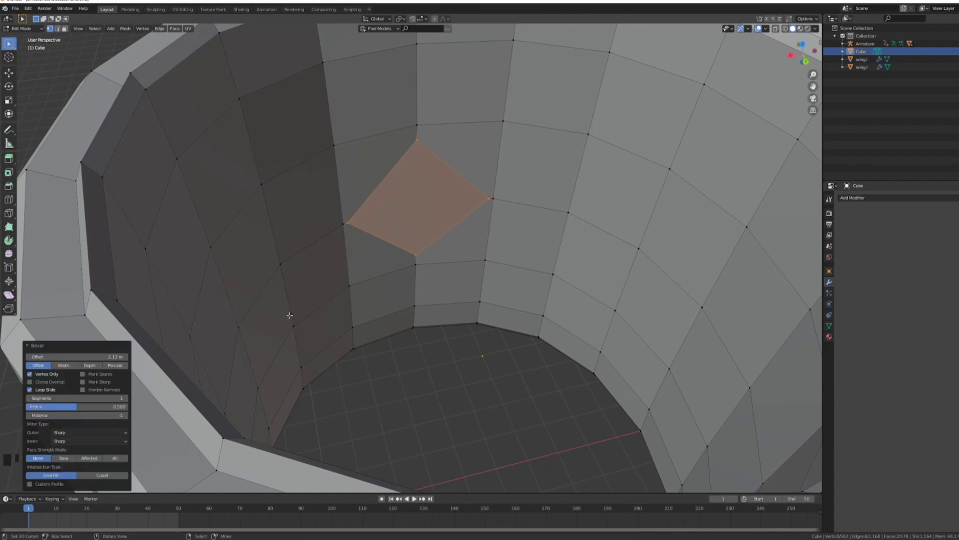
middle_drag(290, 319, 413, 246)
Subdivide the diamond into four faces.
key(w)
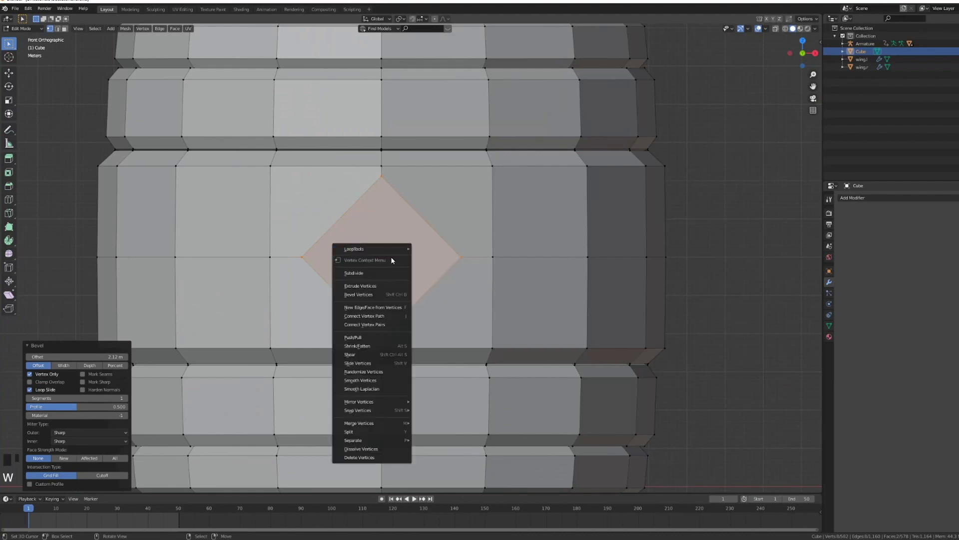
click(362, 273)
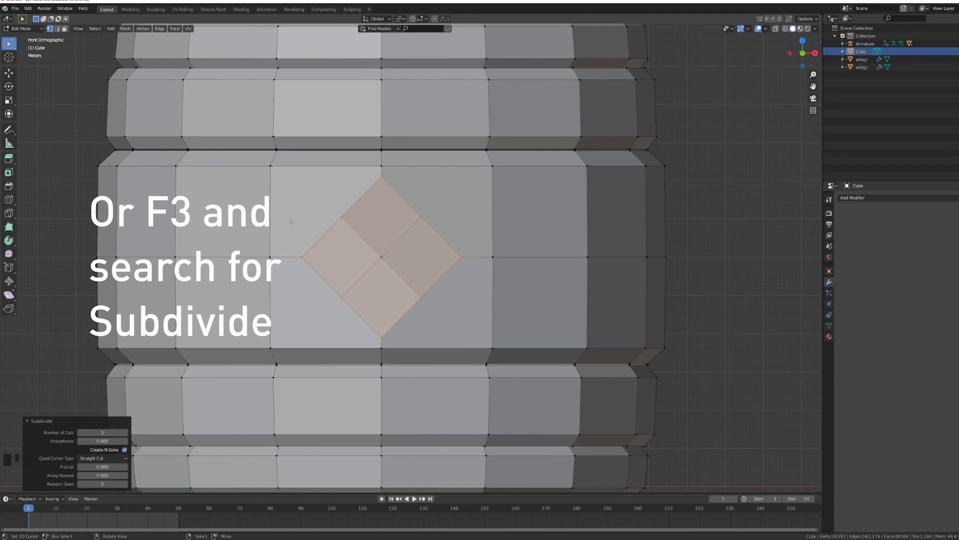
mouse_move(370, 222)
middle_down()
mouse_move(274, 258)
mouse_move(382, 225)
middle_up()
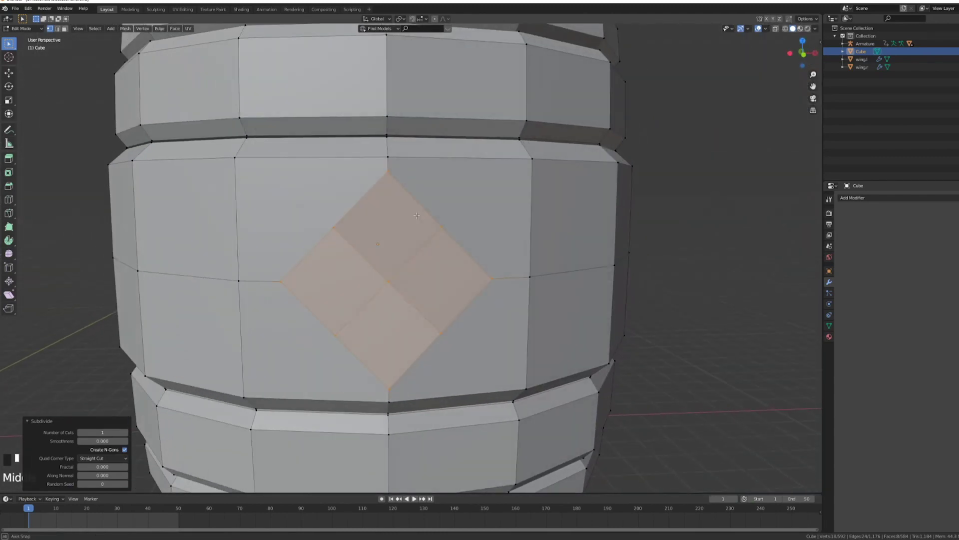
Round the selected vertices into a regular circle with LoopTools Circle.
key(w)
mouse_move(383, 225)
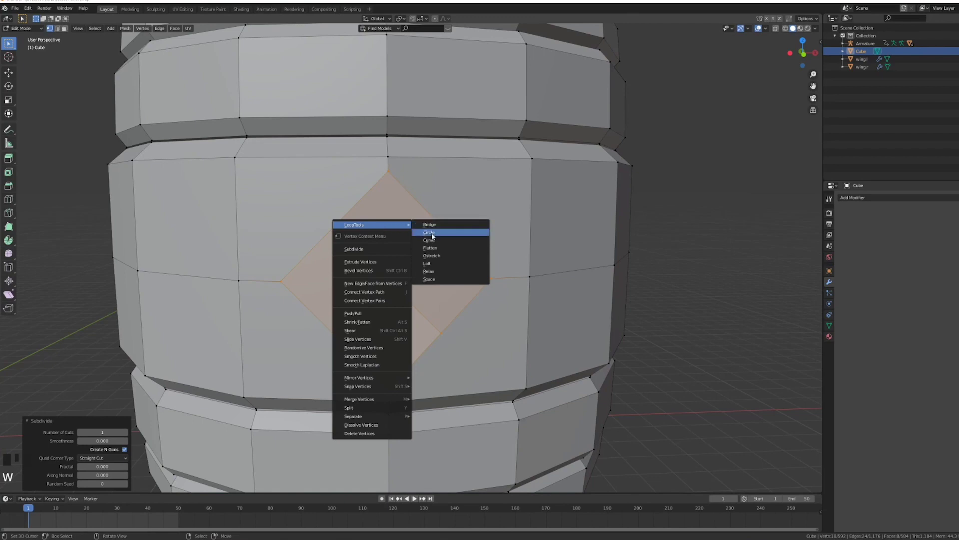
click(430, 233)
mouse_move(422, 252)
middle_down()
mouse_move(399, 250)
mouse_move(345, 280)
mouse_move(439, 254)
middle_up()
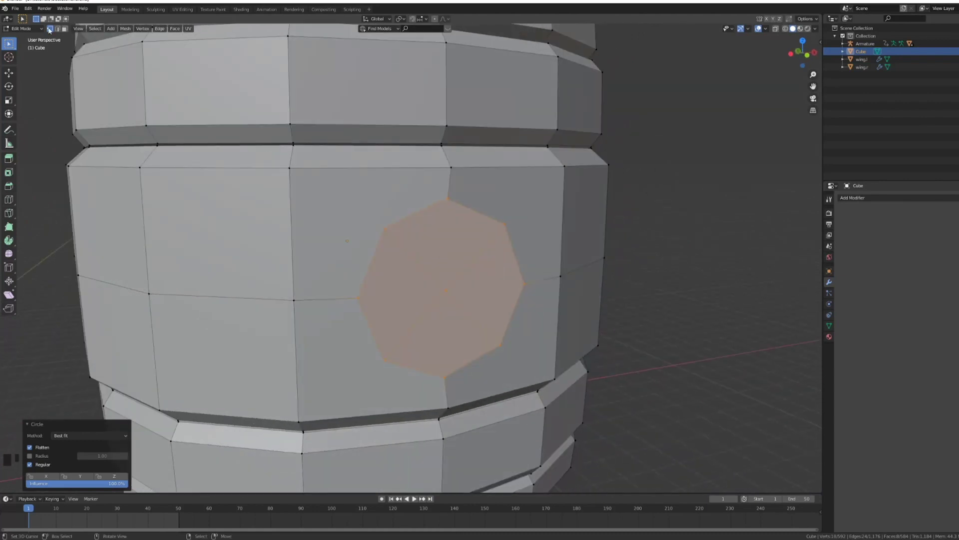
click(31, 9)
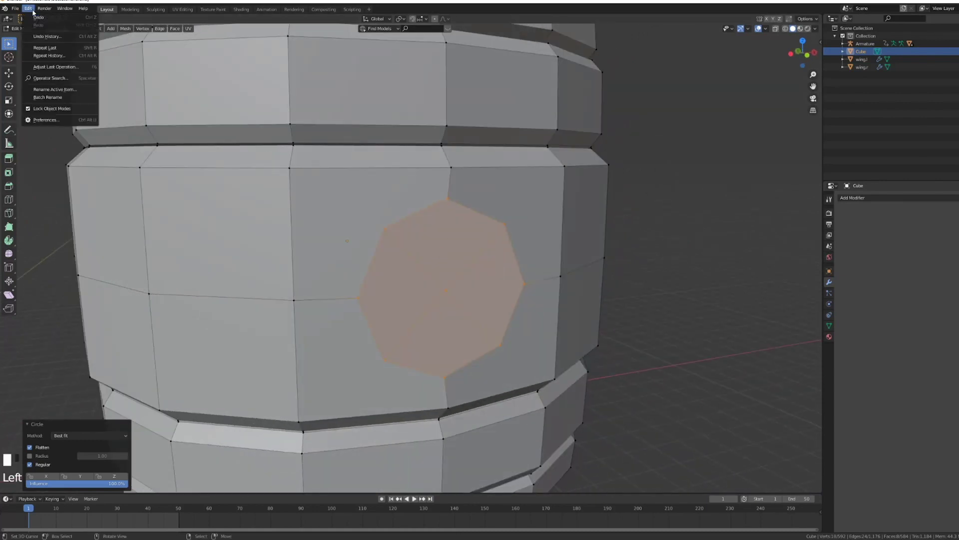
Look up LoopTools in the Add-ons preferences, then close them and face the octagon.
click(53, 119)
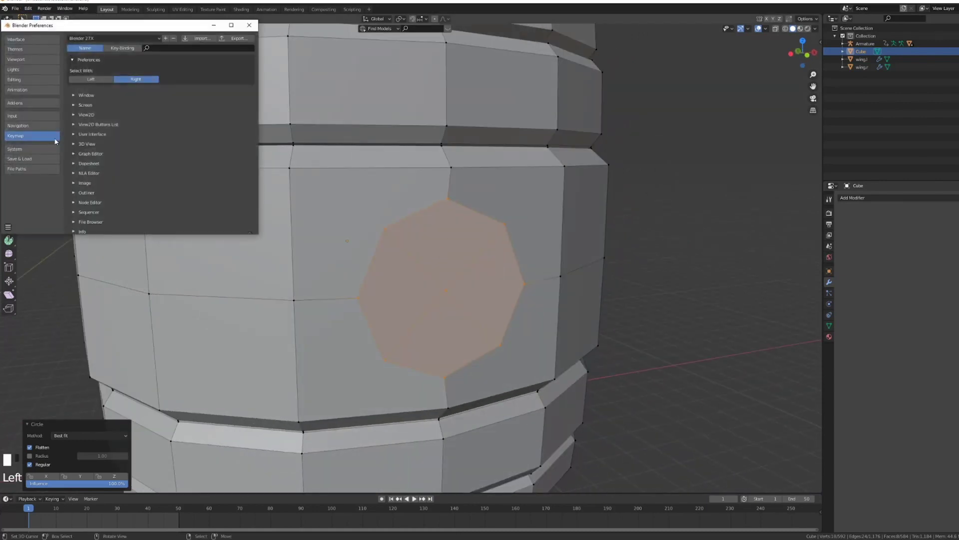
click(34, 104)
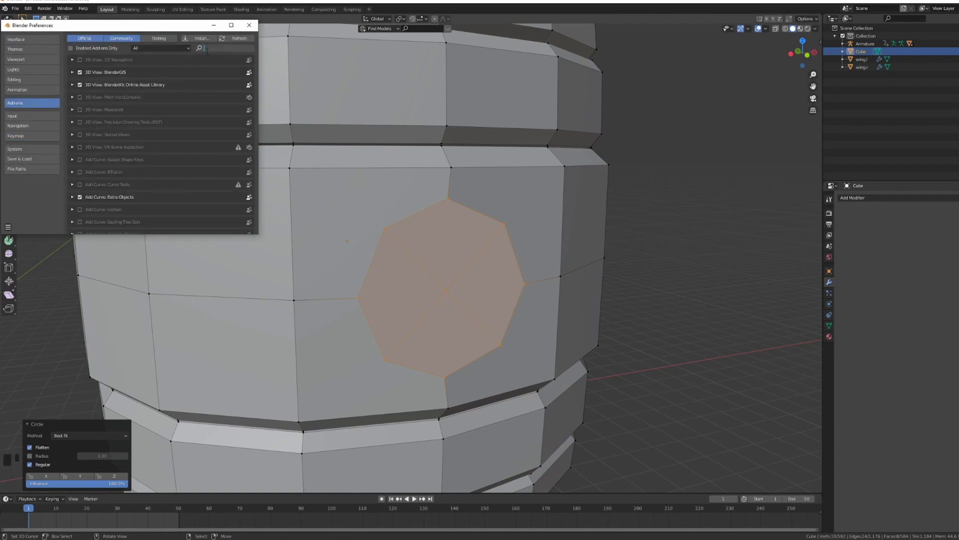
text(loo)
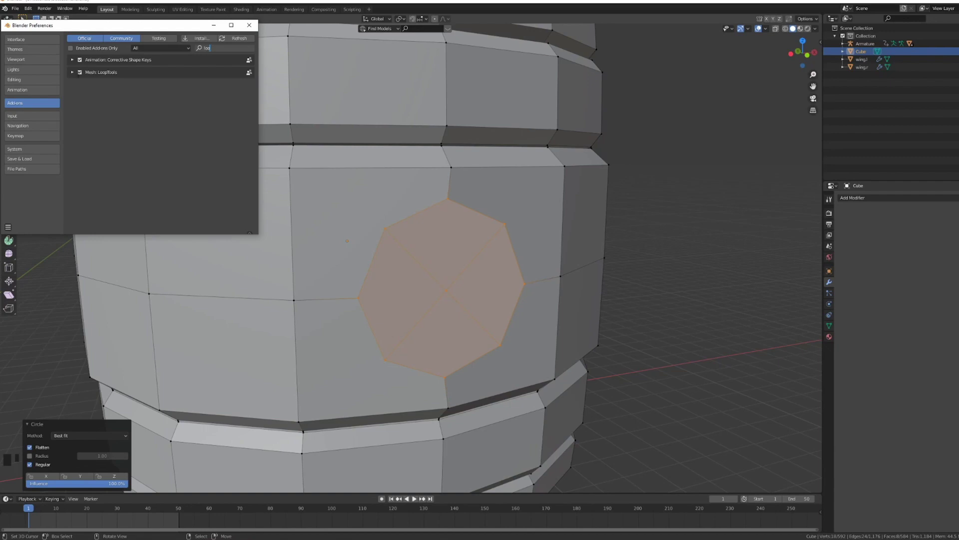
click(249, 25)
middle_drag(420, 250, 430, 220)
Bridge the two octagon loops with Bridge Edge Loops to open the entrance hole.
scroll(409, 264, down, 4)
scroll(435, 230, up, 4)
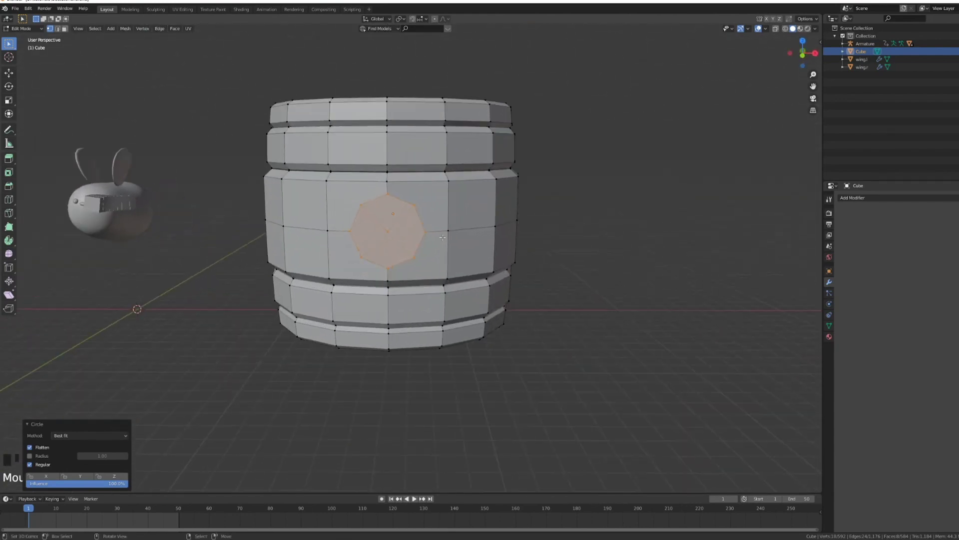
key(space)
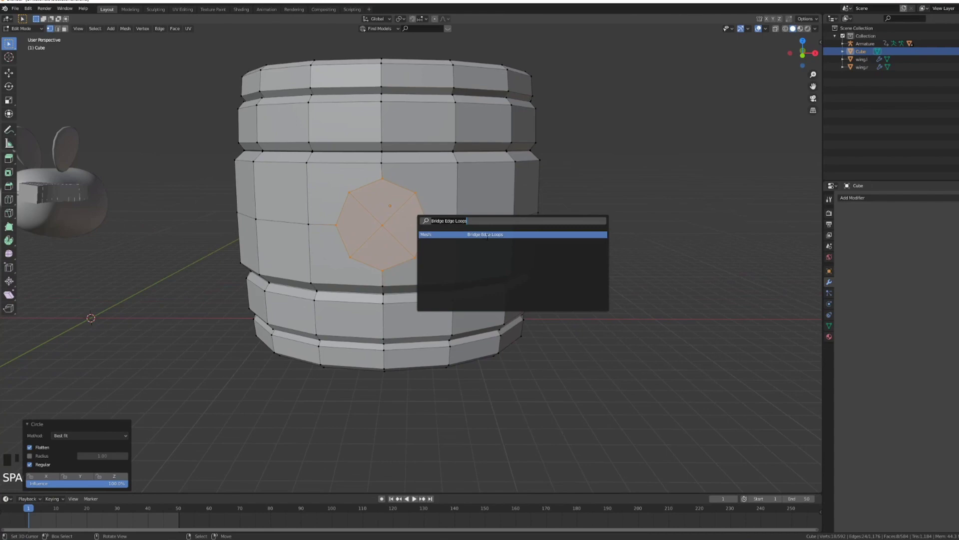
click(487, 234)
middle_drag(487, 235, 304, 277)
scroll(467, 242, up, 4)
Move the selected hole-rim vertices -0.2099 m along Y.
shift+right_click(353, 220)
middle_drag(319, 363, 379, 333)
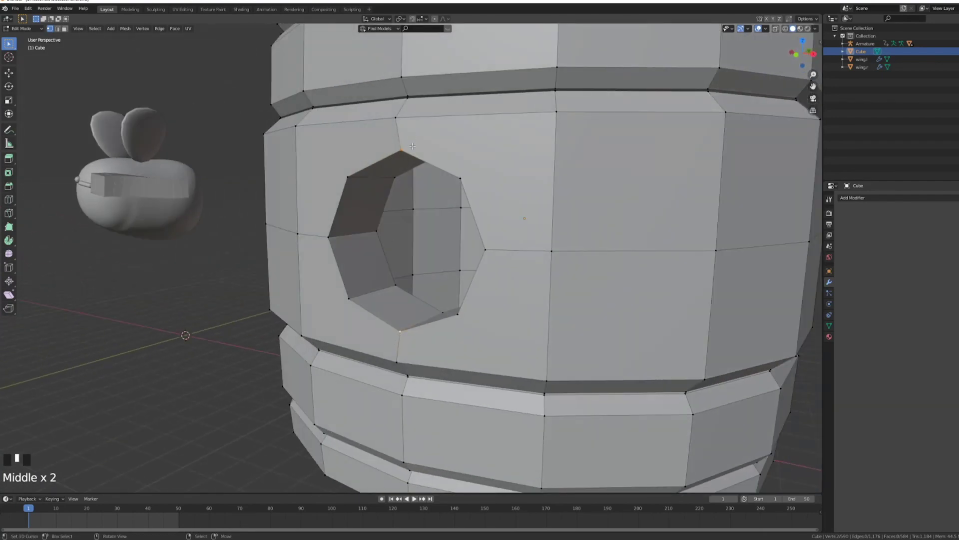
middle_drag(412, 146, 484, 208)
key(g)
key(y)
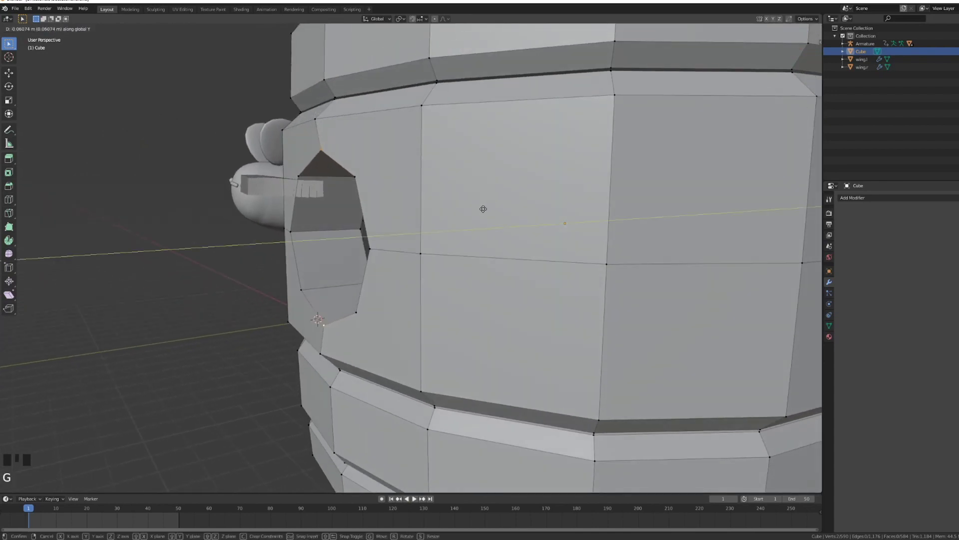
click(477, 211)
middle_drag(477, 210, 530, 181)
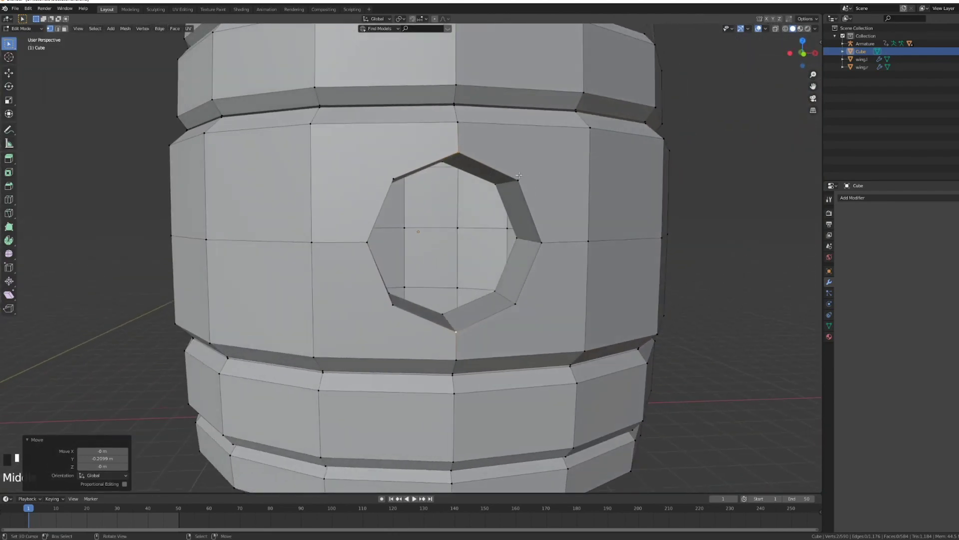
right_click(519, 176)
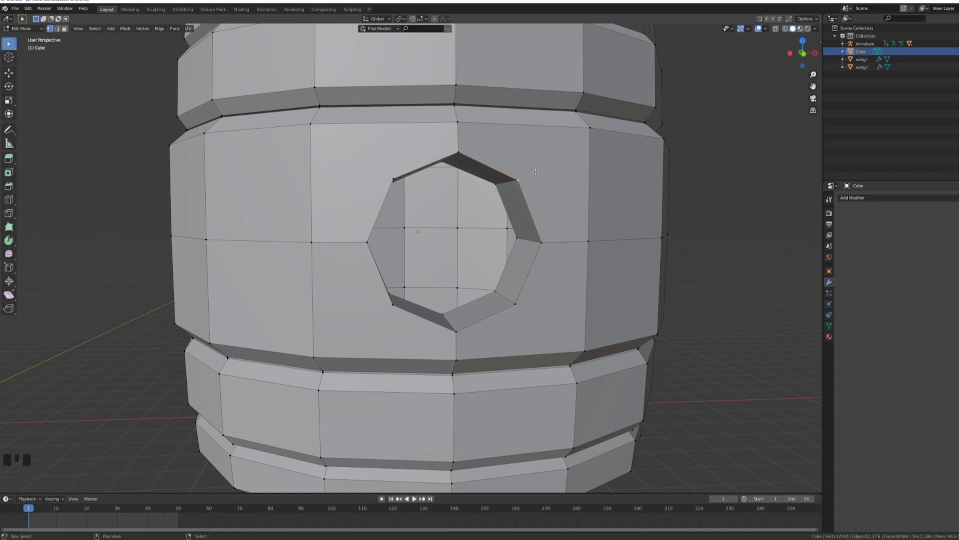
Join the hole's outer corner vertices to nearby wall-grid vertices with new edges.
shift+right_click(589, 129)
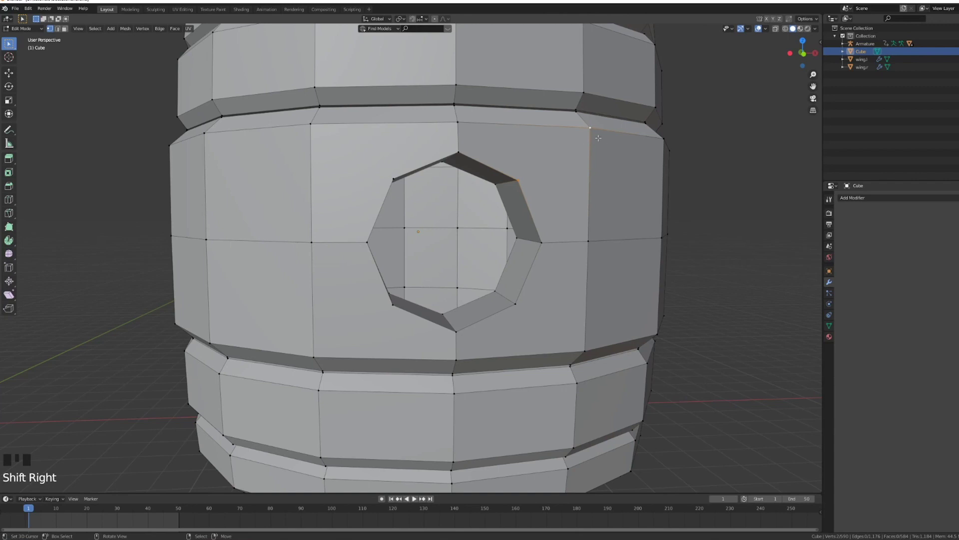
middle_drag(530, 171, 511, 178)
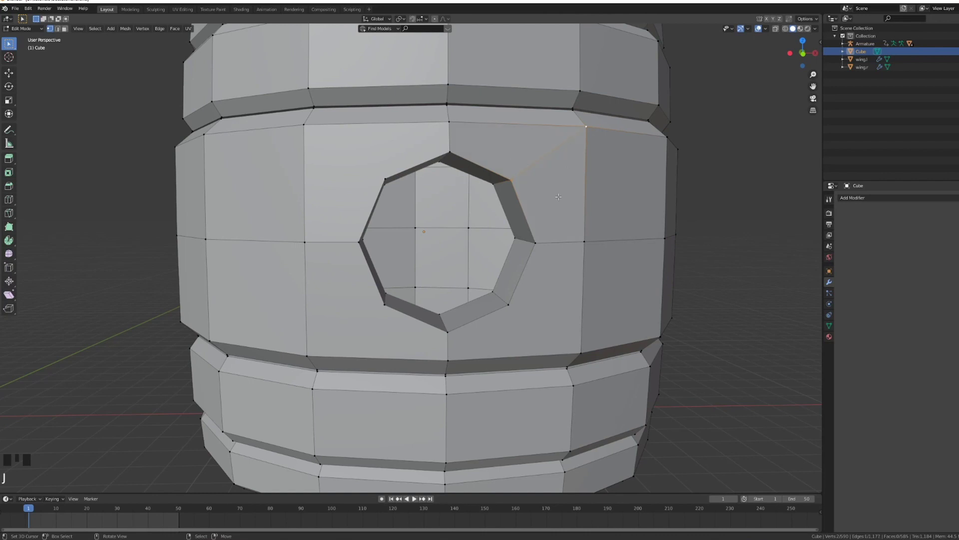
shift+middle_drag(558, 196, 521, 91)
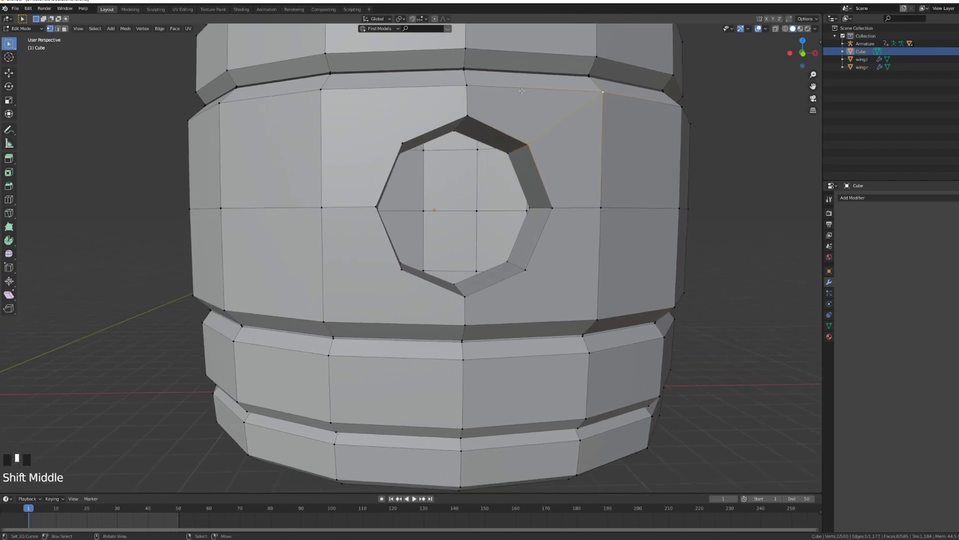
right_click(532, 271)
shift+right_click(586, 300)
key(j)
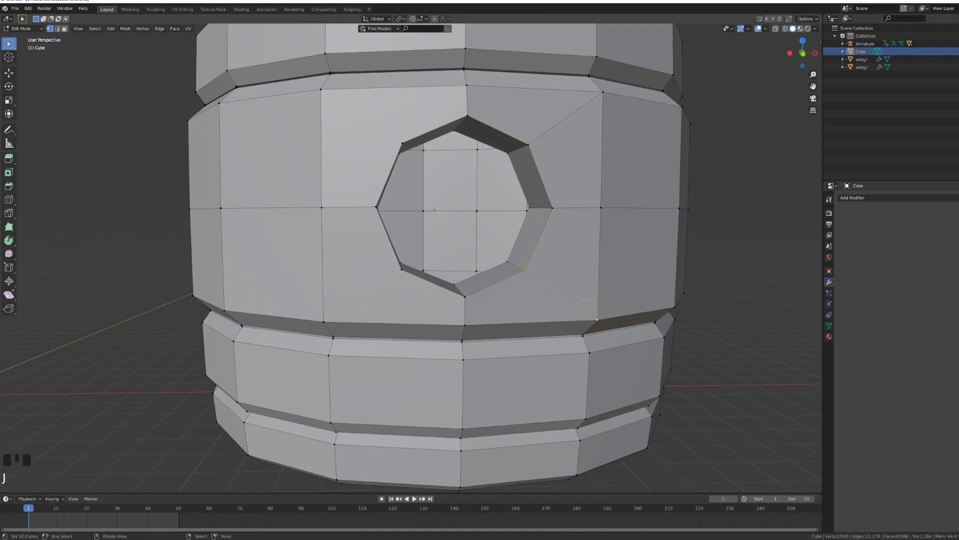
right_click(406, 274)
shift+right_click(317, 320)
key(j)
right_click(331, 99)
shift+right_click(371, 129)
key(j)
Join the inner hole-rim vertices to nearby inner-wall vertices with new edges.
middle_drag(415, 145, 437, 193)
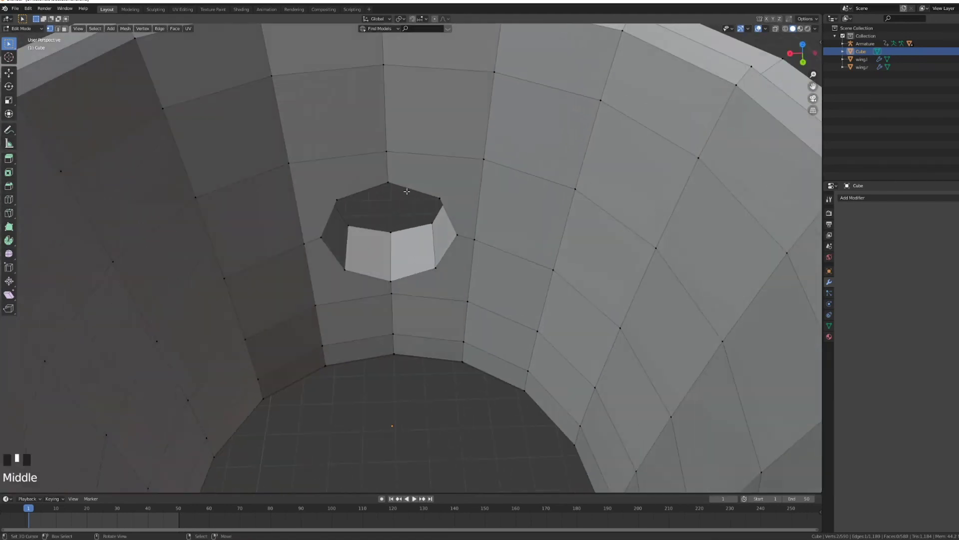
right_click(436, 194)
shift+right_click(480, 161)
key(j)
shift+right_click(290, 164)
key(j)
right_click(341, 279)
shift+right_click(322, 296)
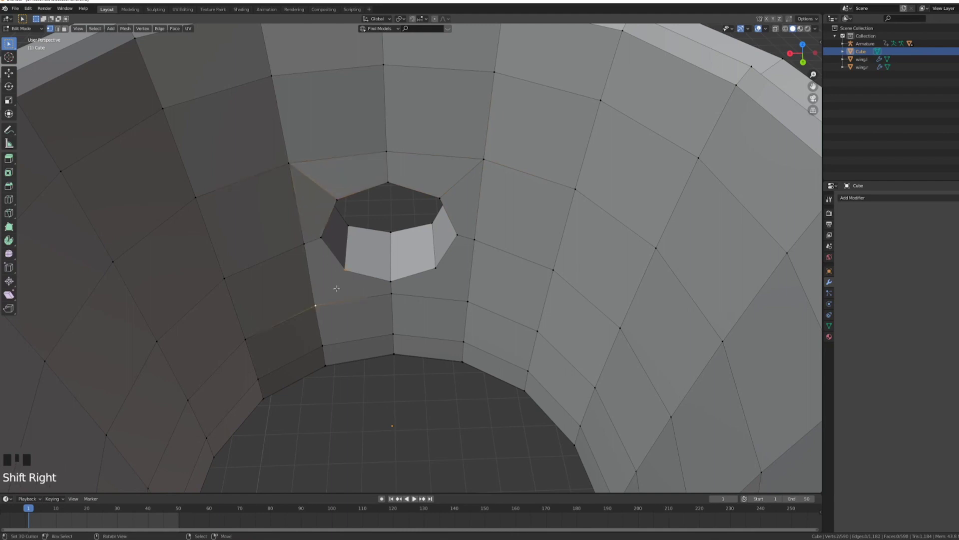
key(j)
right_click(456, 285)
shift+right_click(468, 294)
key(j)
Orbit back out and switch to a straight front view of the barrel and bunny.
middle_drag(476, 272, 568, 186)
middle_drag(498, 258, 535, 296)
scroll(508, 239, down, 5)
middle_drag(508, 239, 615, 242)
key(KP_1)
In Object Mode, line the barrel up over the bunny in X and raise it 0.38 m.
key(Tab)
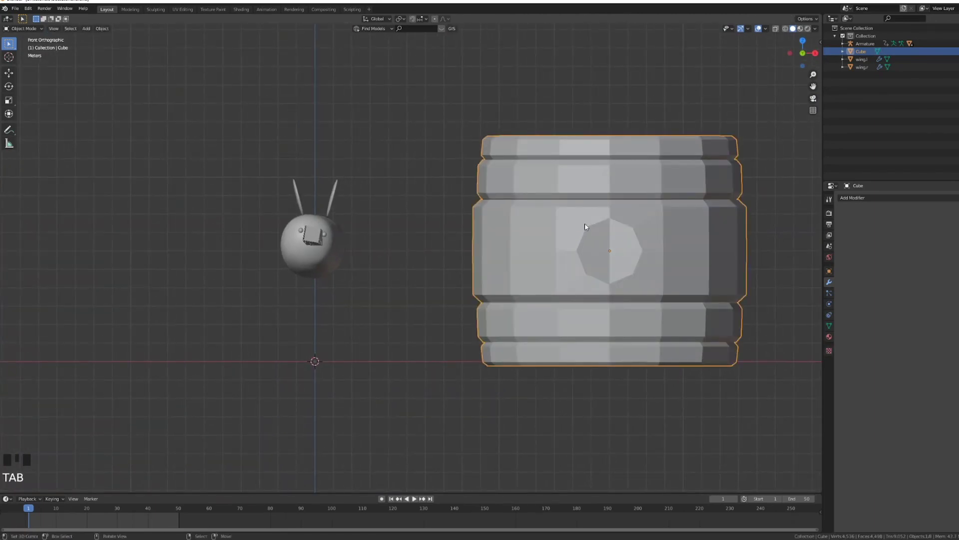
key(g)
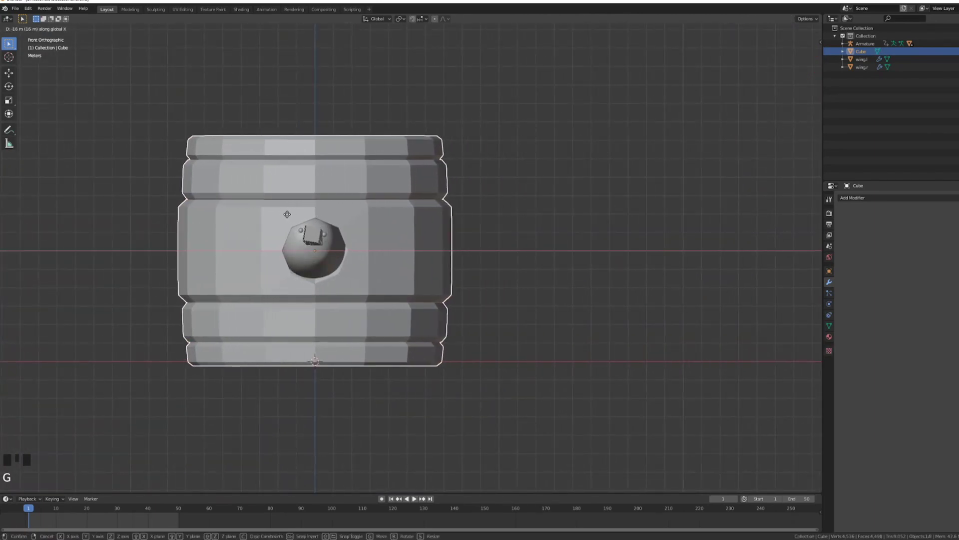
click(285, 214)
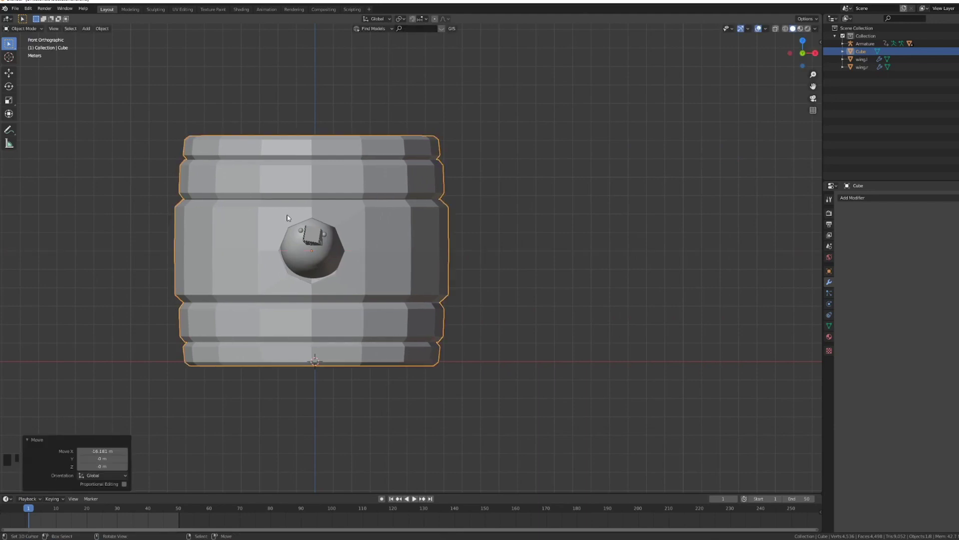
key(g)
key(z)
click(300, 208)
Scale the barrel by 1.2 and apply the scale.
key(s)
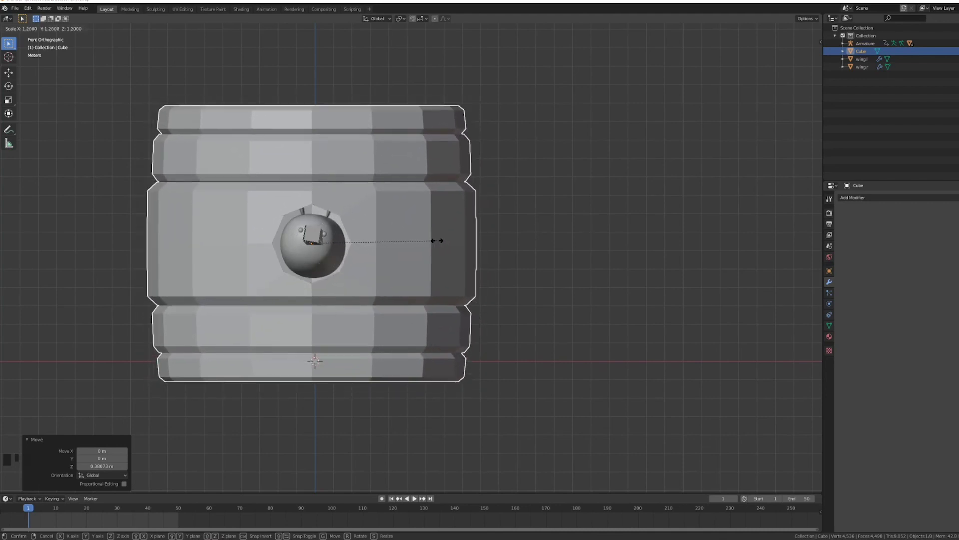
click(437, 240)
key(ctrl+a)
click(389, 201)
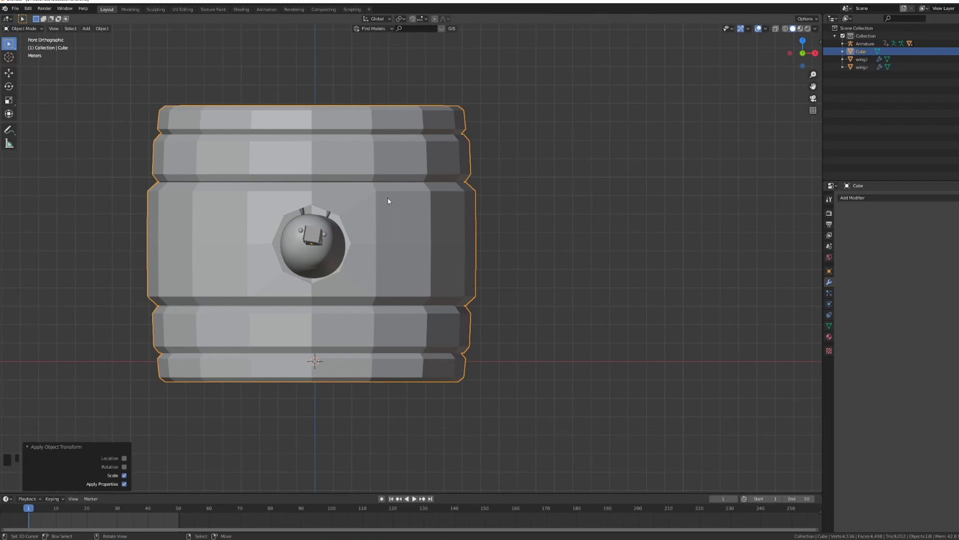
Move the barrel 17 m along X from the front view.
mouse_move(286, 229)
middle_down()
mouse_move(290, 300)
mouse_move(283, 265)
mouse_move(300, 235)
middle_up()
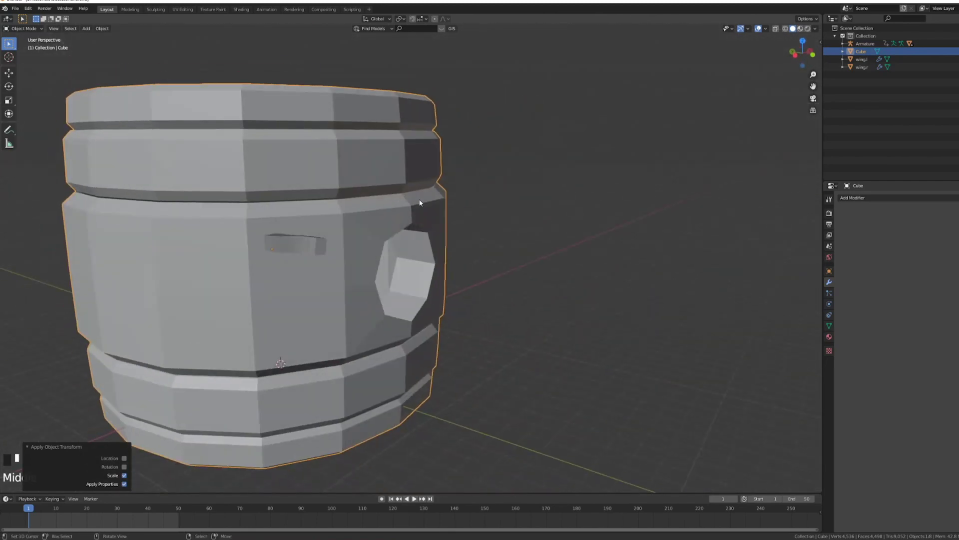
key(KP_1)
key(g)
key(x)
click(551, 179)
middle_drag(550, 179, 445, 183)
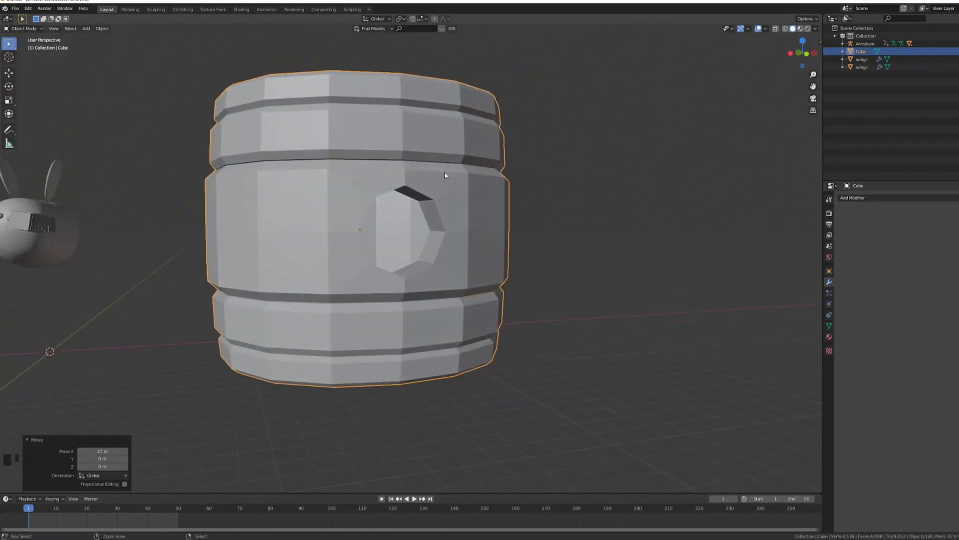
Add a level-2 Subdivision Surface modifier to the barrel with Ctrl+2.
key(ctrl+2)
middle_drag(456, 176, 404, 188)
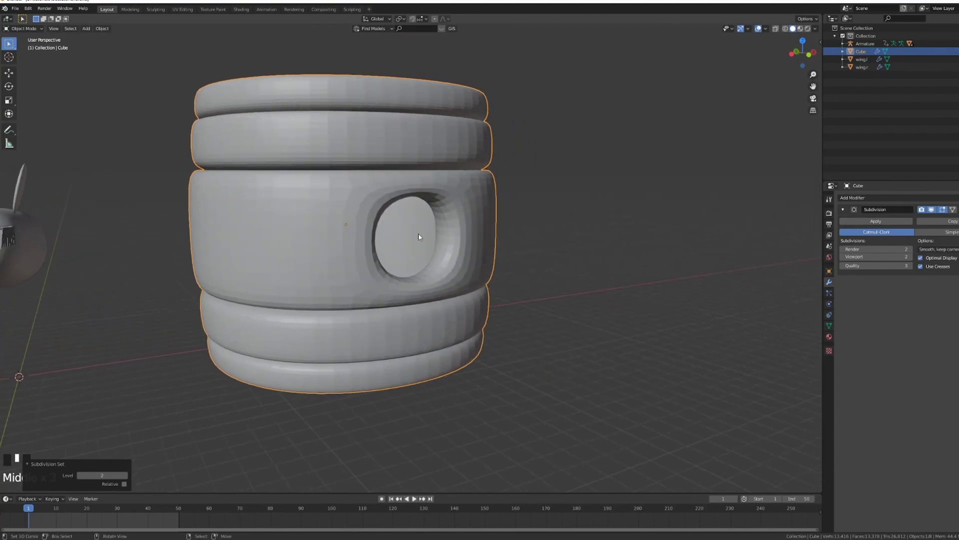
scroll(420, 237, up, 3)
Add a Bevel modifier and move it above the Subdivision in the stack.
click(871, 199)
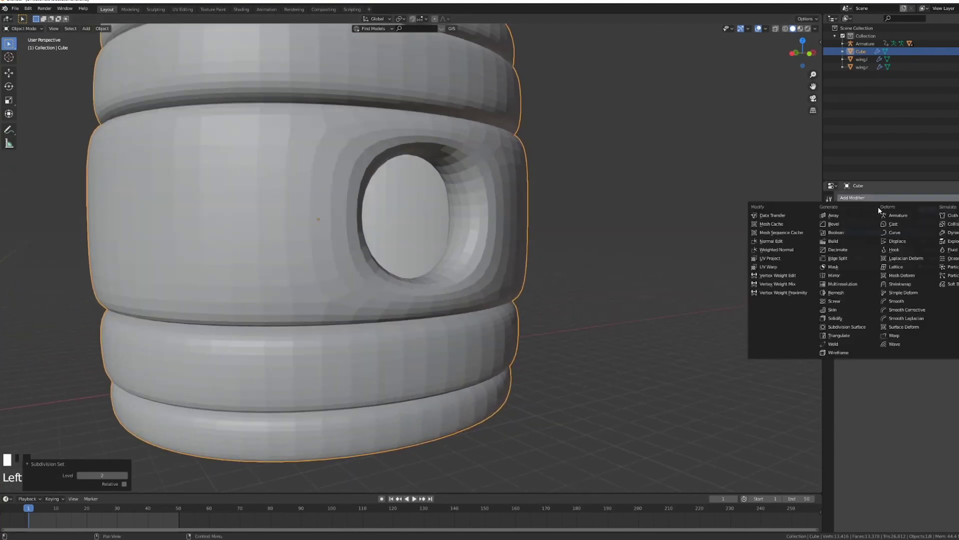
click(834, 224)
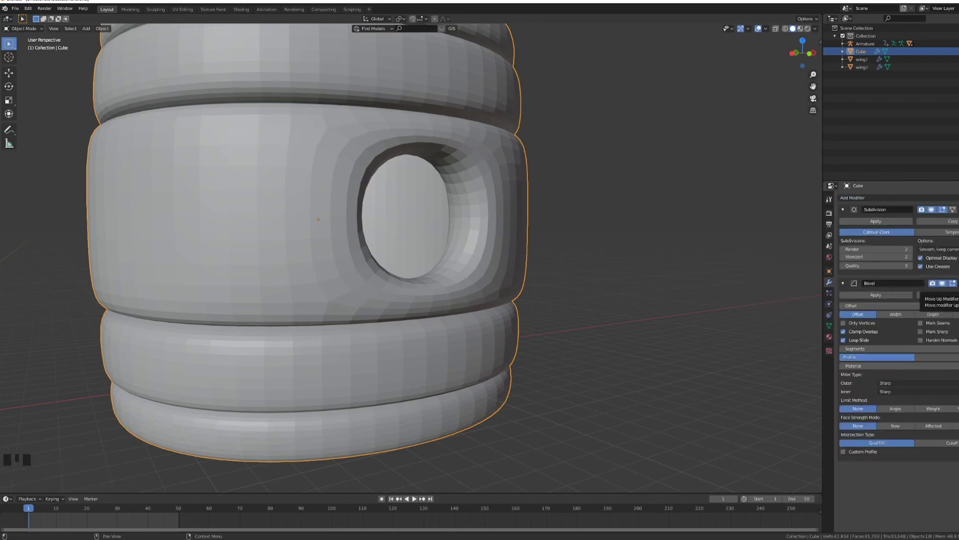
click(957, 284)
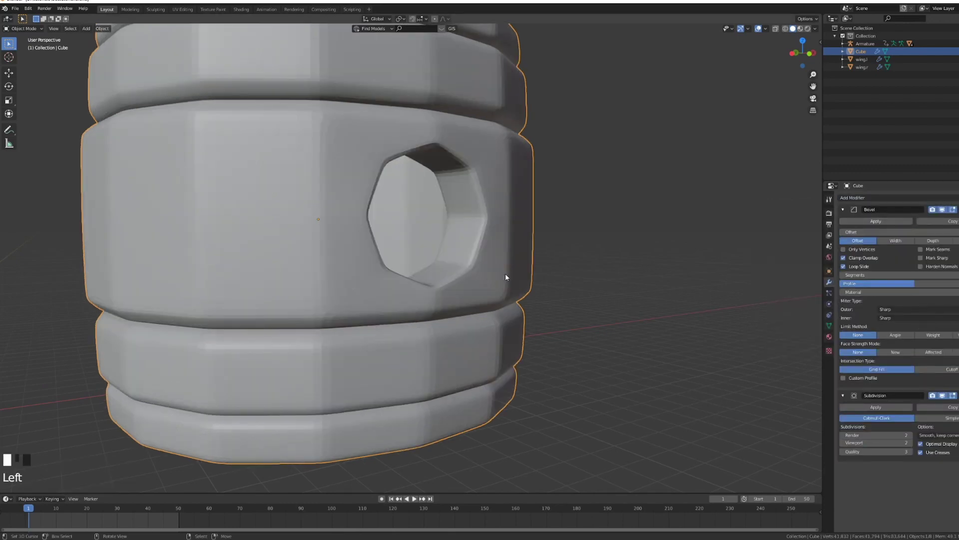
middle_drag(544, 278, 473, 236)
scroll(520, 237, down, 5)
middle_drag(400, 210, 456, 212)
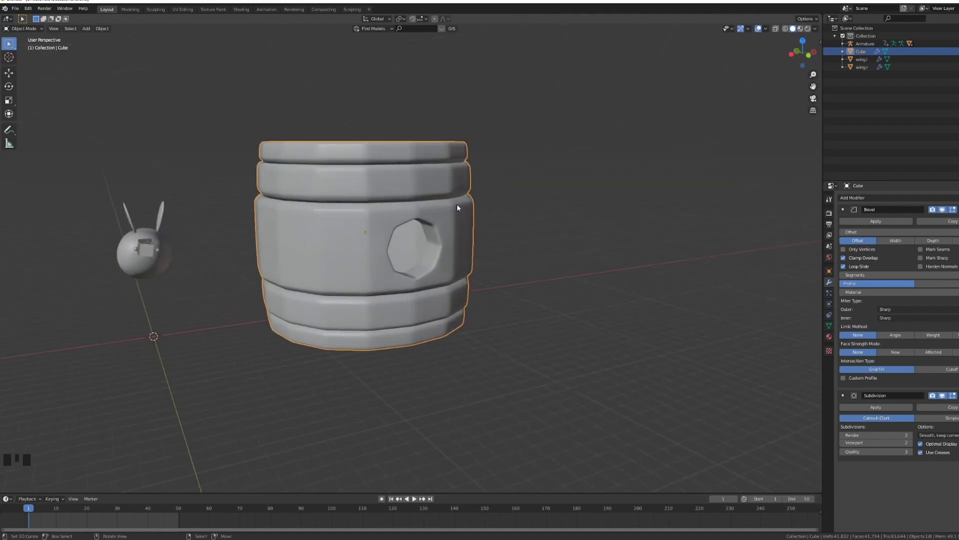
key(w)
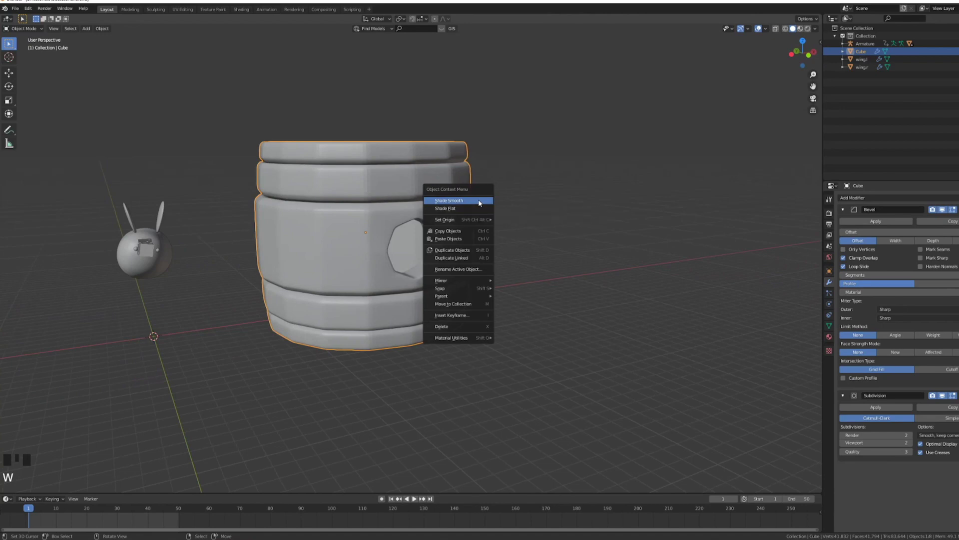
Shade the barrel smooth, set the Bevel's Limit Method to Weight, and show the sidebar.
click(479, 200)
mouse_move(486, 197)
middle_down()
mouse_move(400, 225)
mouse_move(430, 215)
mouse_move(480, 230)
middle_up()
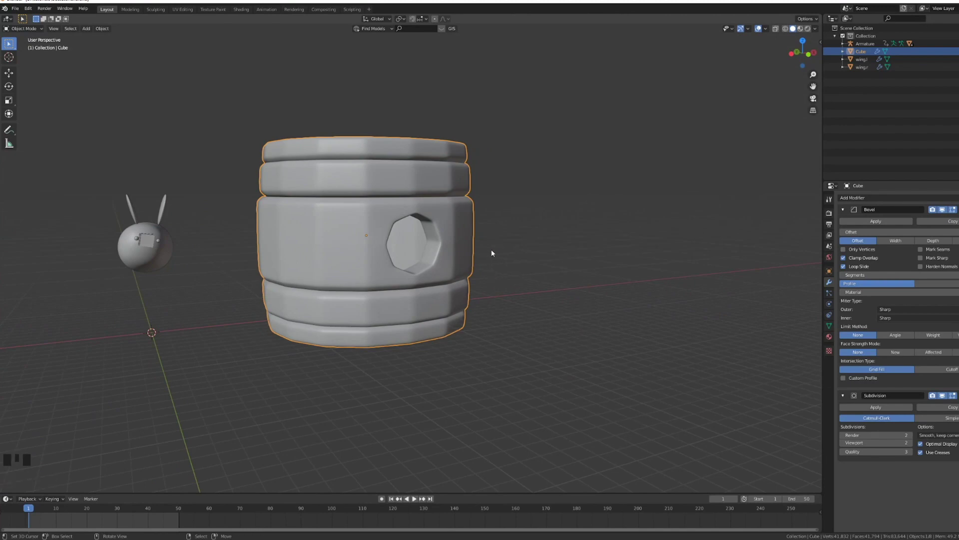
scroll(495, 248, up, 2)
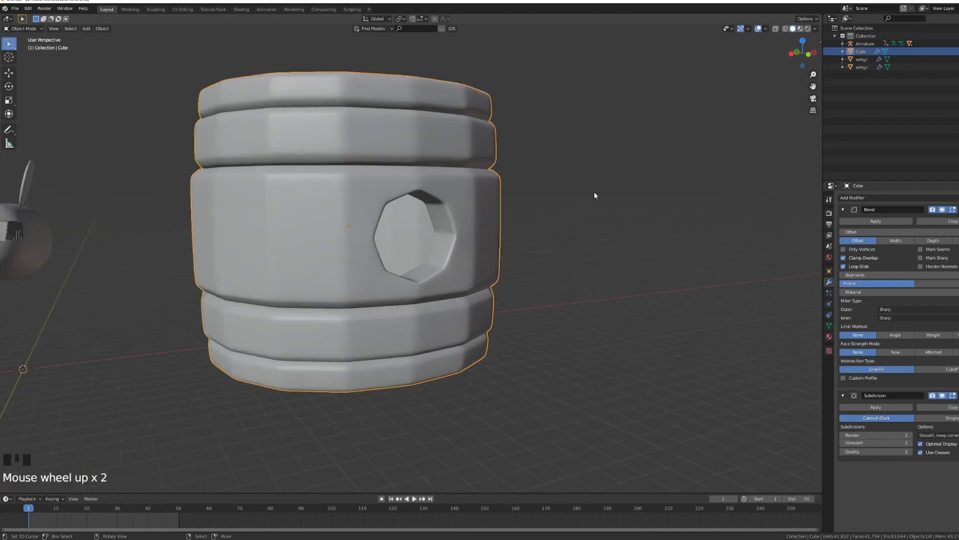
click(936, 337)
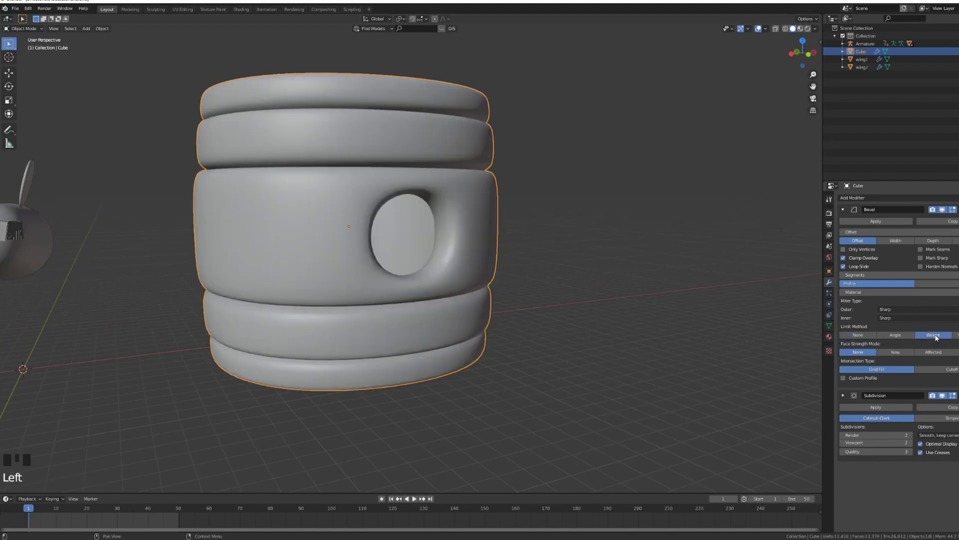
key(n)
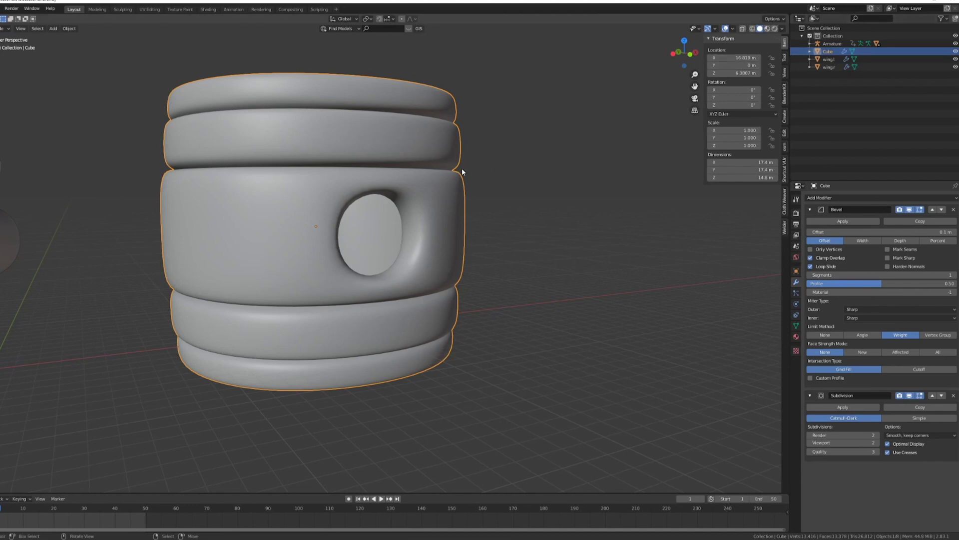
Select the entrance hole's inner edge loop and give it a Bevel Weight of 1.
key(Tab)
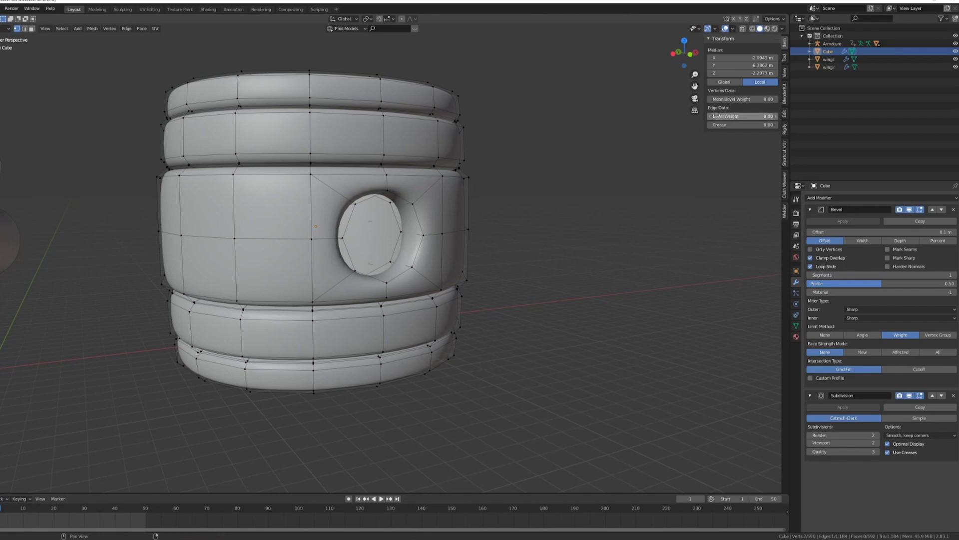
scroll(461, 216, up, 2)
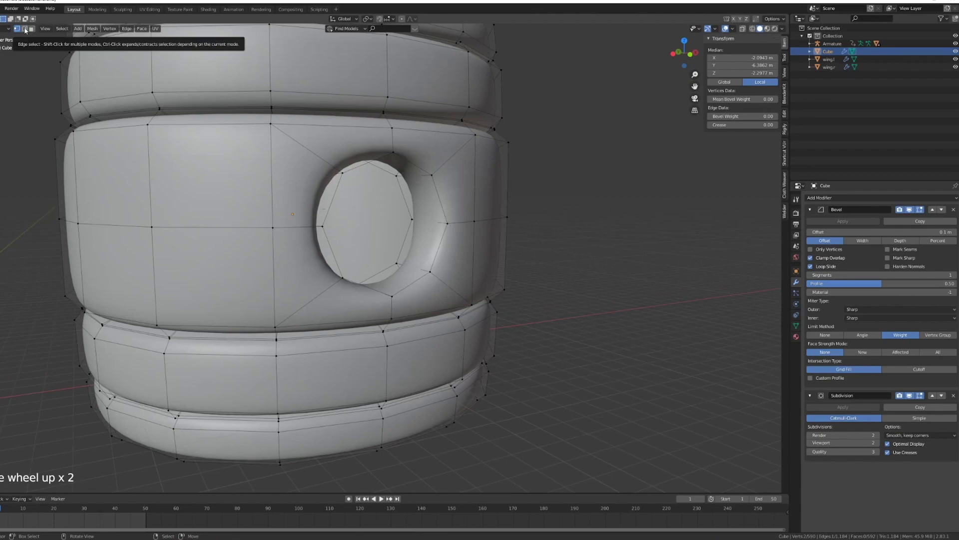
click(25, 29)
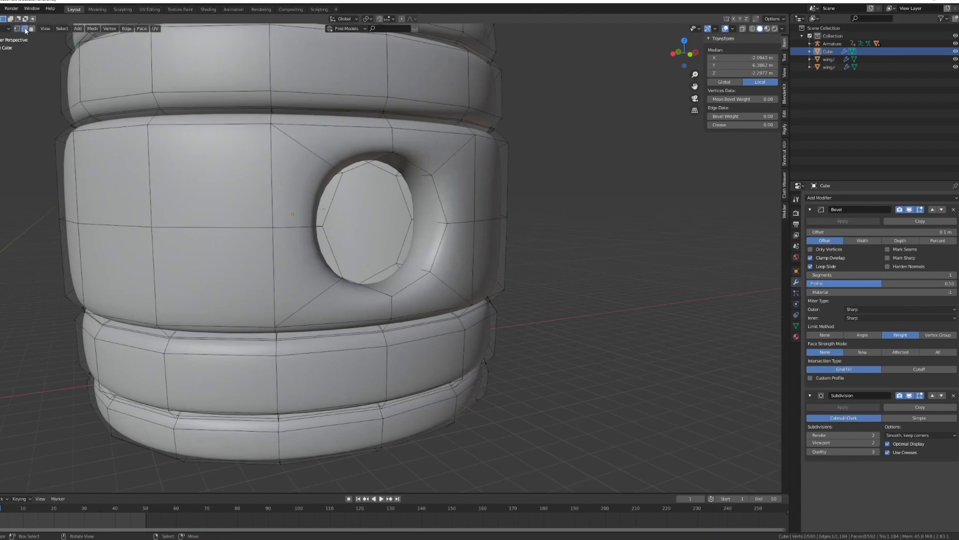
alt+right_click(437, 194)
alt+right_click(403, 200)
middle_drag(403, 200, 413, 177)
click(743, 116)
text(1)
key(Return)
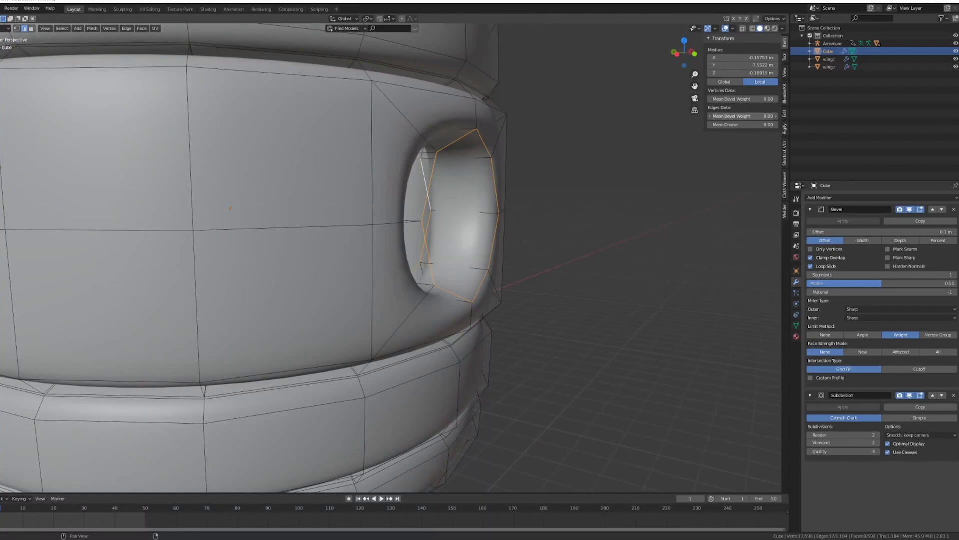
key(Tab)
scroll(550, 262, down, 5)
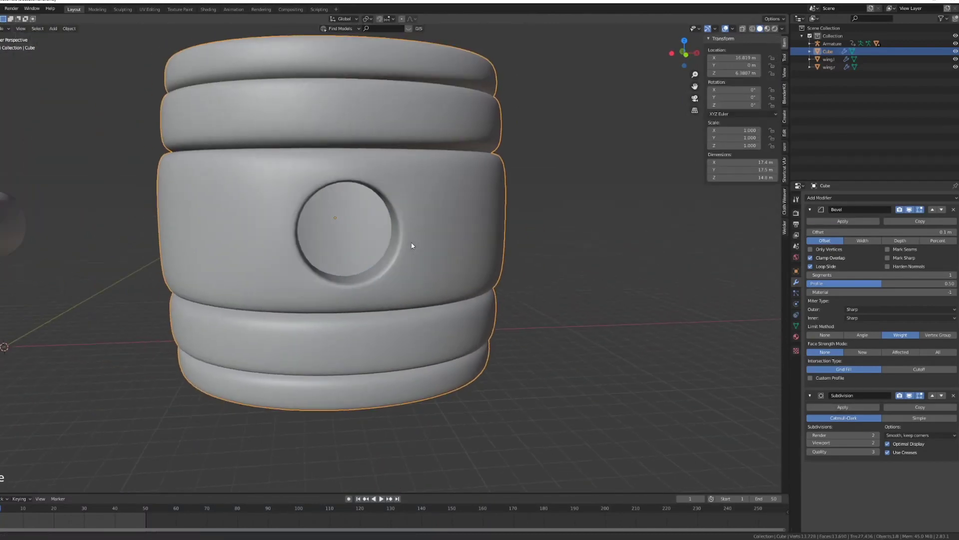
mouse_move(414, 246)
middle_down()
mouse_move(368, 239)
mouse_move(450, 240)
mouse_move(430, 242)
middle_up()
Narrow the hole's Bevel modifier offset to 0.024 m, keeping the original segment count.
scroll(446, 234, up, 4)
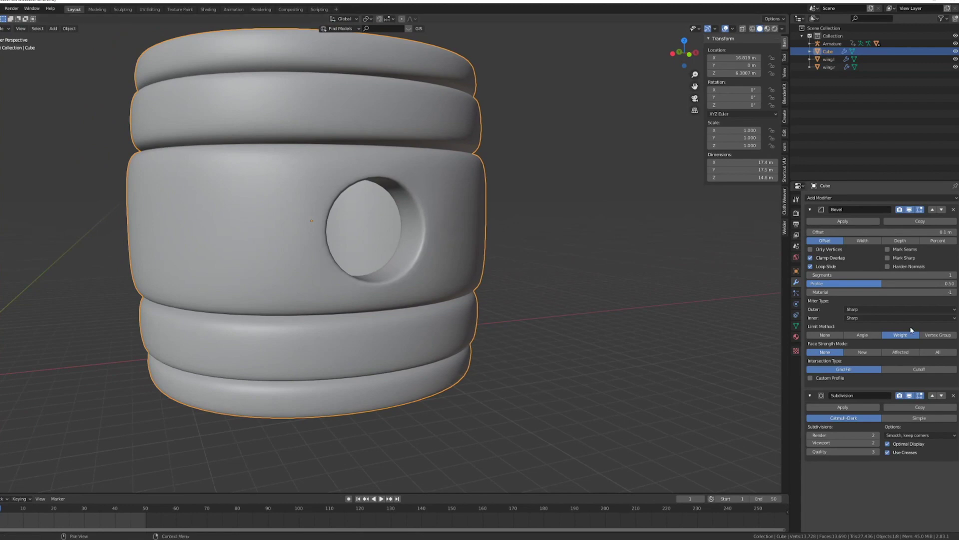
mouse_move(900, 232)
mouse_down()
mouse_move(934, 232)
mouse_move(890, 232)
mouse_up()
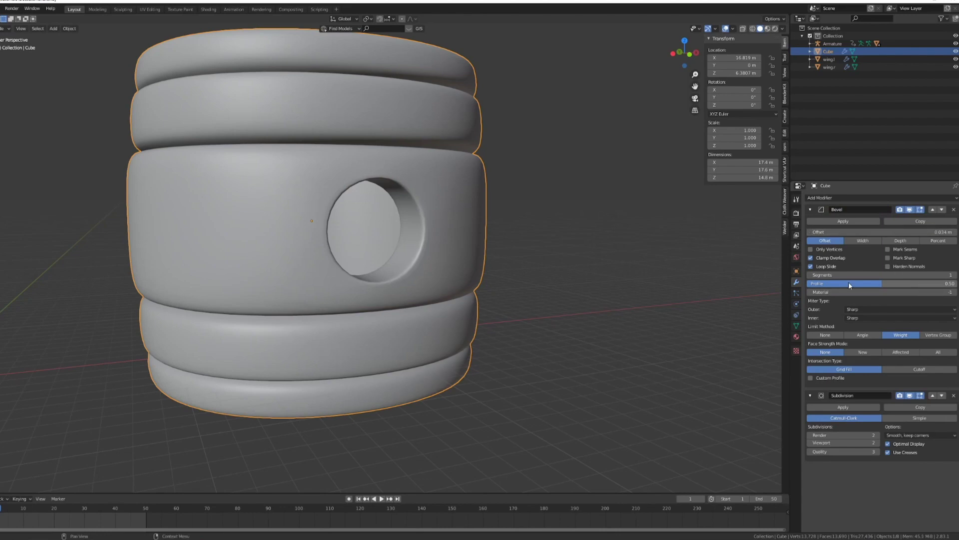
click(952, 275)
mouse_move(480, 240)
middle_down()
mouse_move(430, 243)
mouse_move(461, 244)
middle_up()
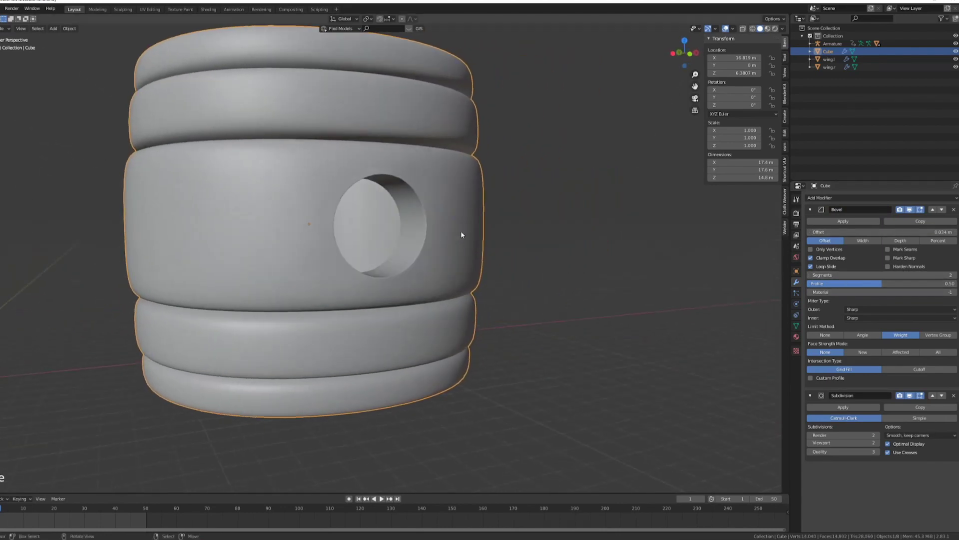
key(ctrl+z)
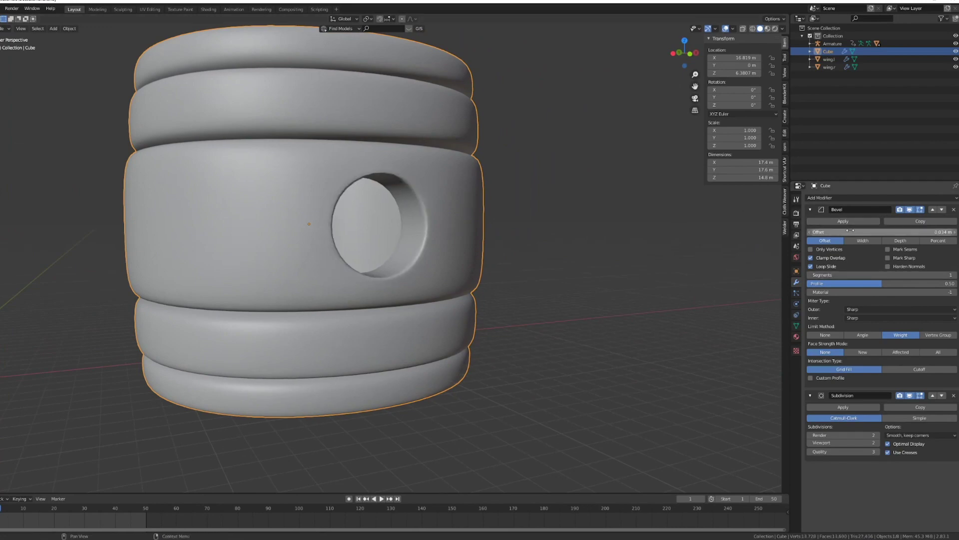
mouse_move(850, 232)
mouse_down()
mouse_move(880, 231)
mouse_move(850, 231)
mouse_up()
middle_drag(674, 330, 552, 336)
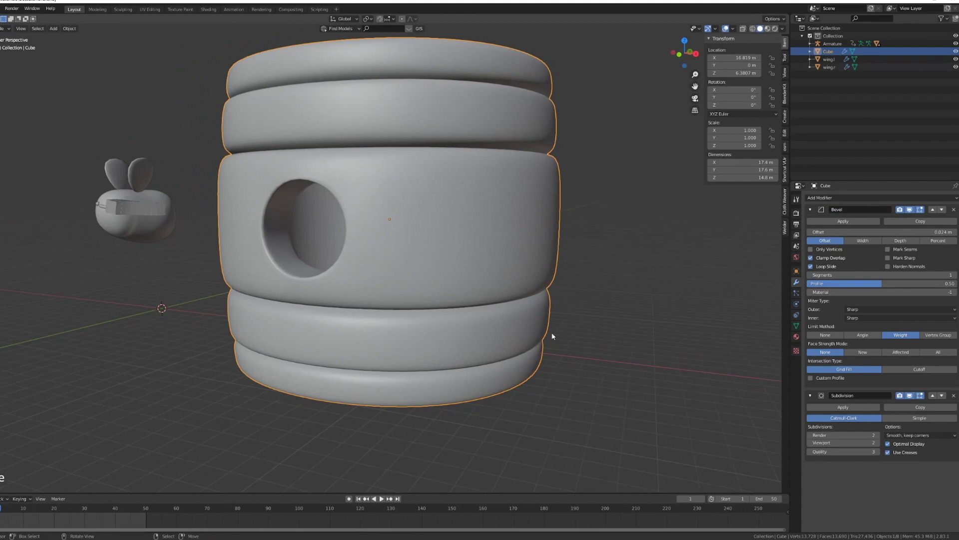
Set the Subdivision modifier's viewport and render levels to 1, then re-enter Edit Mode.
key(ctrl+3)
middle_drag(329, 231, 379, 231)
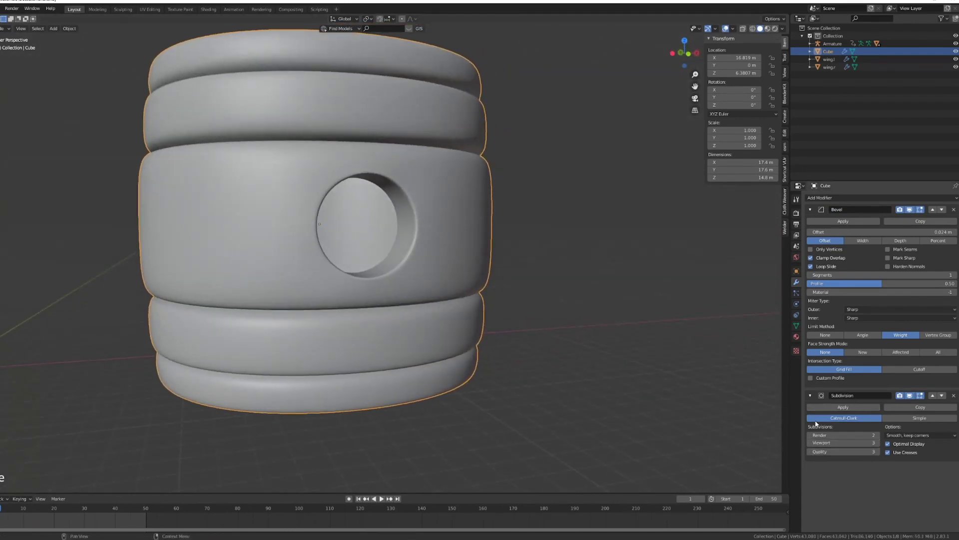
drag(850, 442, 842, 442)
click(810, 442)
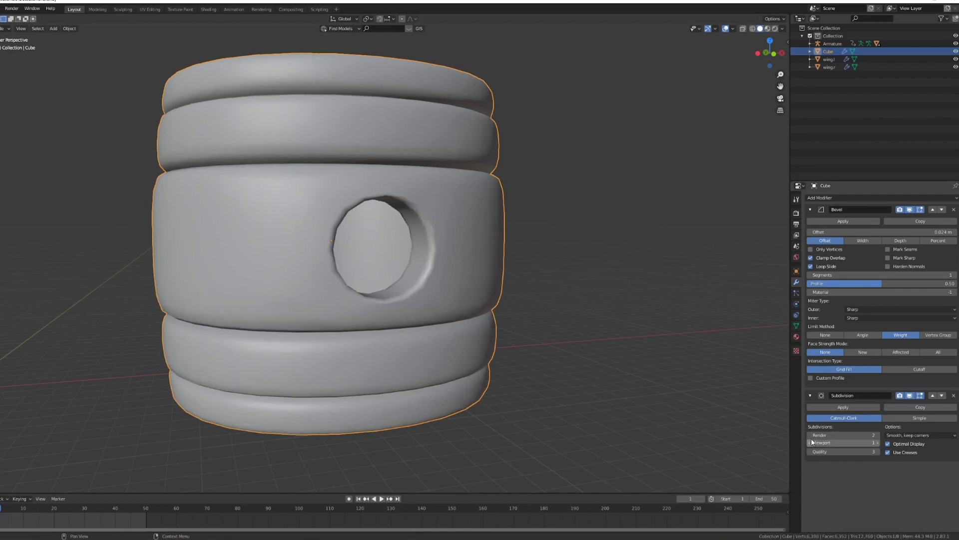
click(810, 435)
middle_drag(726, 369, 439, 172)
key(Tab)
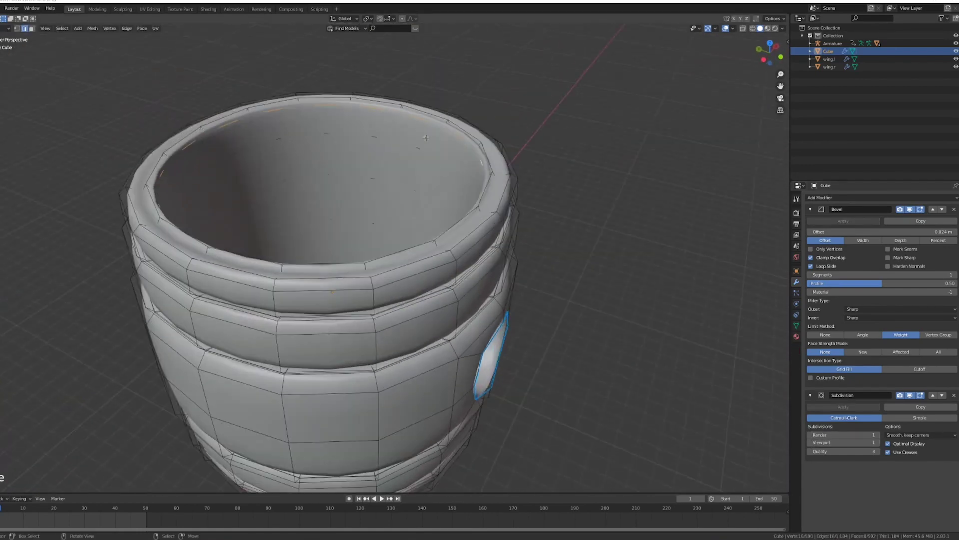
middle_drag(409, 117, 484, 106)
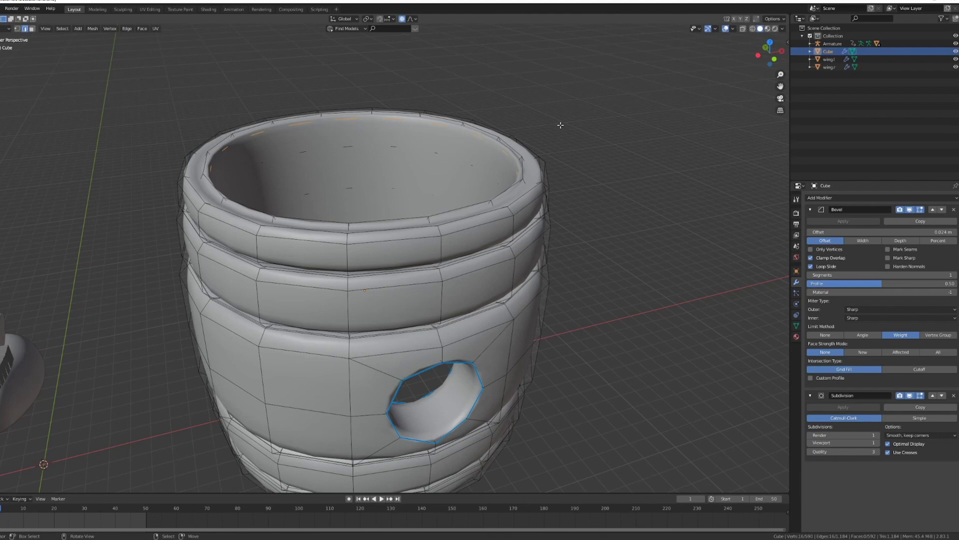
key(s)
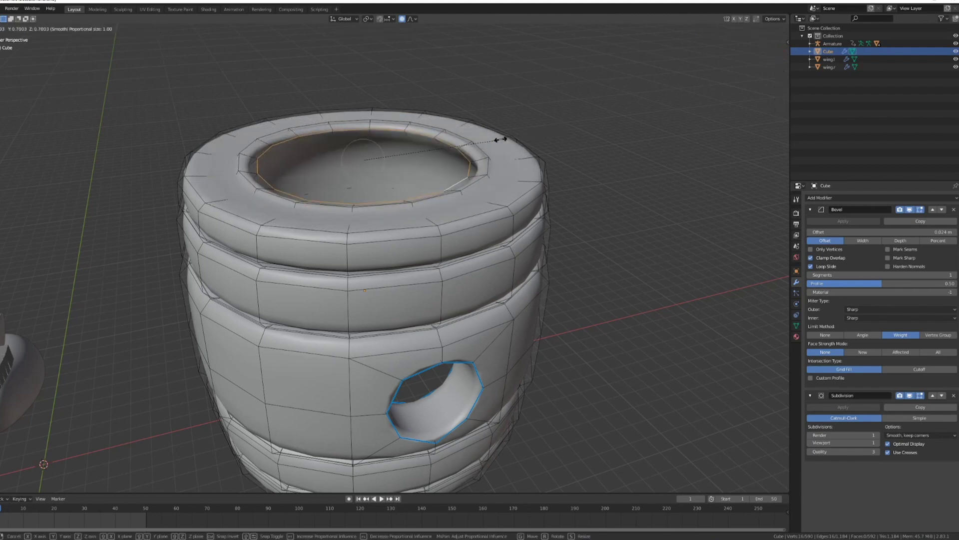
scroll(484, 145, down, 15)
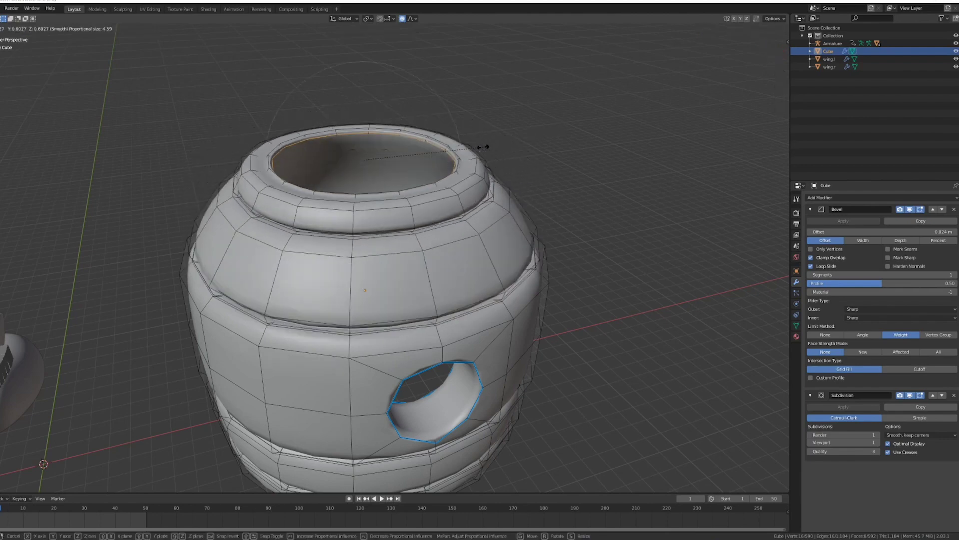
scroll(482, 150, down, 3)
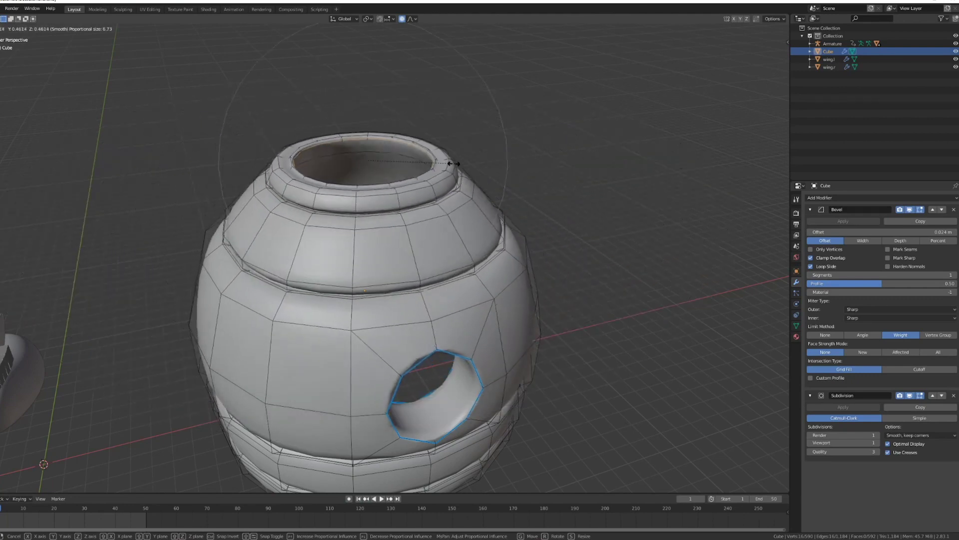
scroll(515, 180, down, 4)
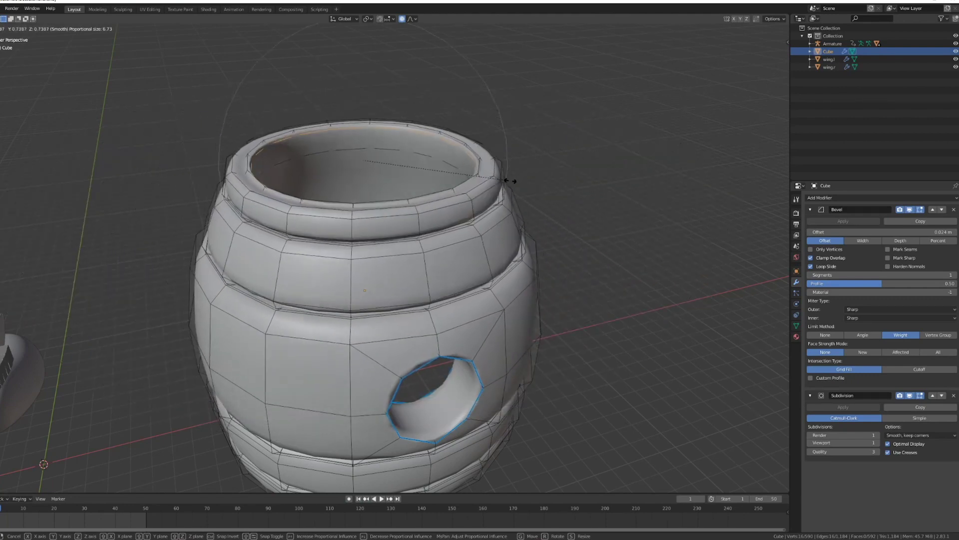
scroll(516, 179, up, 8)
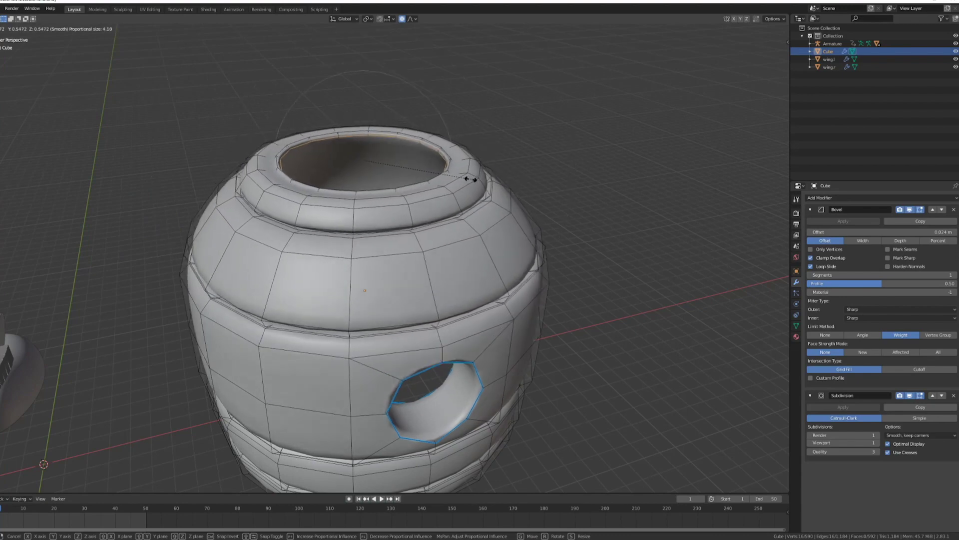
scroll(452, 183, down, 4)
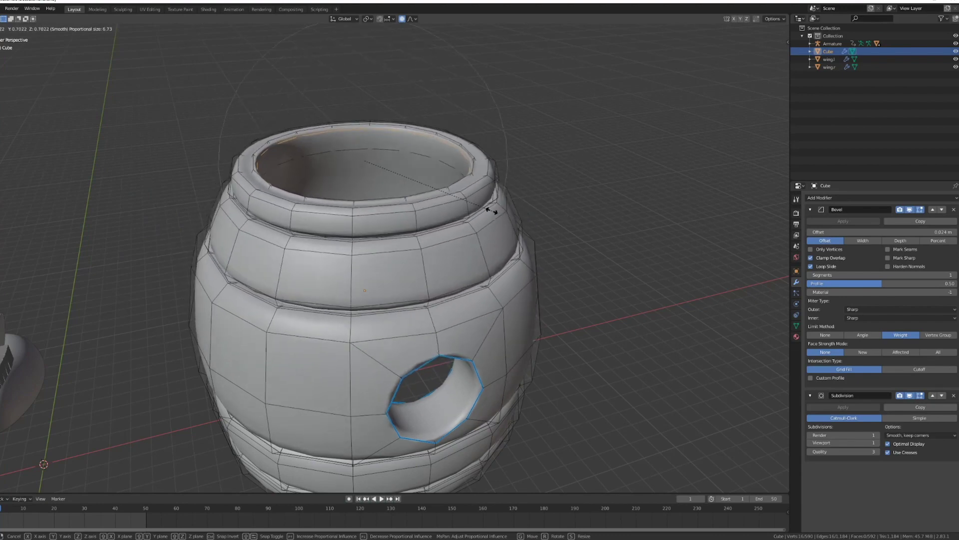
click(442, 196)
middle_drag(442, 196, 466, 198)
scroll(460, 255, down, 3)
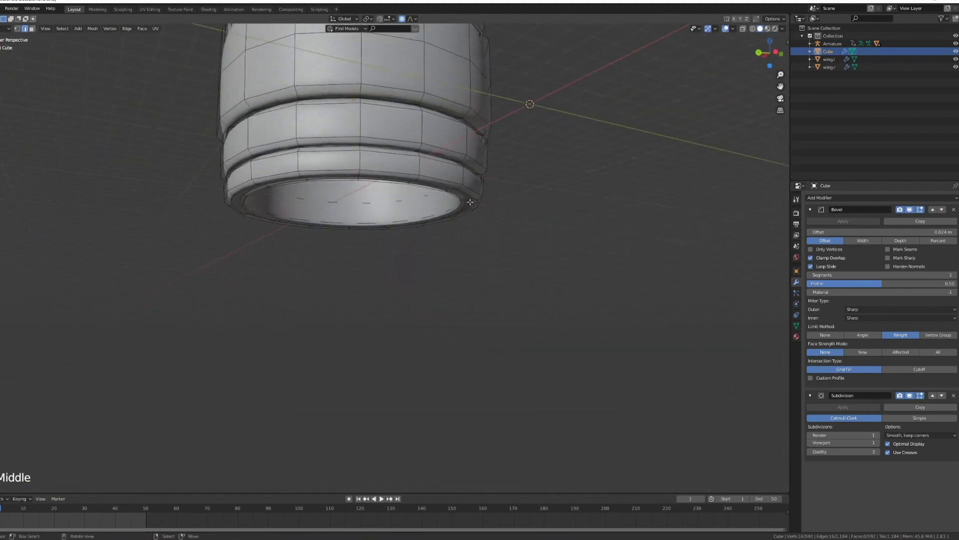
scroll(425, 85, up, 5)
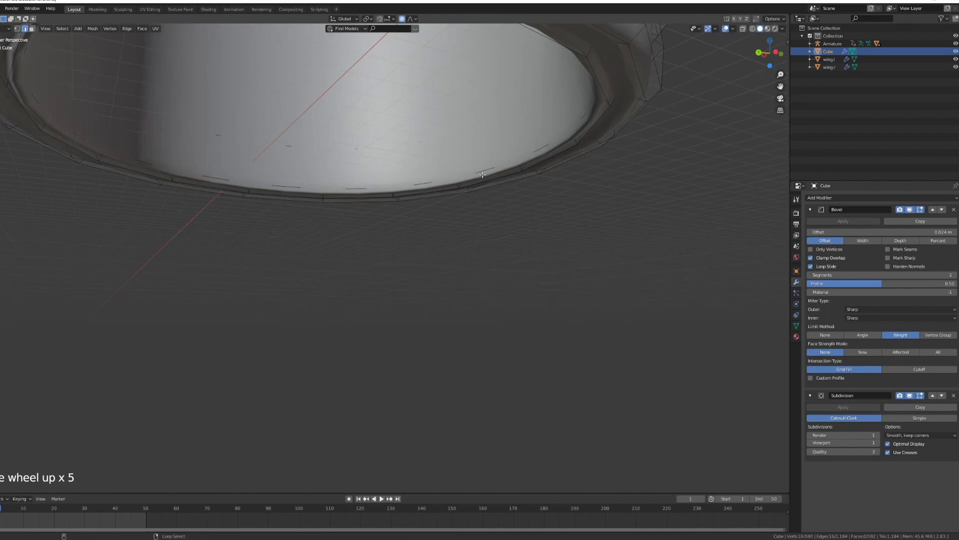
scroll(482, 172, down, 6)
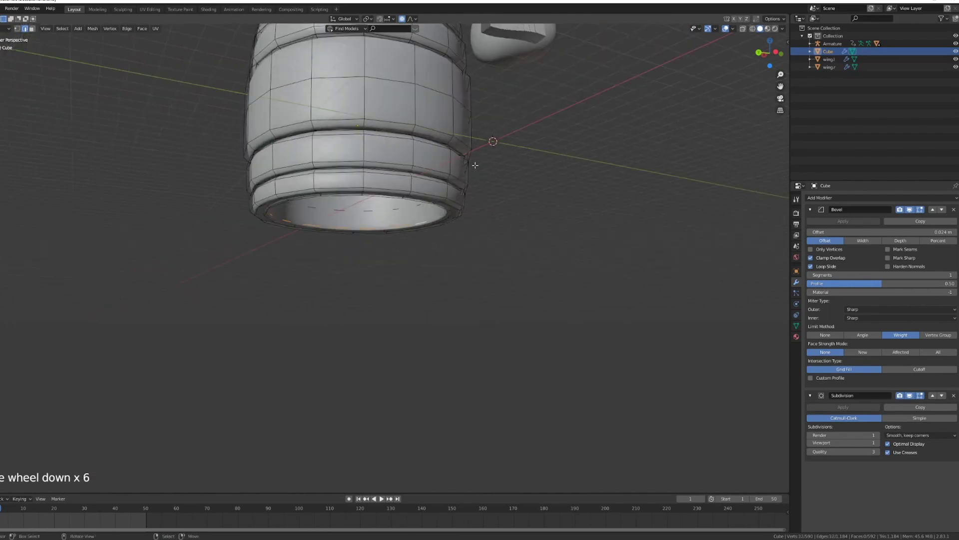
middle_drag(484, 150, 516, 187)
scroll(454, 200, down, 3)
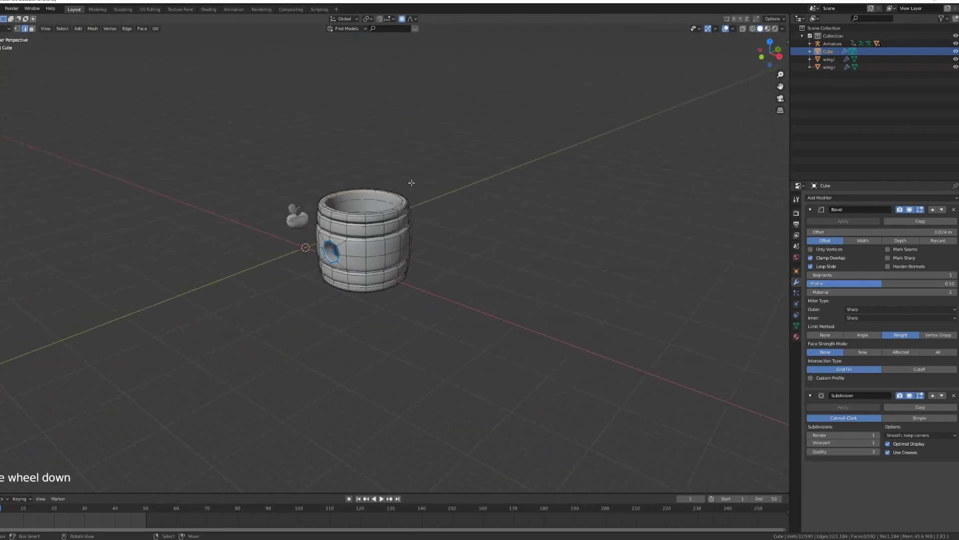
middle_drag(452, 200, 402, 189)
Proportionally scale the top inward on X and Y twice, first to 0.781, tapering it smoothly.
scroll(450, 204, up, 3)
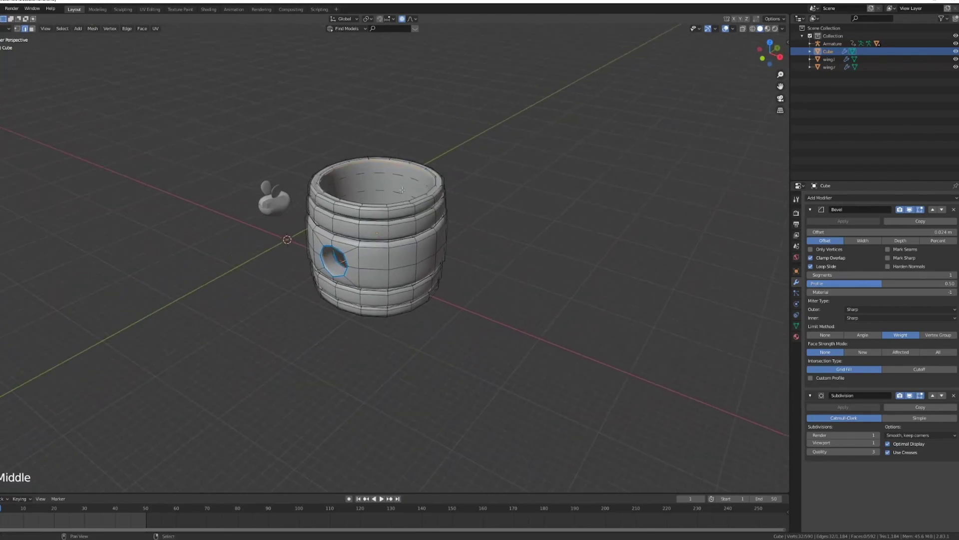
key(s)
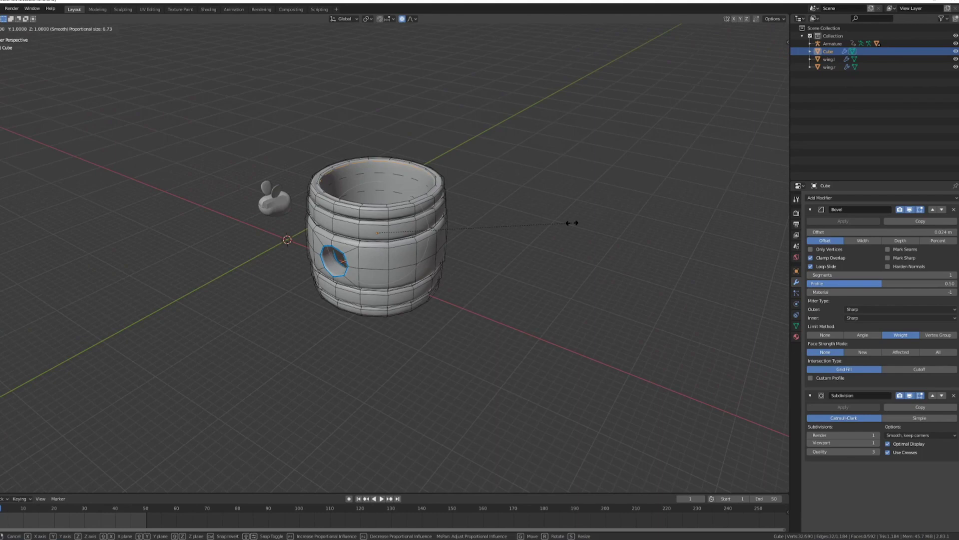
key(shift+z)
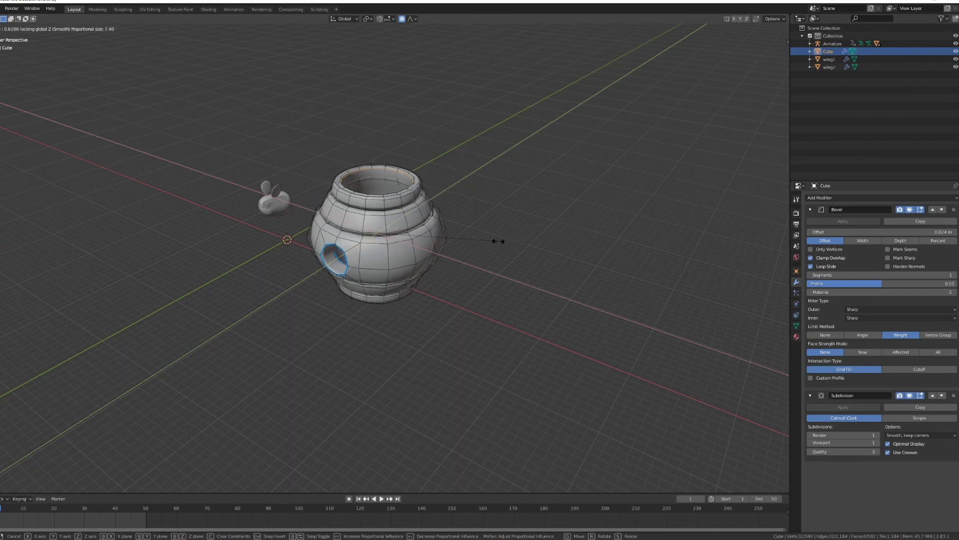
scroll(467, 245, up, 5)
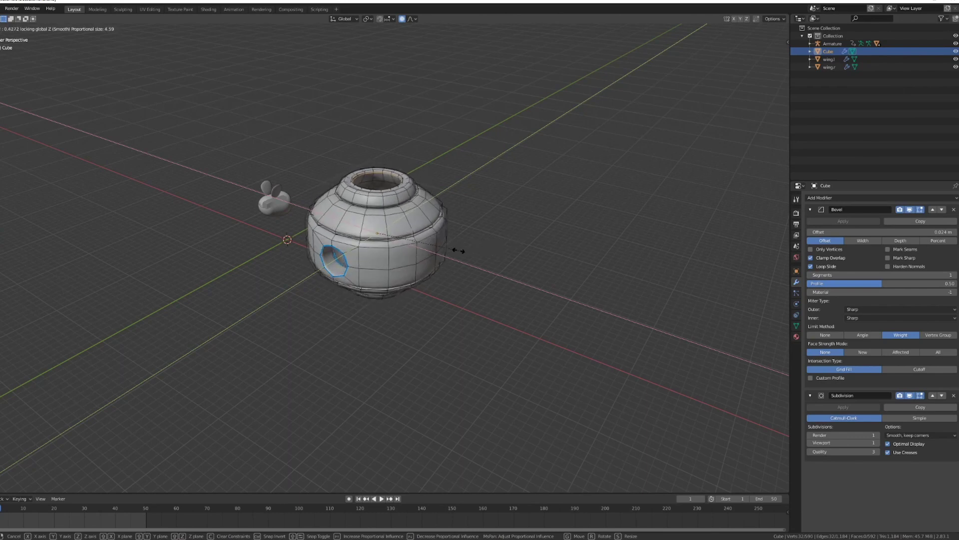
scroll(487, 252, down, 5)
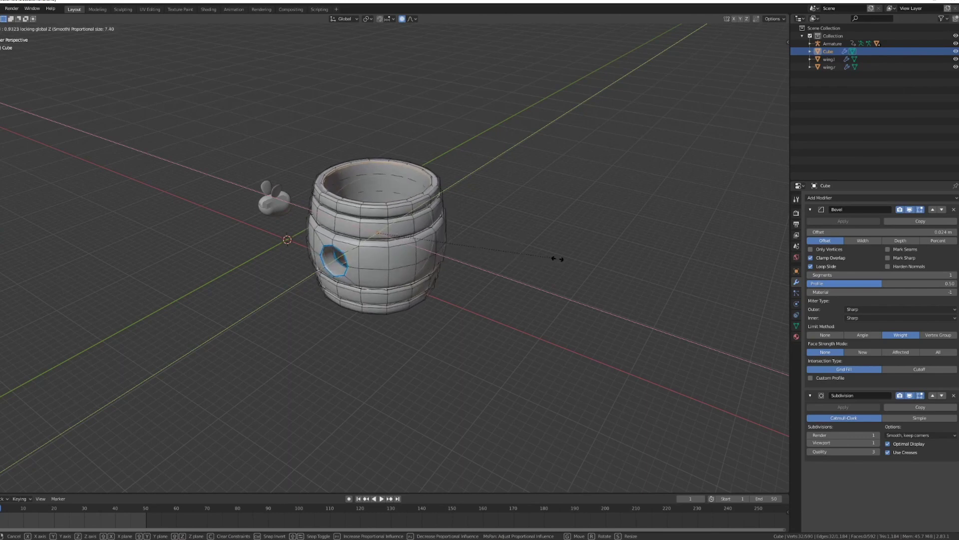
click(528, 252)
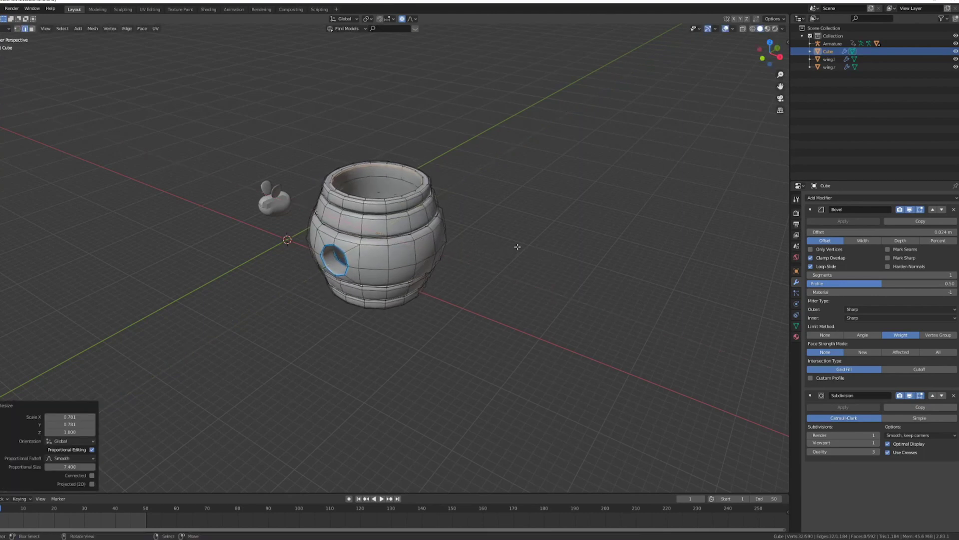
key(s)
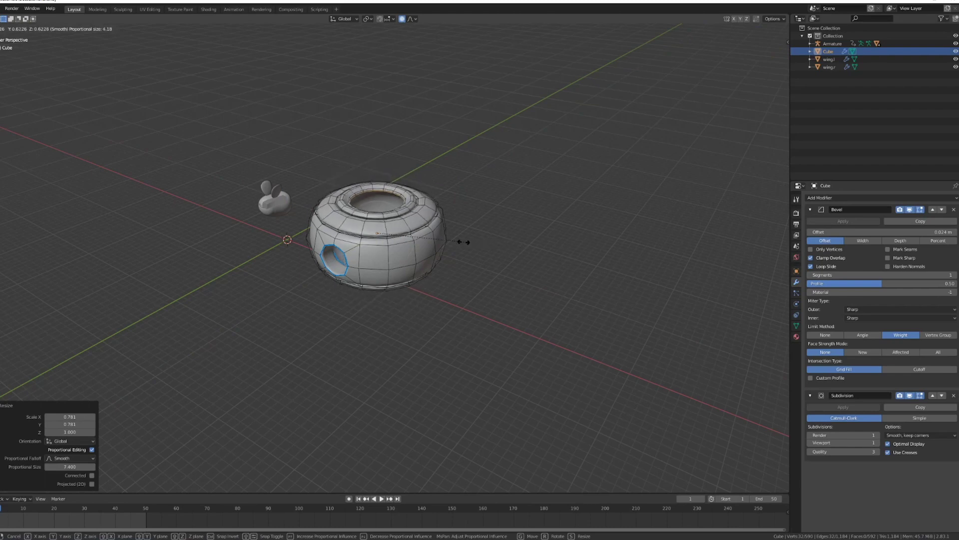
key(shift+z)
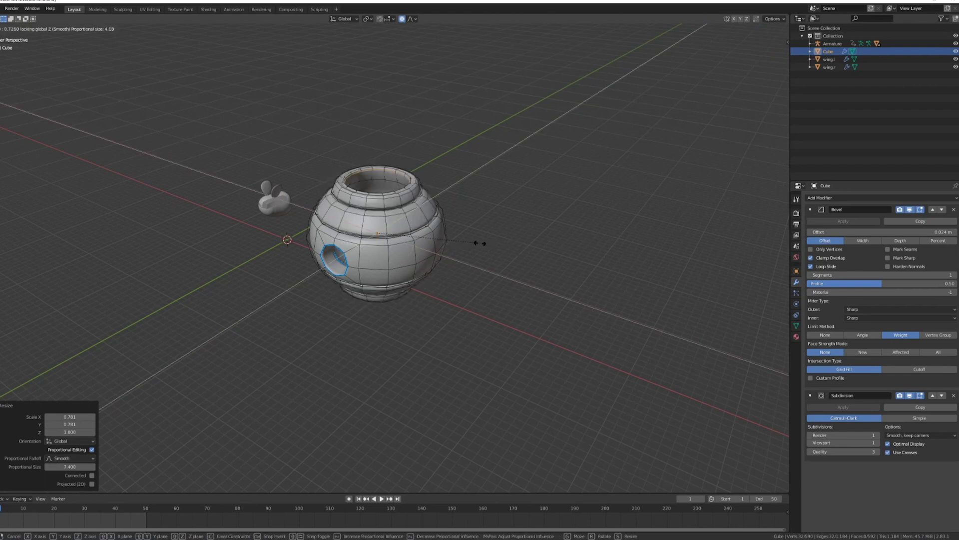
scroll(479, 243, up, 7)
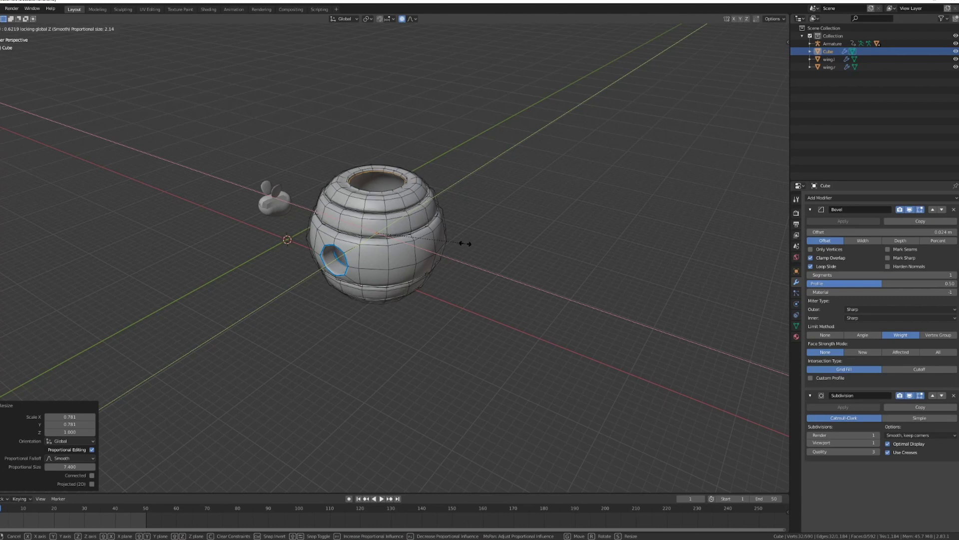
click(464, 244)
Stretch the pot about 1.3 times taller along Z and leave Edit Mode.
key(s)
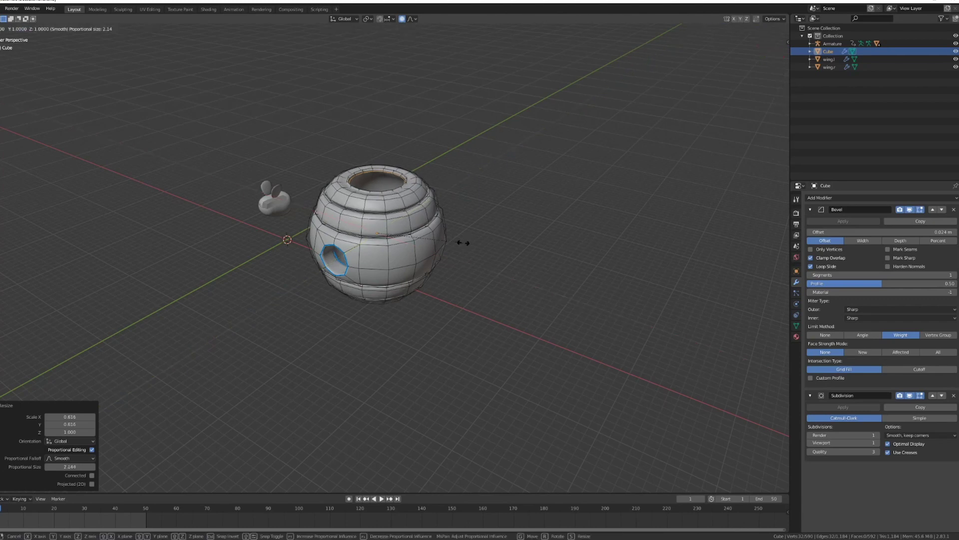
key(z)
scroll(470, 242, down, 6)
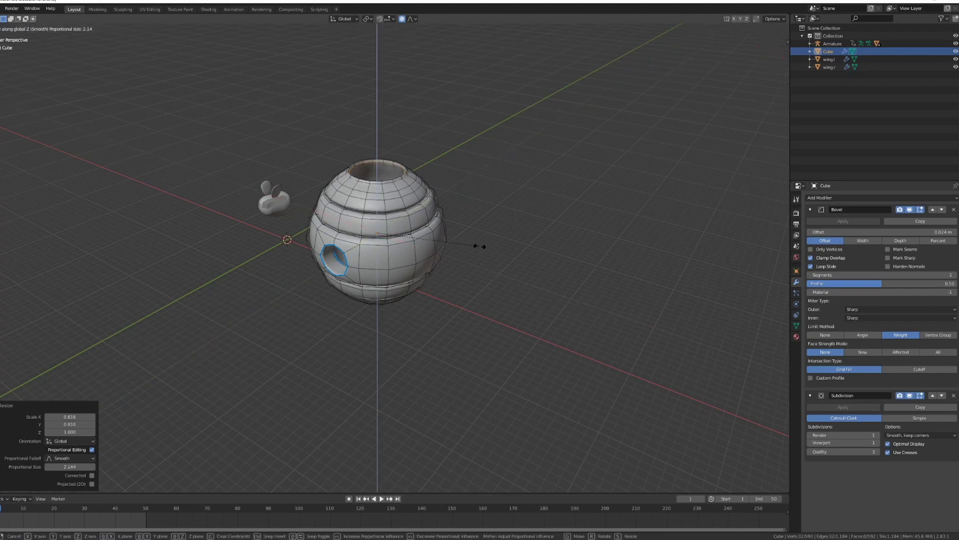
scroll(477, 247, down, 6)
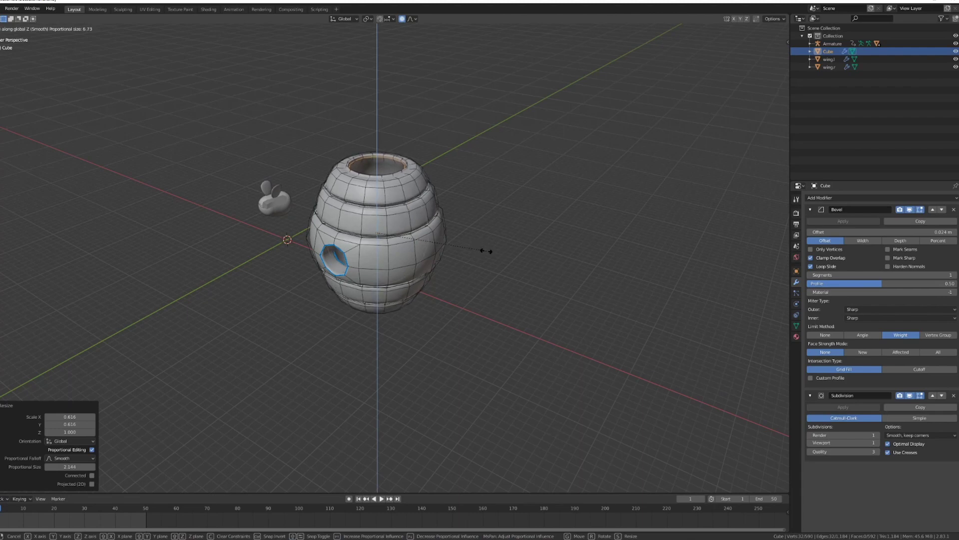
click(488, 252)
middle_drag(488, 252, 501, 218)
key(Tab)
scroll(486, 233, down, 1)
In Edit Mode, select the hive's inner top rim edge loop.
scroll(475, 231, up, 4)
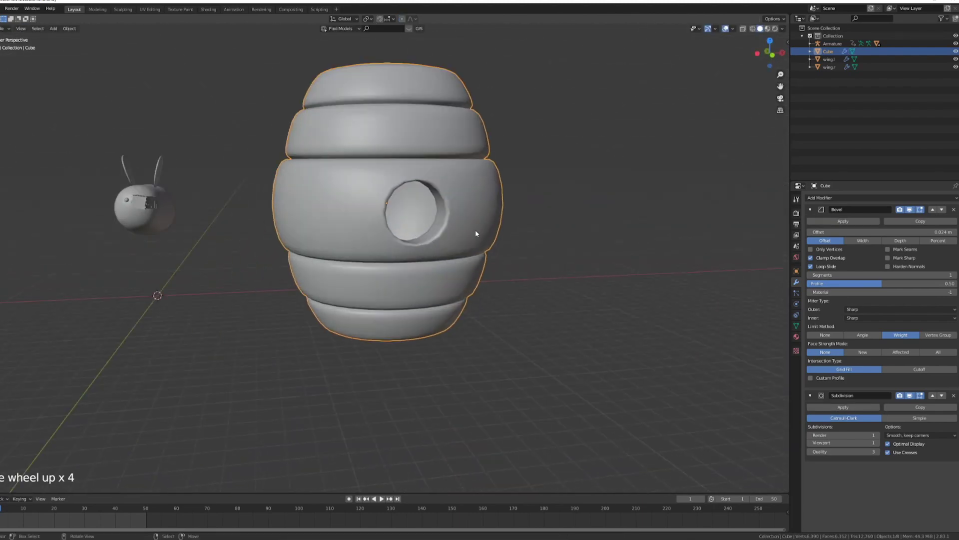
middle_drag(441, 223, 418, 207)
scroll(422, 232, down, 3)
scroll(424, 233, up, 4)
key(Tab)
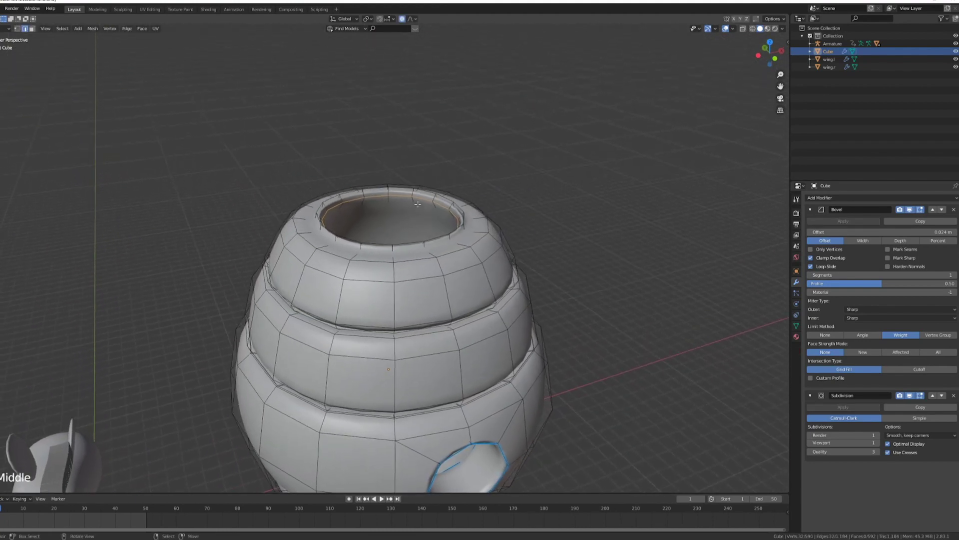
click(423, 199)
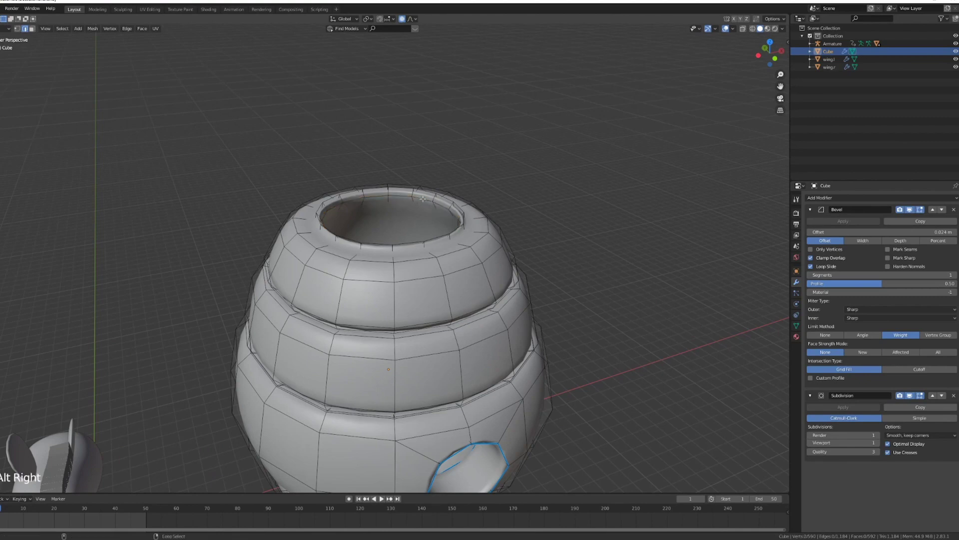
alt+click(423, 199)
middle_drag(423, 199, 442, 209)
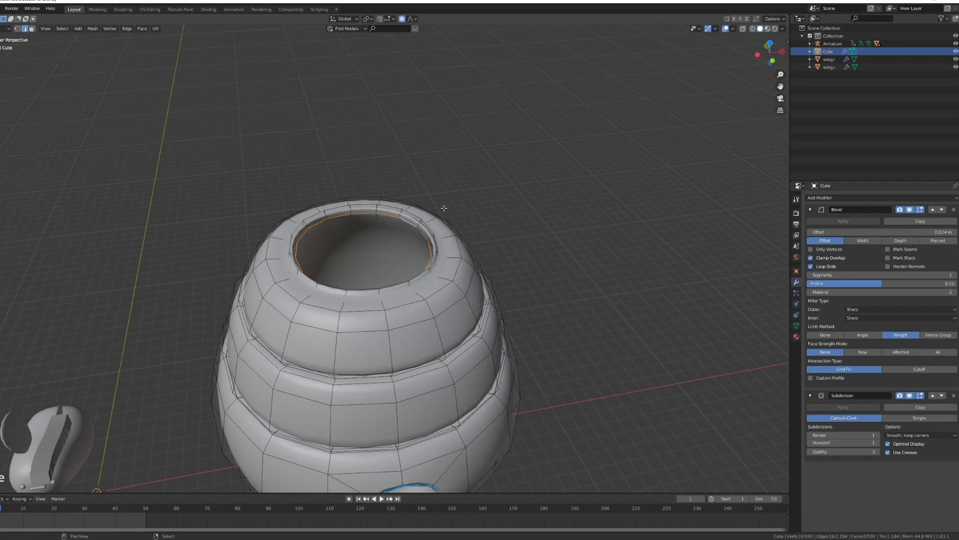
Snap the 3D cursor to the selected rim and return to Object Mode.
key(shift+s)
click(424, 204)
key(Tab)
middle_drag(424, 204, 418, 220)
key(shift+a)
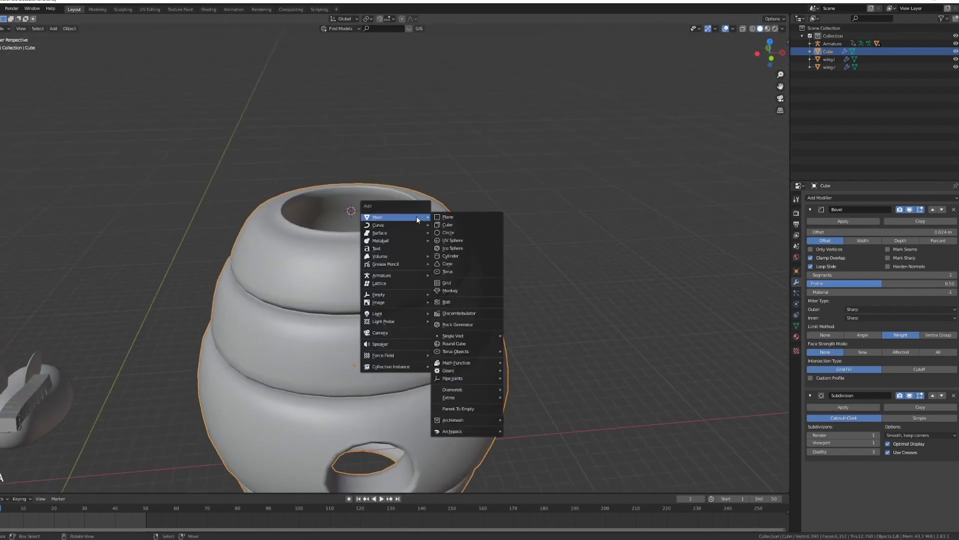
Add a UV sphere at the rim, widen it on X/Y only, and shade it smooth.
mouse_move(419, 218)
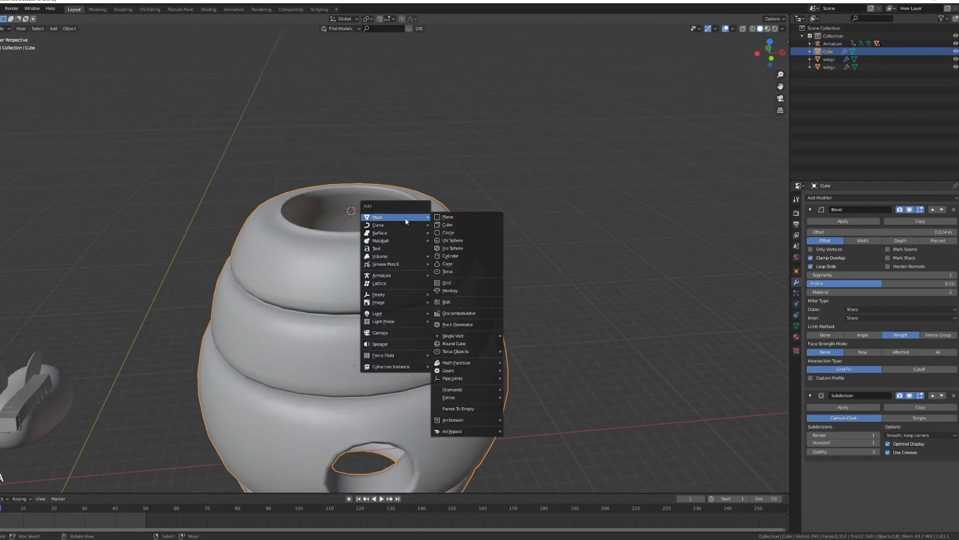
click(449, 241)
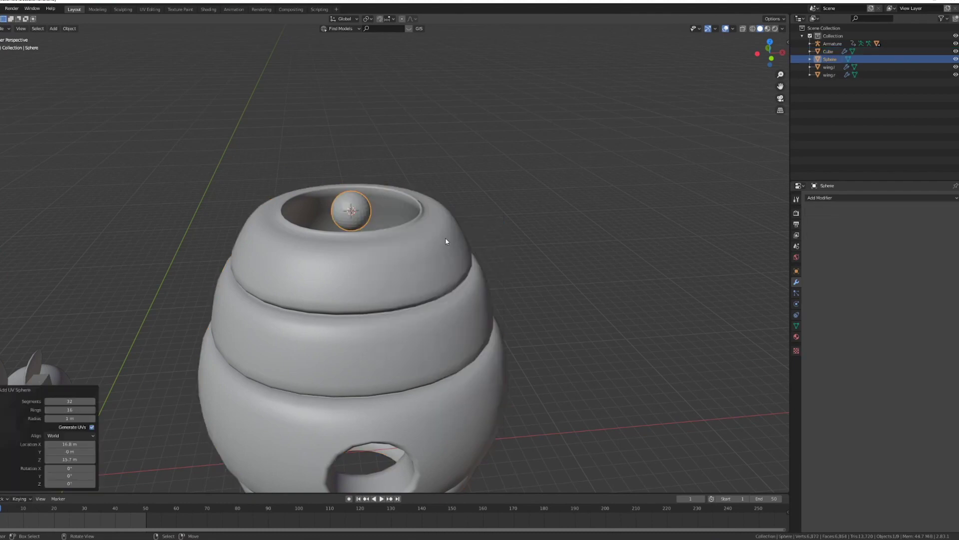
key(KP_1)
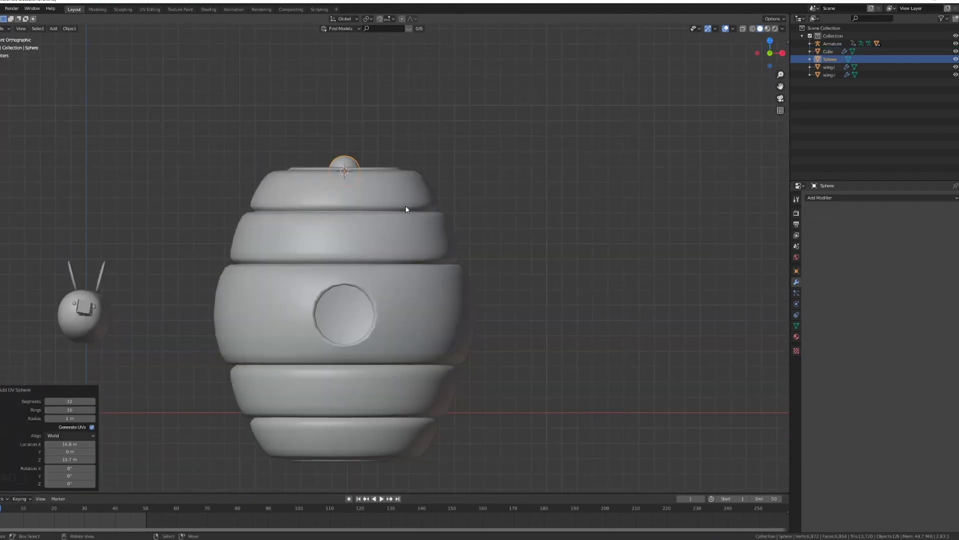
scroll(440, 242, up, 5)
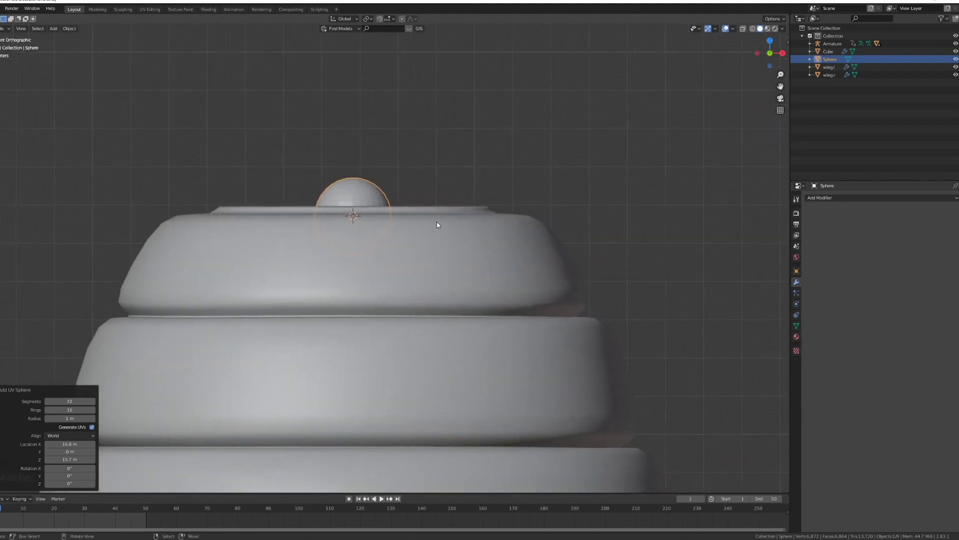
key(s)
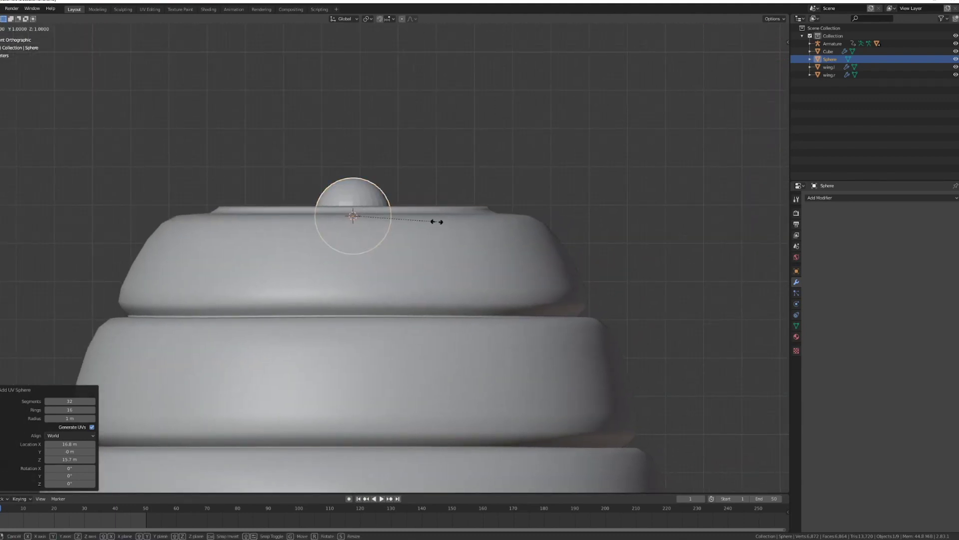
key(shift+z)
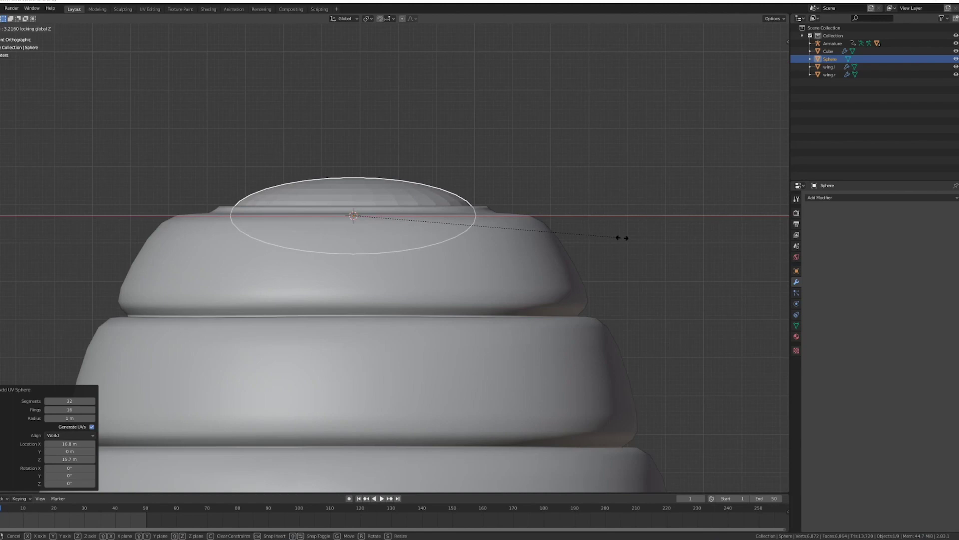
click(657, 235)
middle_drag(658, 236, 382, 95)
right_click(526, 251)
click(524, 252)
scroll(509, 248, down, 2)
scroll(455, 194, down, 4)
Duplicate the flattened top cap and place the copy at the hive's bottom opening.
click(466, 239)
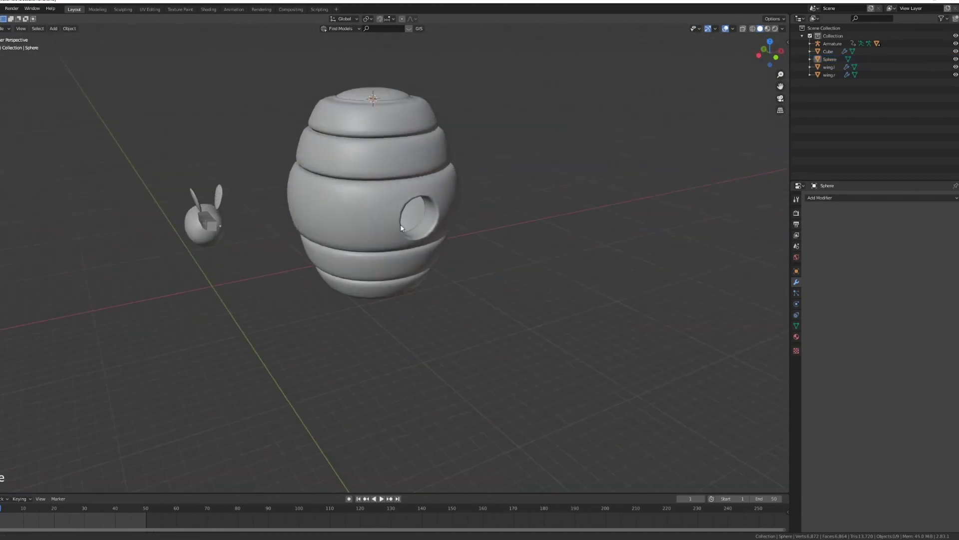
click(381, 90)
key(KP_1)
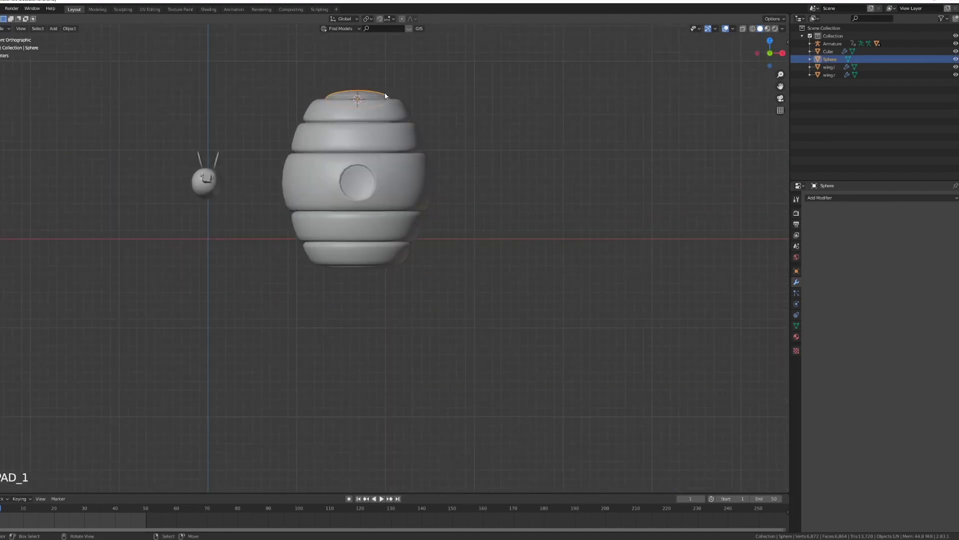
key(shift+d)
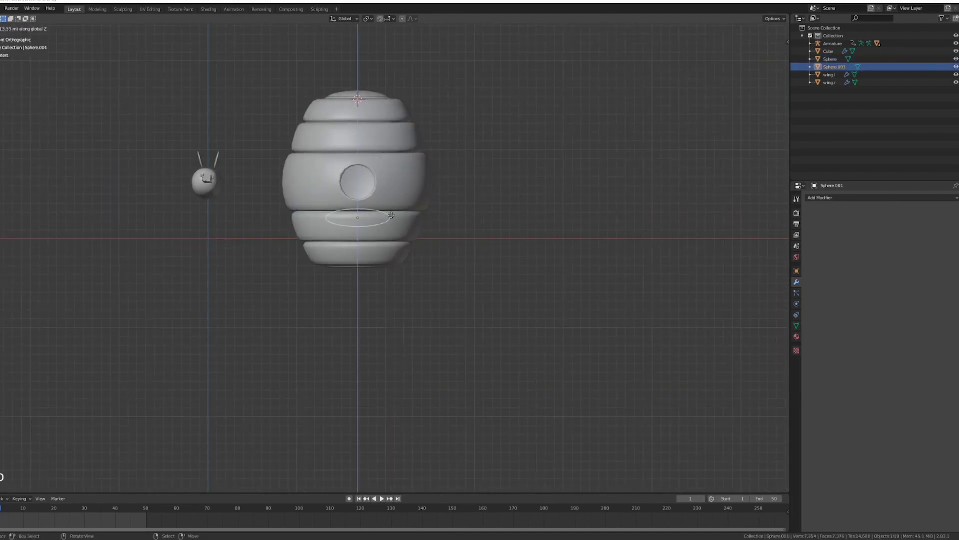
click(383, 245)
middle_drag(383, 245, 483, 153)
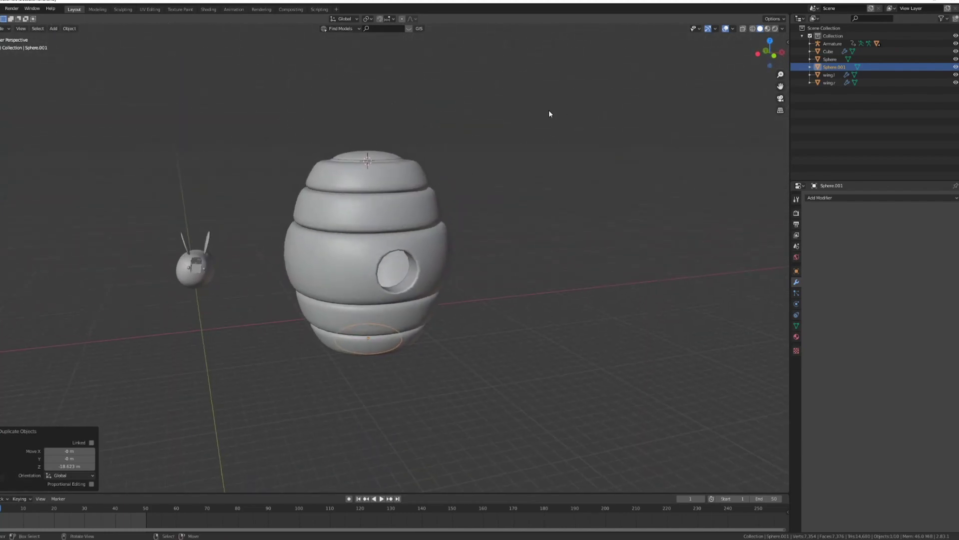
click(426, 191)
Save beetutorial.blend, then add Collision physics to the beehive and remove it again.
scroll(440, 205, down, 3)
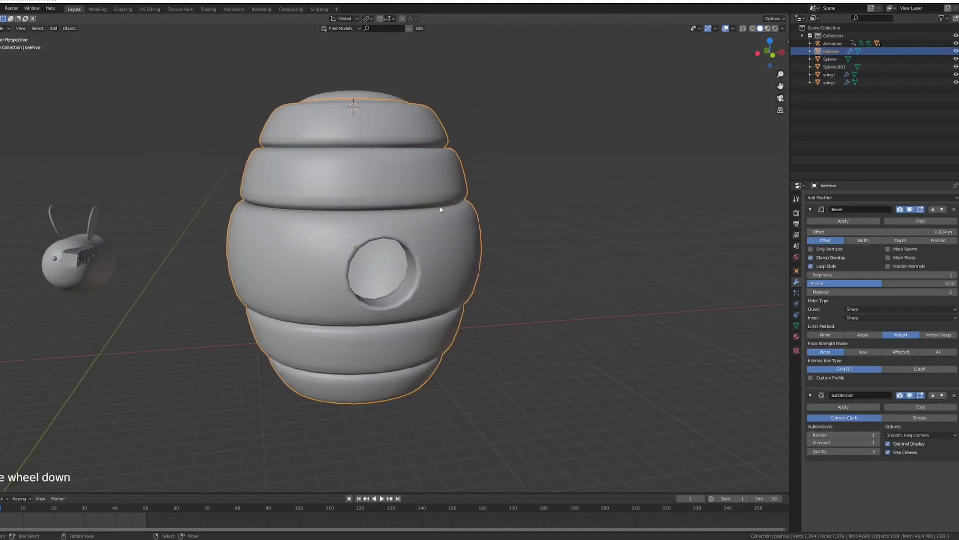
key(ctrl+s)
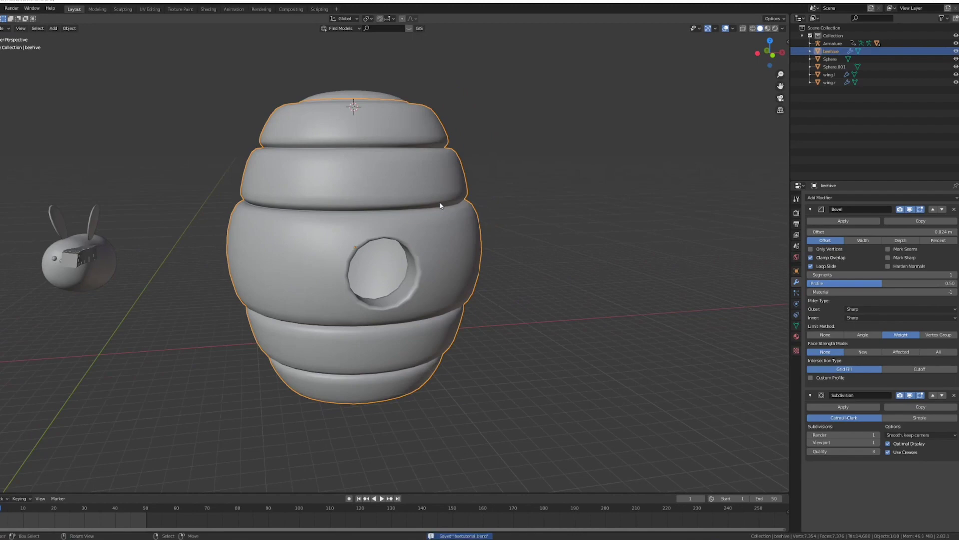
key(KP_1)
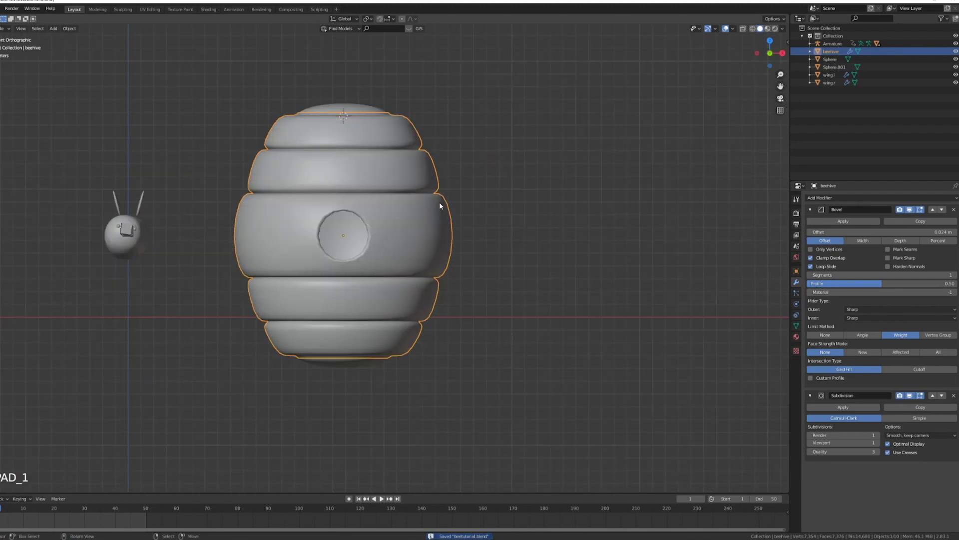
shift+middle_drag(275, 223, 292, 227)
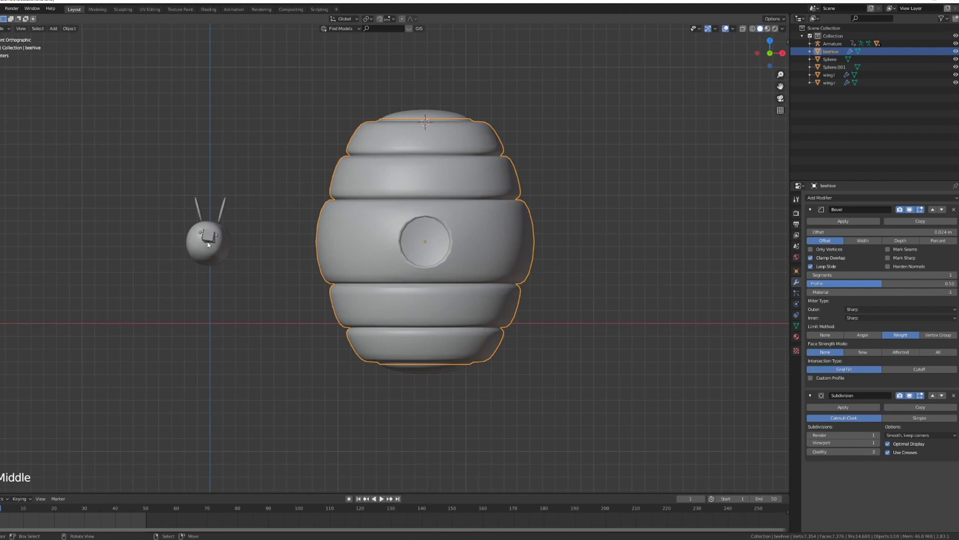
middle_drag(209, 245, 512, 250)
click(797, 303)
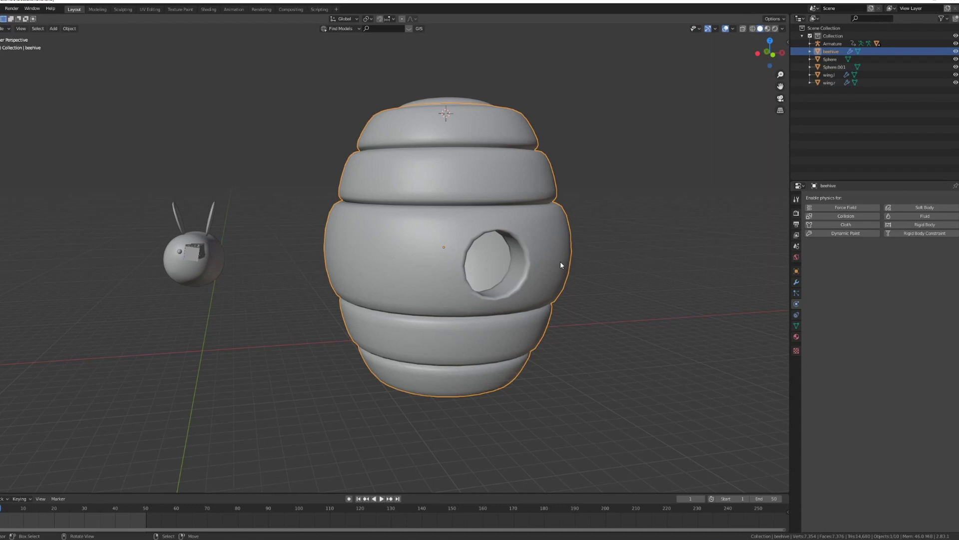
middle_drag(559, 261, 330, 235)
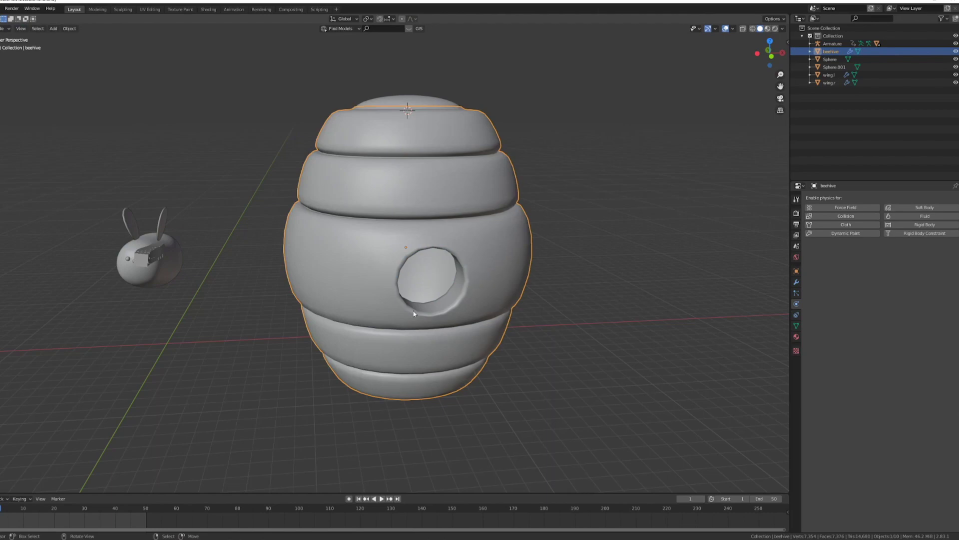
click(846, 216)
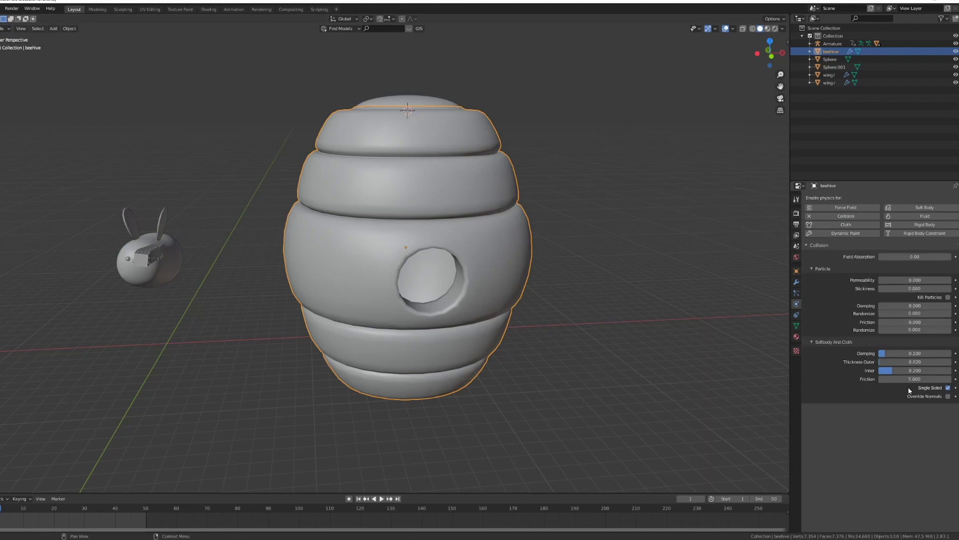
click(845, 217)
Show the bee's particle hair in the viewport, check it from the front, hide it, and select the beehive.
click(165, 273)
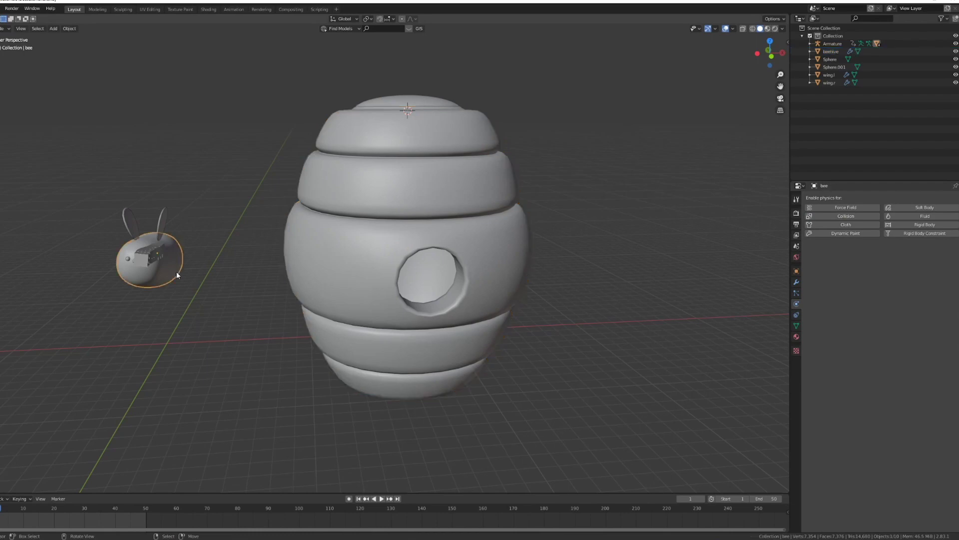
click(796, 293)
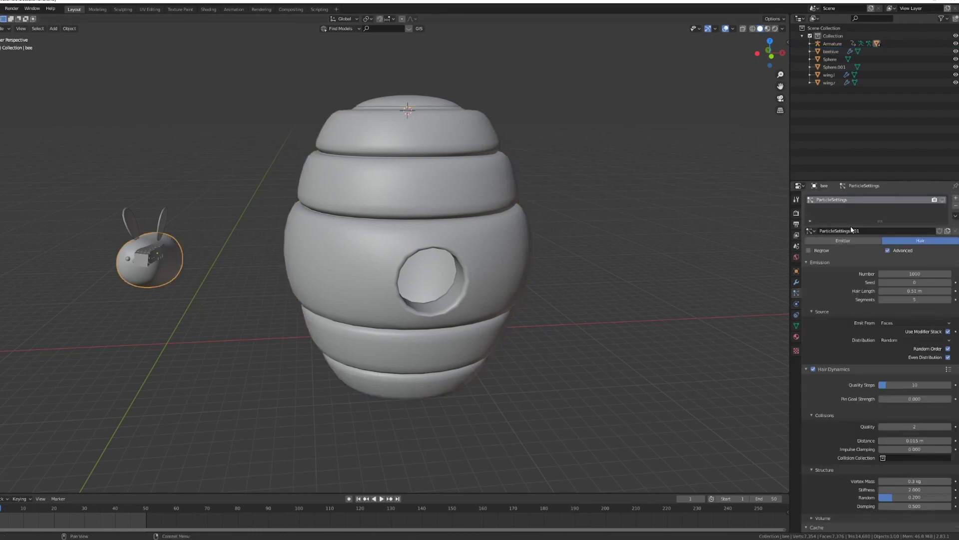
click(942, 200)
middle_drag(248, 304, 224, 279)
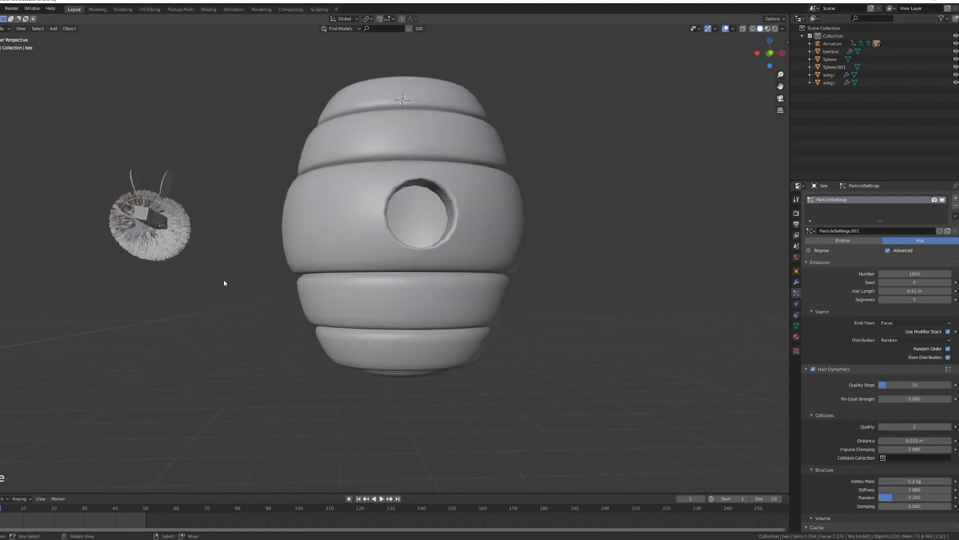
key(KP_1)
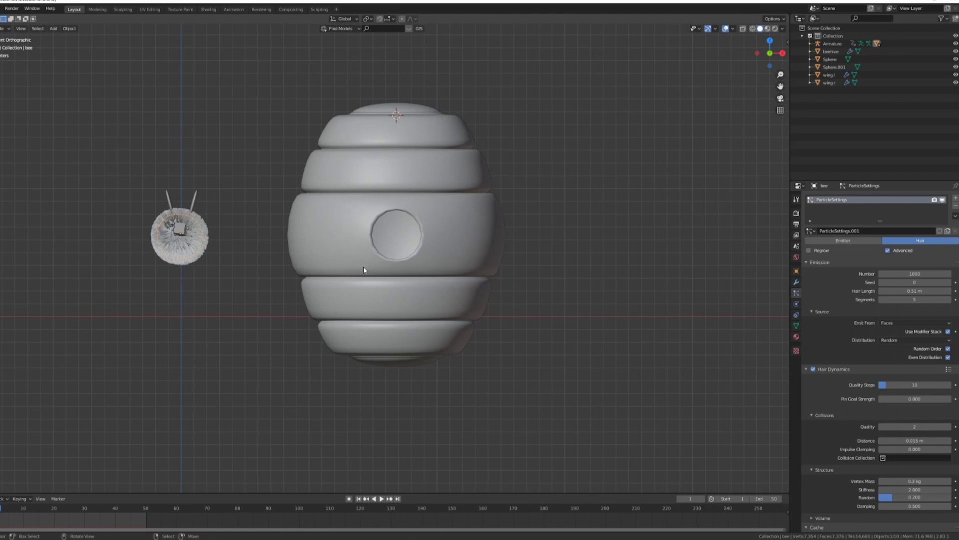
middle_drag(426, 248, 433, 261)
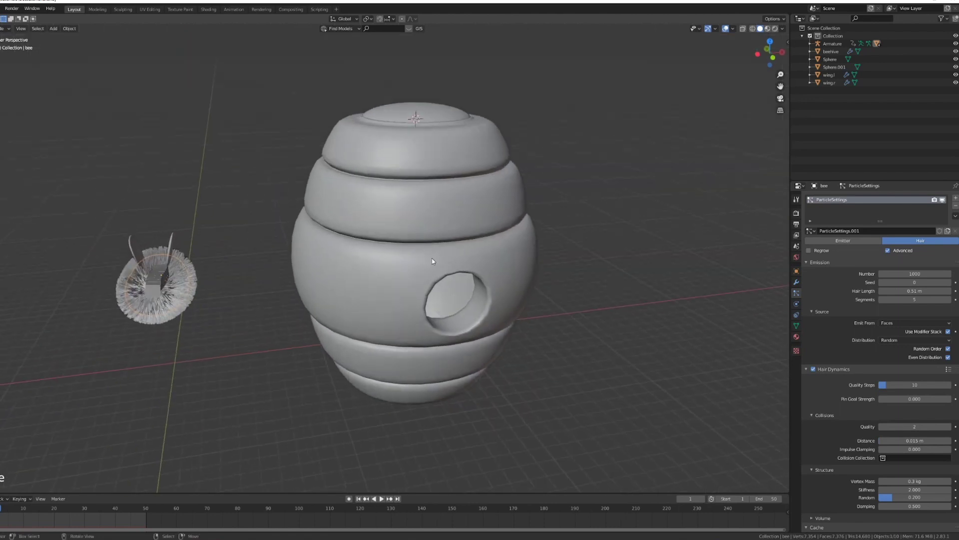
click(942, 200)
click(518, 238)
middle_drag(424, 205, 495, 227)
scroll(495, 227, up, 2)
Enter Edit Mode and select the ring of faces around the entrance hole.
key(Tab)
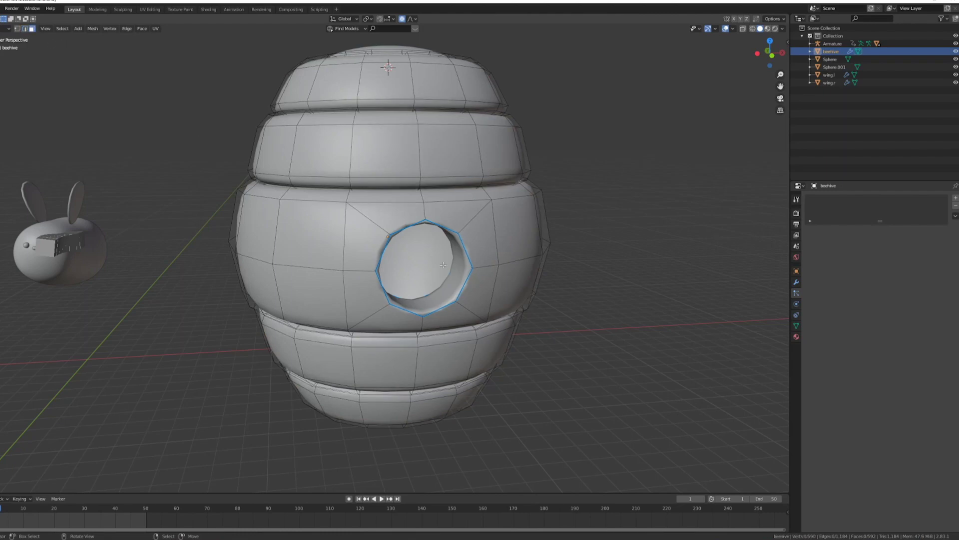
middle_drag(450, 200, 454, 243)
shift+right_click(454, 243)
shift+right_click(385, 250)
shift+right_click(382, 272)
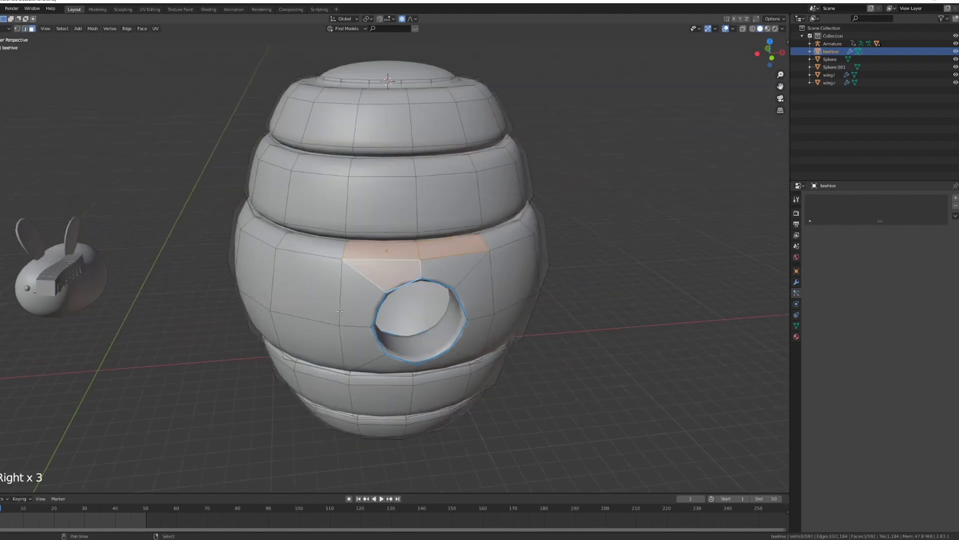
shift+right_click(360, 300)
shift+right_click(450, 270)
shift+right_click(471, 292)
shift+right_click(479, 324)
shift+right_click(453, 361)
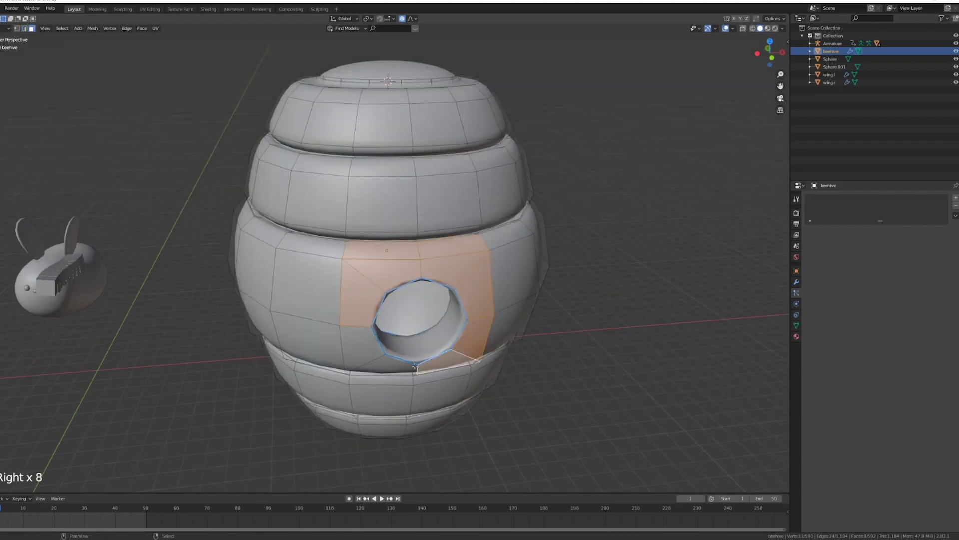
shift+right_click(410, 368)
shift+right_click(360, 350)
middle_drag(473, 343, 553, 257)
shift+right_click(502, 316)
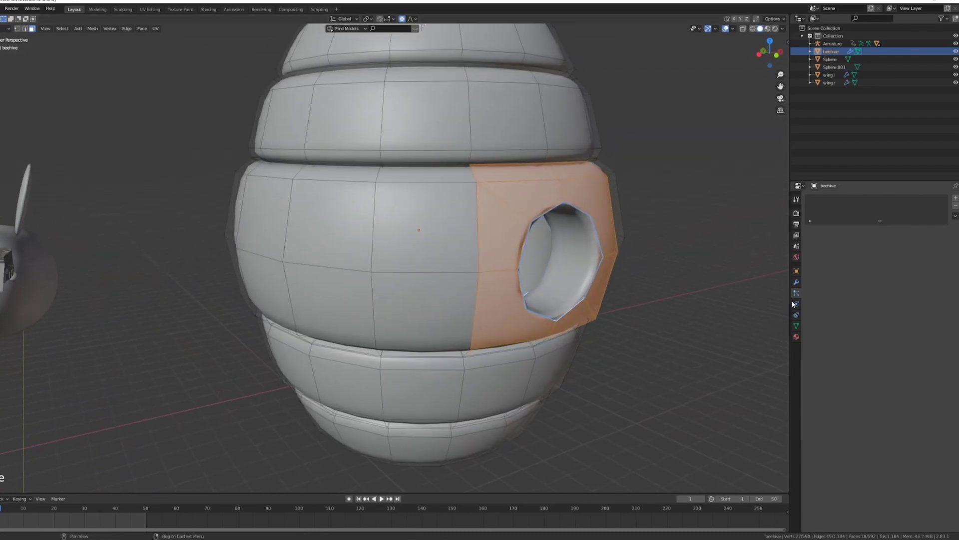
Turn off the Subdivision modifier's edit-cage display and add two faces below the hole.
click(797, 283)
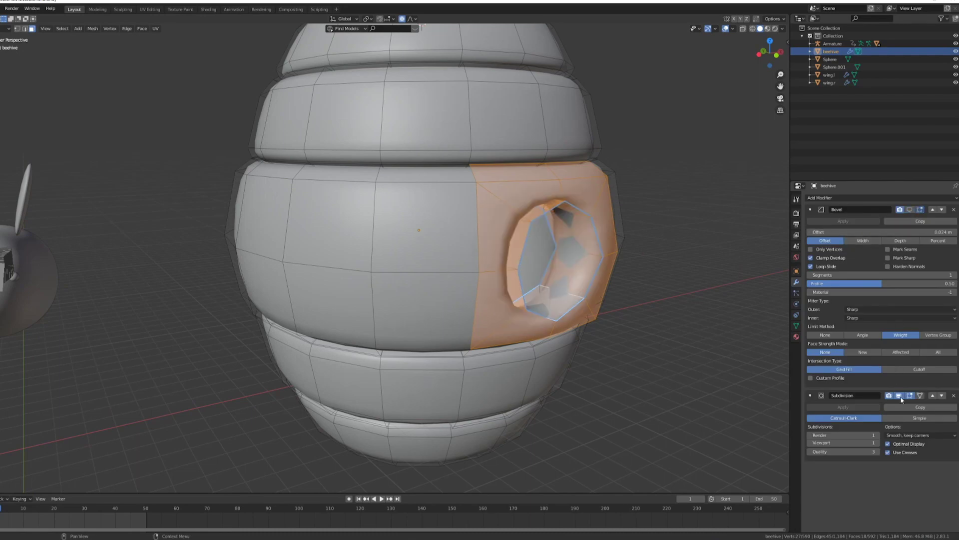
click(899, 396)
middle_drag(424, 220, 426, 179)
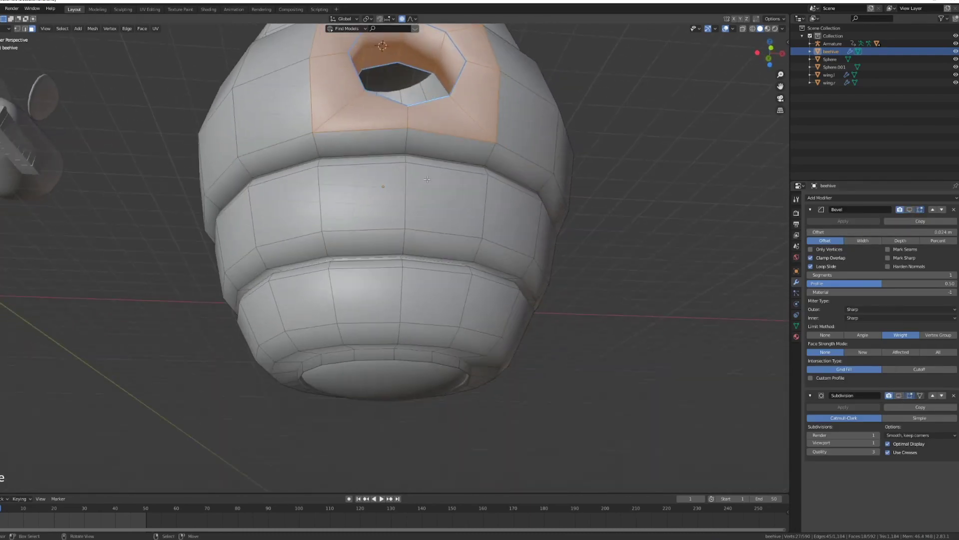
shift+click(448, 150)
shift+click(360, 150)
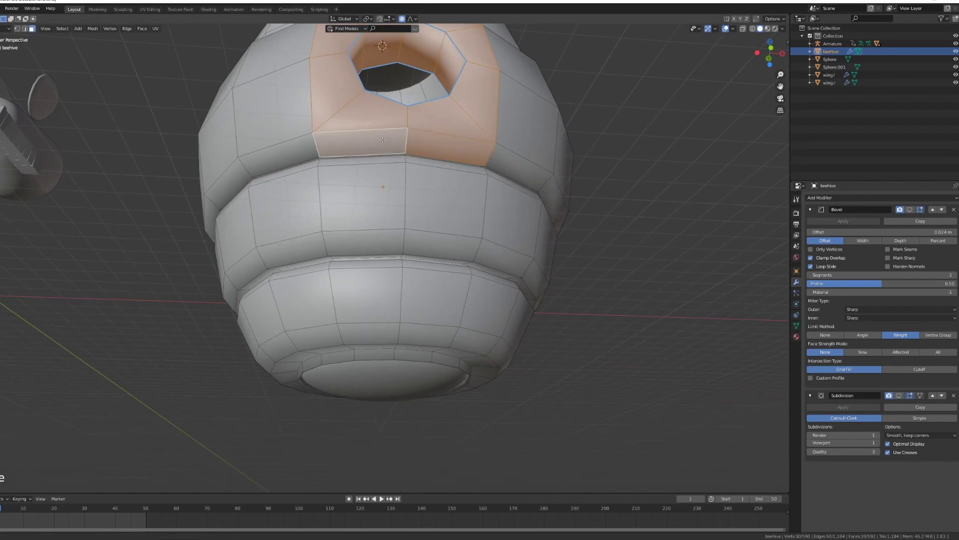
scroll(431, 183, up, 6)
scroll(431, 183, down, 5)
scroll(431, 183, up, 5)
middle_drag(431, 183, 490, 364)
scroll(476, 267, up, 5)
scroll(474, 349, down, 2)
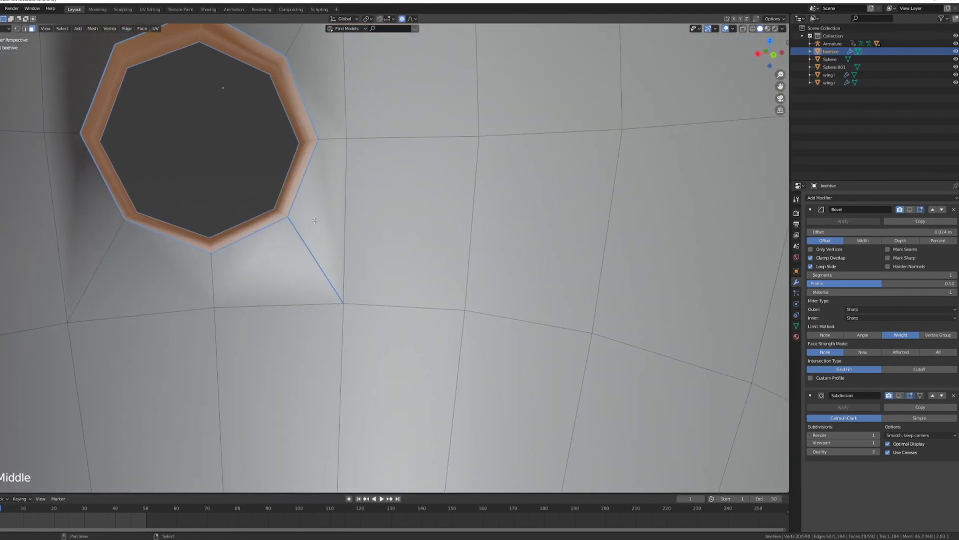
Add more faces below, left and upper-left of the hole to the selection.
shift+right_click(320, 219)
shift+right_click(277, 253)
shift+right_click(145, 285)
shift+right_click(100, 235)
shift+middle_drag(100, 235, 232, 330)
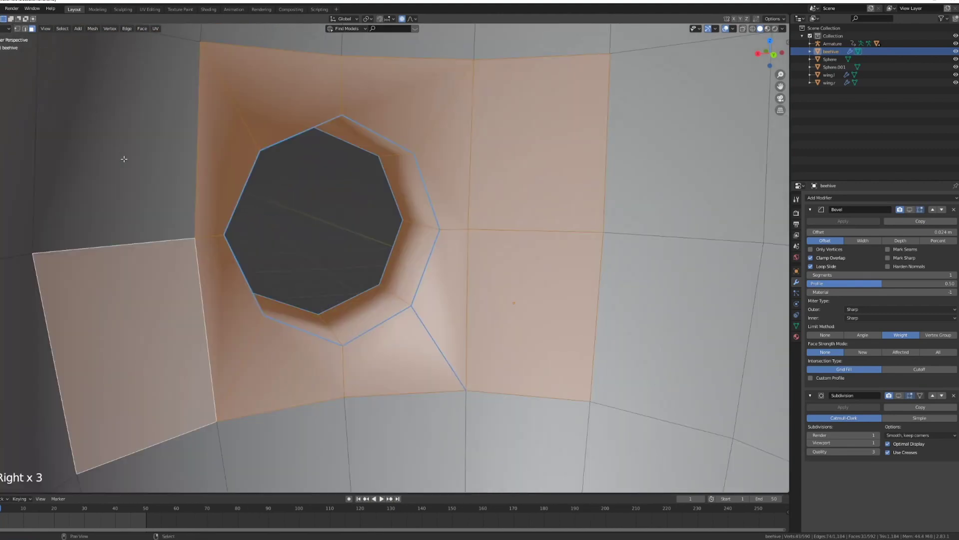
shift+right_click(123, 157)
scroll(251, 281, down, 4)
scroll(251, 280, up, 3)
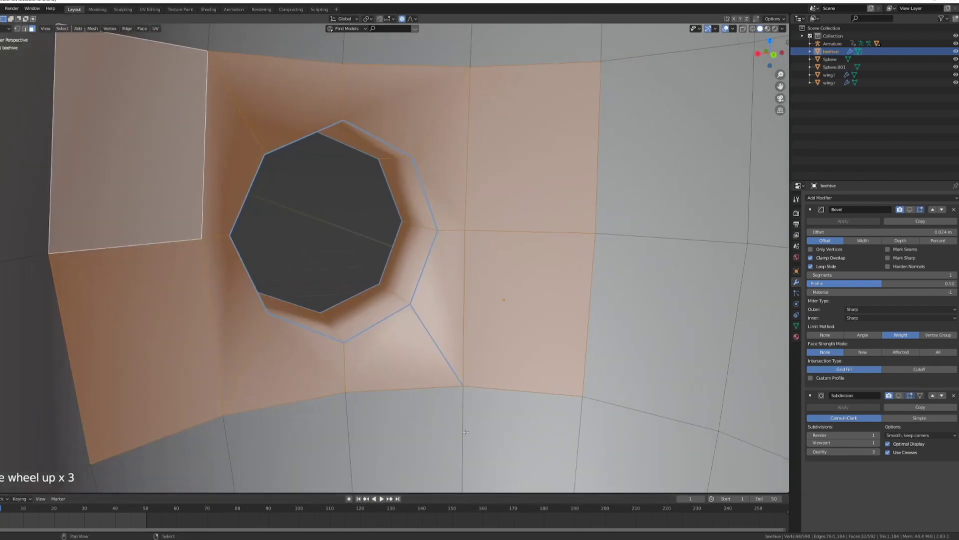
shift+right_click(522, 440)
shift+right_click(363, 431)
shift+right_click(280, 440)
mouse_move(280, 440)
middle_down()
mouse_move(407, 220)
mouse_move(370, 246)
mouse_move(300, 225)
mouse_move(396, 209)
mouse_move(379, 123)
middle_up()
In wireframe, circle-deselect the extra upper, lower and right faces, then return to solid shading.
key(shift+z)
scroll(408, 220, up, 3)
key(c)
middle_drag(509, 106, 365, 96)
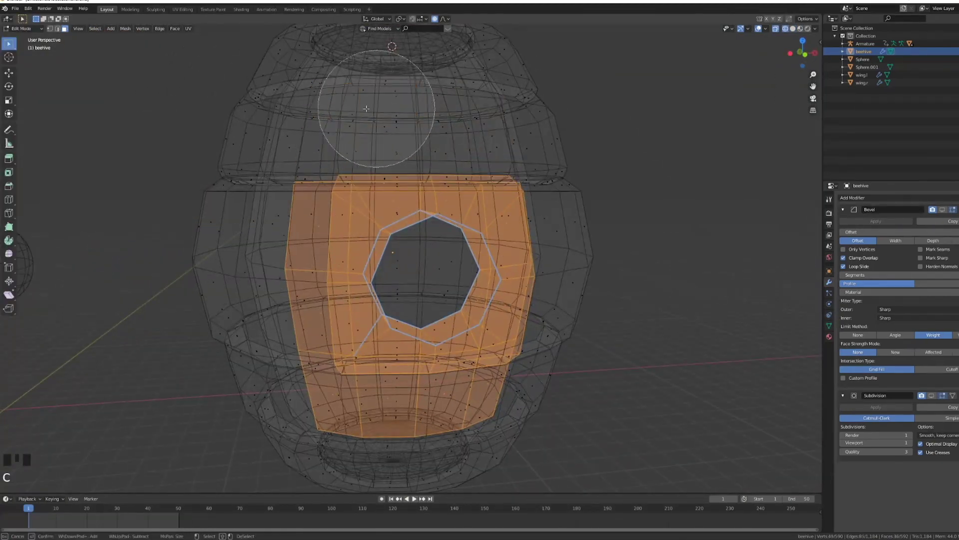
key(Escape)
mouse_move(306, 210)
shift+middle_down()
mouse_move(303, 177)
mouse_move(278, 155)
mouse_move(268, 349)
mouse_move(295, 346)
mouse_move(401, 382)
mouse_move(484, 342)
mouse_move(439, 343)
mouse_move(552, 351)
mouse_move(553, 139)
mouse_move(479, 160)
mouse_move(408, 160)
mouse_move(507, 182)
shift+middle_up()
key(c)
key(Escape)
key(c)
key(Escape)
key(c)
key(Escape)
key(shift+z)
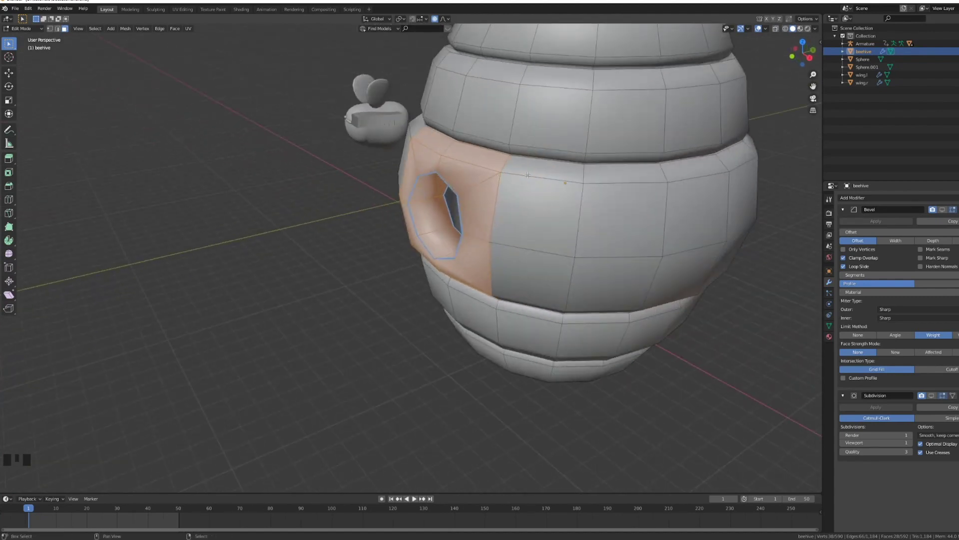
Duplicate the faces around the hole in place and separate them into a new object, beehive.001.
key(shift+d)
right_click(621, 133)
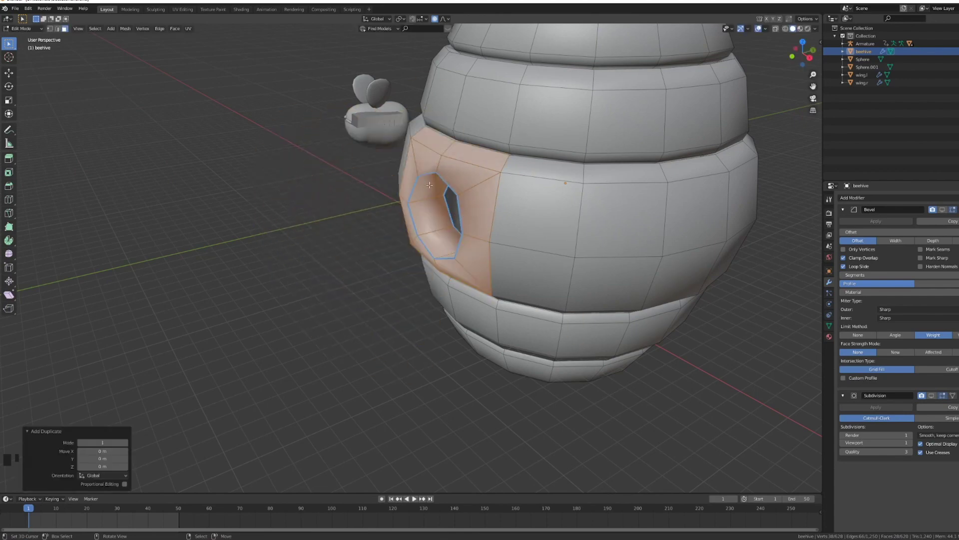
key(p)
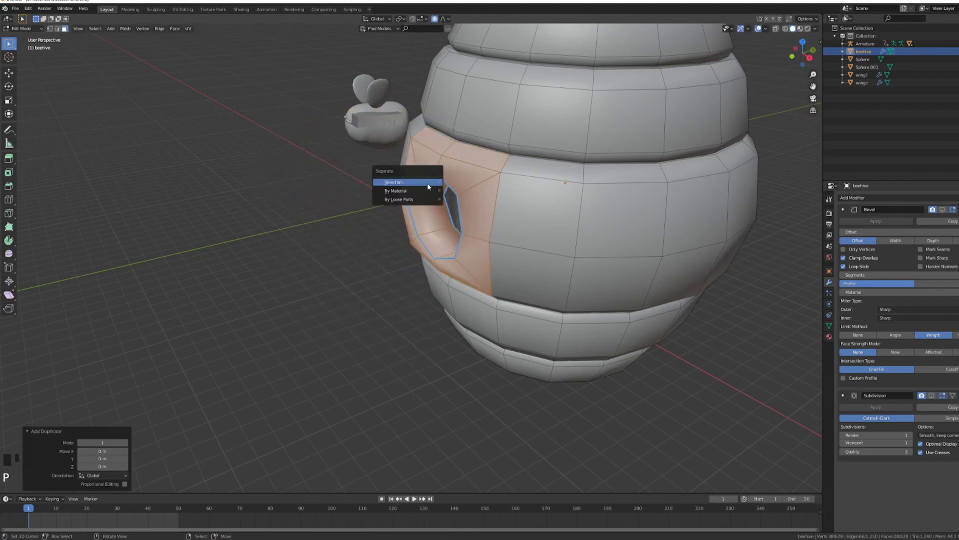
click(427, 182)
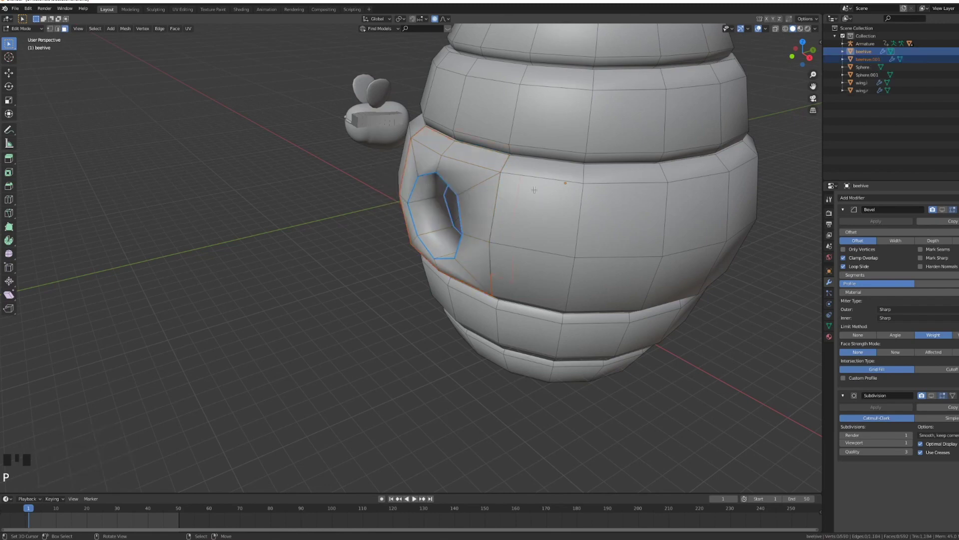
Move beehive.001 10 m along Y and put it into Edit Mode.
key(Tab)
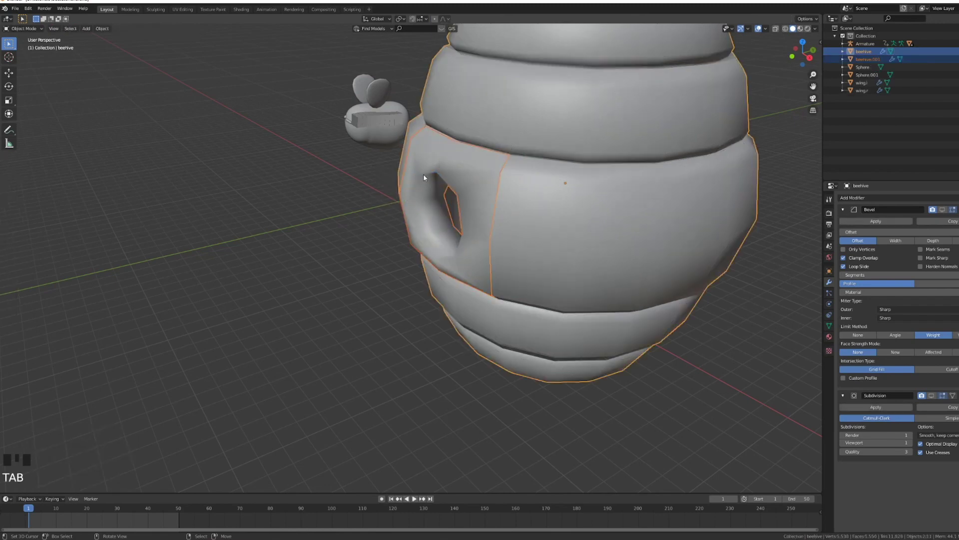
right_click(451, 170)
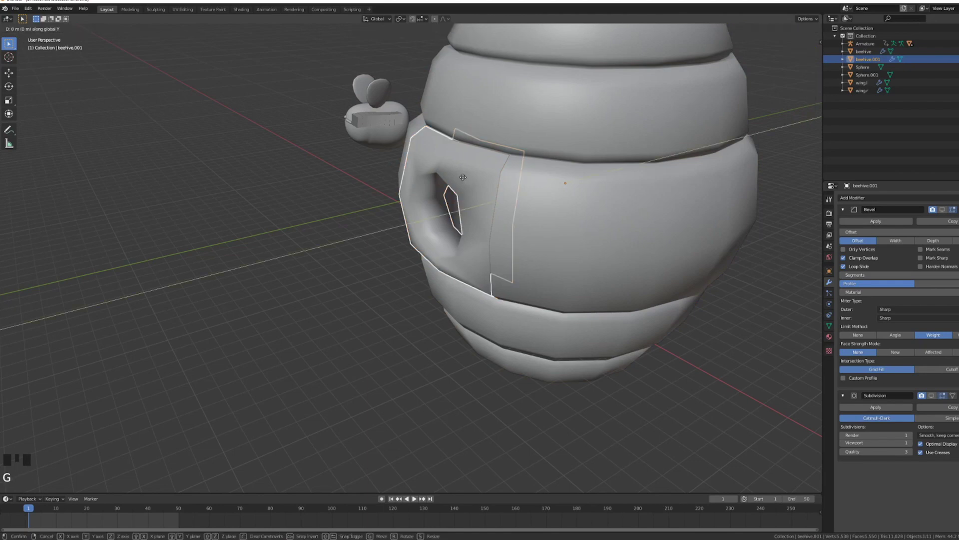
key(g)
click(325, 250)
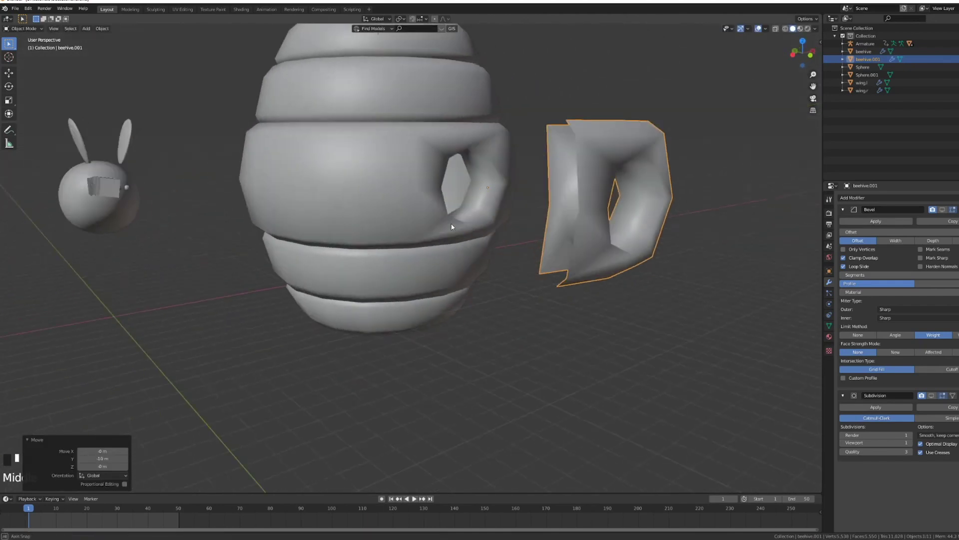
middle_drag(452, 226, 380, 170)
key(Tab)
In edge select mode, bridge the top edge loops of beehive.001 with Bridge Edge Loops.
scroll(411, 187, up, 3)
right_click(411, 187)
click(59, 29)
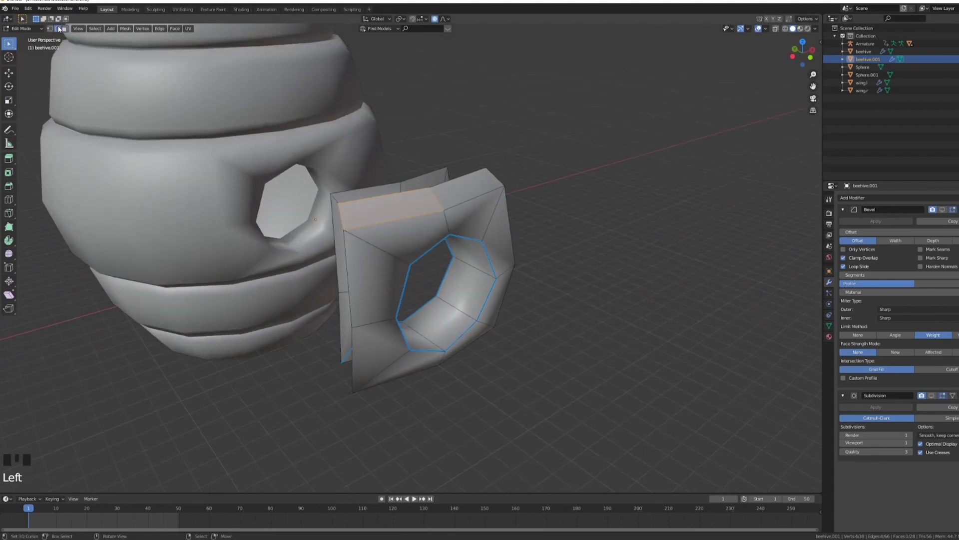
right_click(385, 196)
shift+right_click(419, 185)
shift+right_click(376, 185)
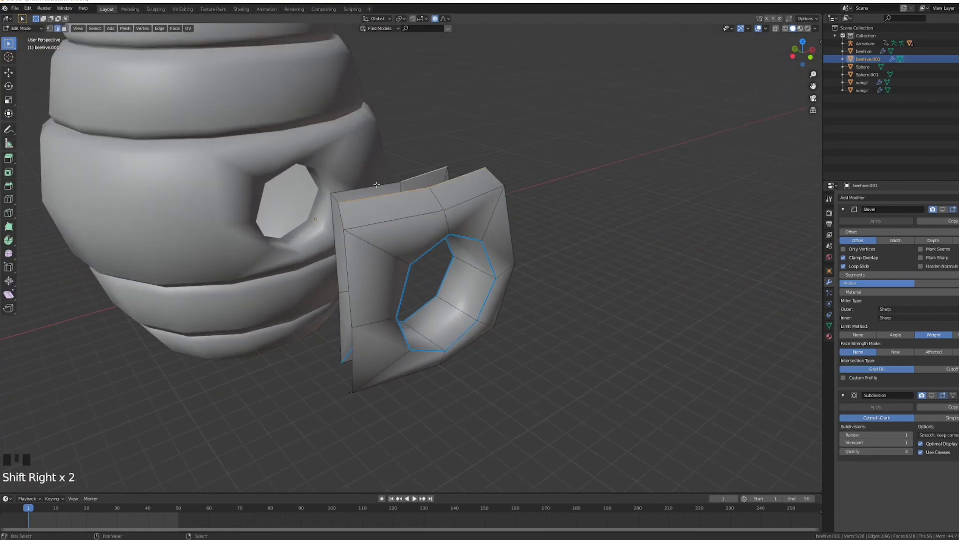
shift+right_click(335, 187)
key(space)
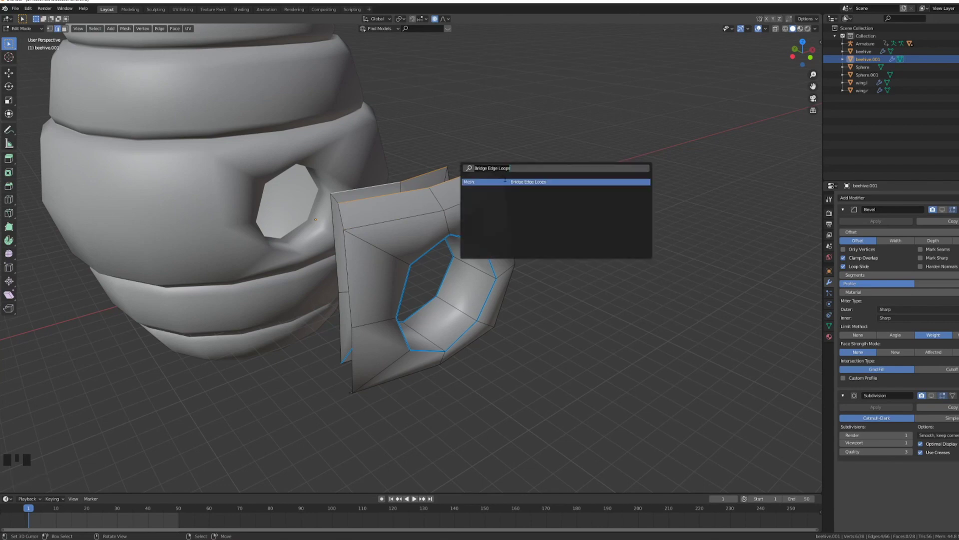
key(Return)
middle_drag(476, 182, 345, 212)
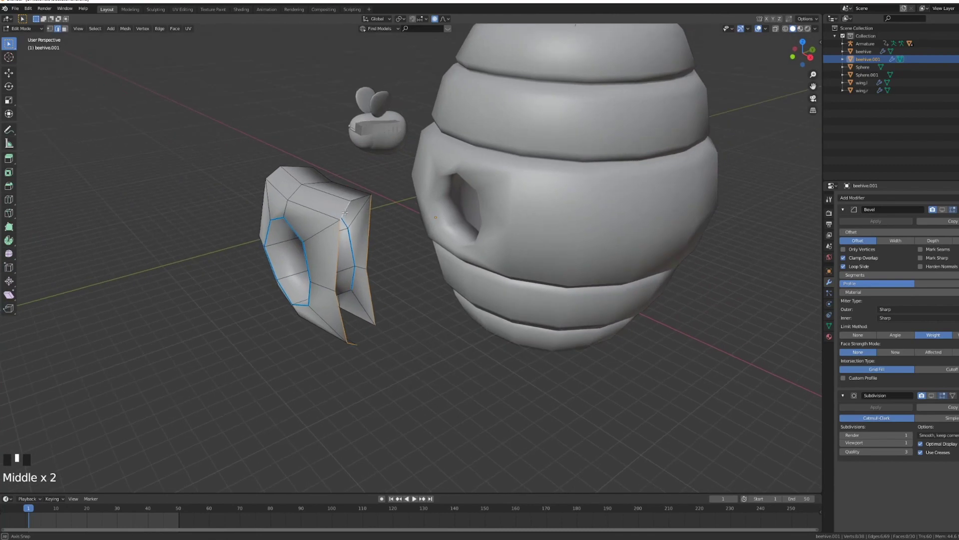
key(space)
key(Return)
Bridge the left and middle seam edges to fill the side gap.
mouse_move(415, 225)
middle_down()
mouse_move(414, 245)
mouse_move(537, 211)
mouse_move(400, 223)
middle_up()
right_click(400, 223)
shift+right_click(375, 252)
shift+right_click(381, 338)
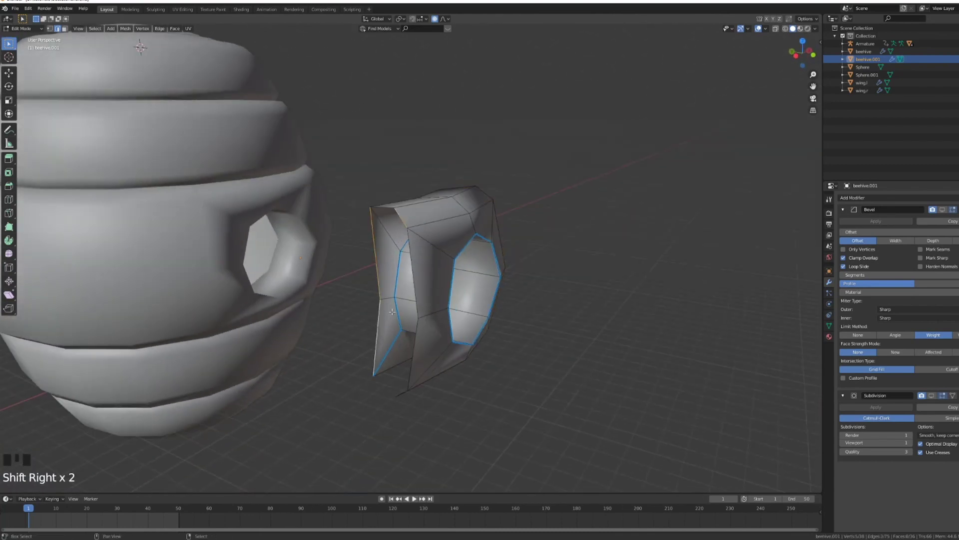
shift+right_click(414, 275)
shift+right_click(414, 343)
shift+middle_drag(413, 342, 415, 322)
shift+right_click(416, 320)
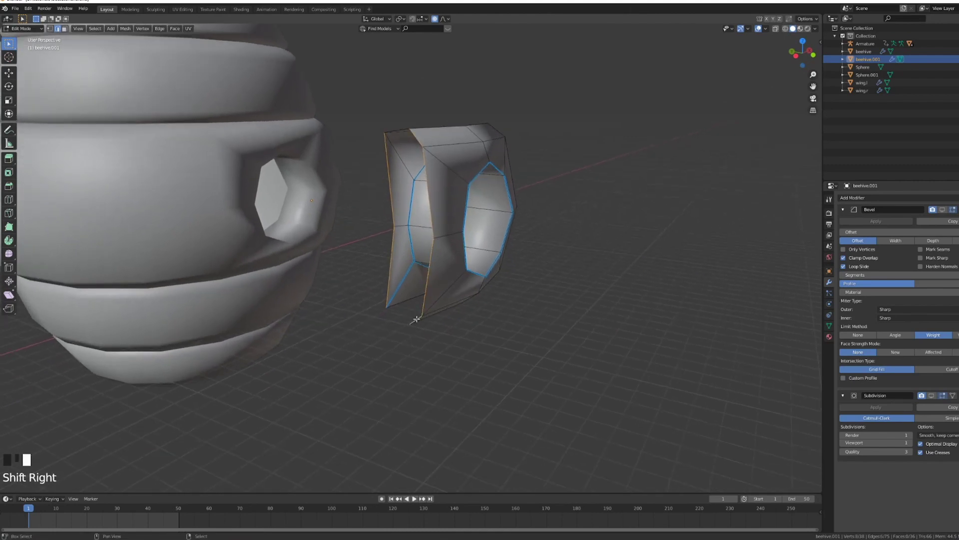
key(space)
key(Return)
Bridge the rim and seam edges to close the bottom, then return to Object Mode.
middle_drag(415, 322, 393, 226)
shift+right_click(393, 225)
shift+right_click(393, 225)
shift+right_click(357, 194)
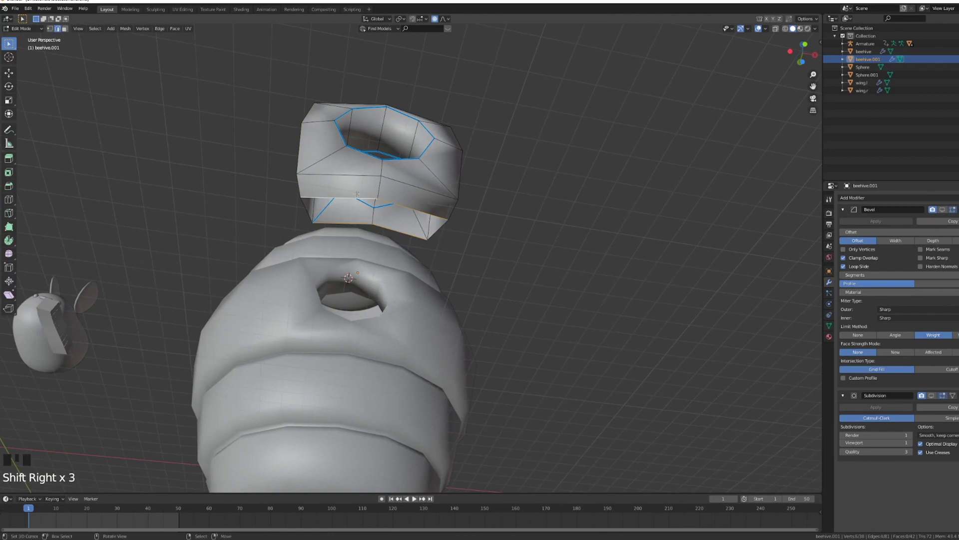
key(space)
key(Return)
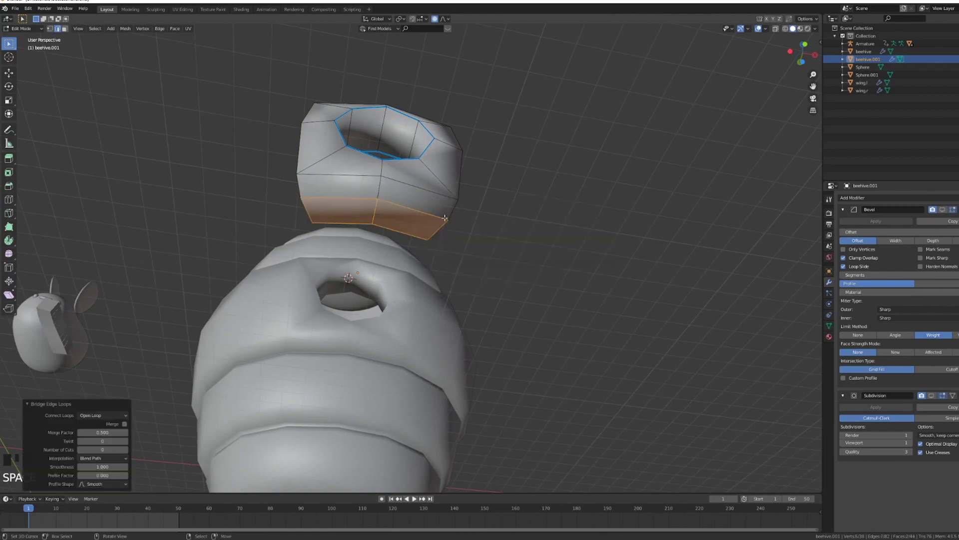
middle_drag(419, 205, 505, 182)
key(Tab)
key(Tab)
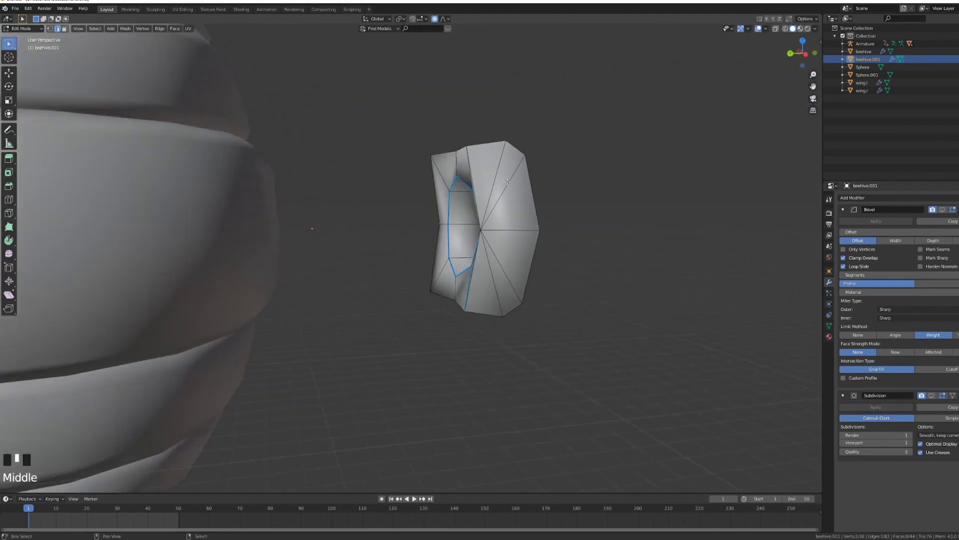
Dissolve the stray edge and the diagonal edge on the ring piece.
shift+right_click(508, 182)
key(x)
click(487, 235)
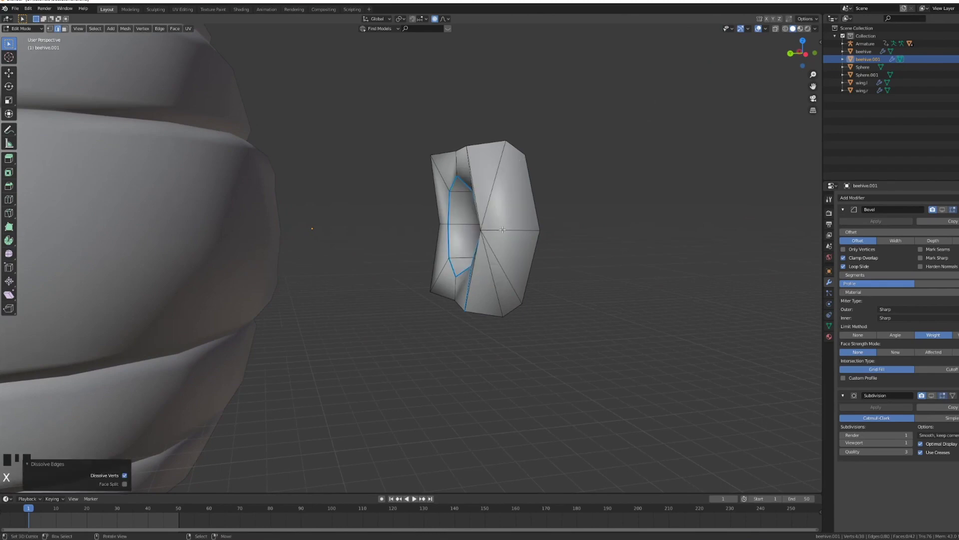
middle_drag(487, 235, 350, 260)
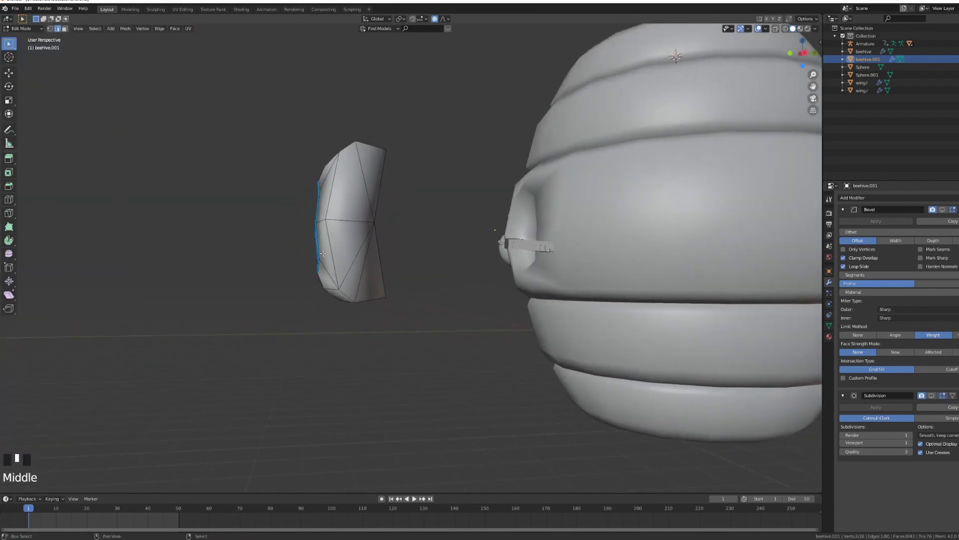
shift+right_click(349, 260)
key(x)
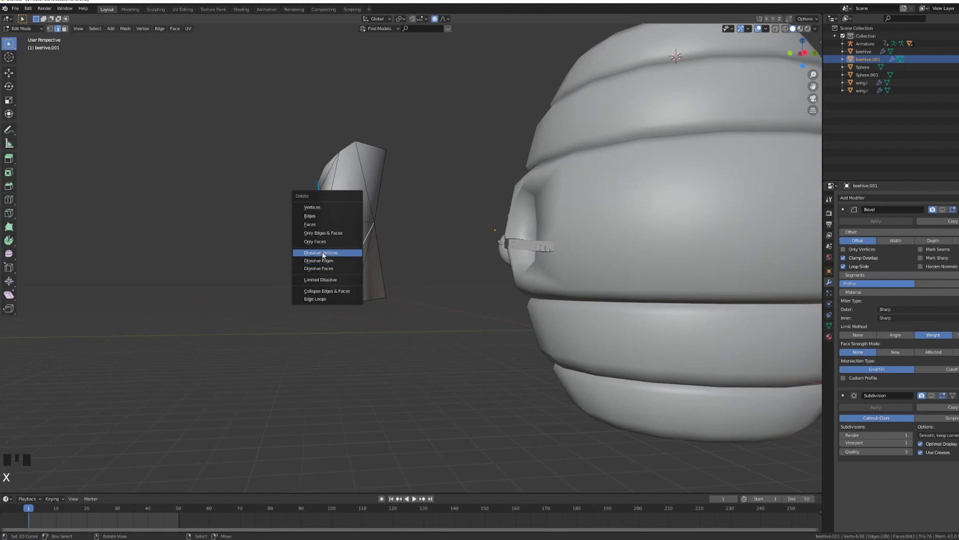
click(330, 259)
middle_drag(331, 260, 302, 265)
Toggle the Subdivision display on the ring in the properties panel.
click(943, 210)
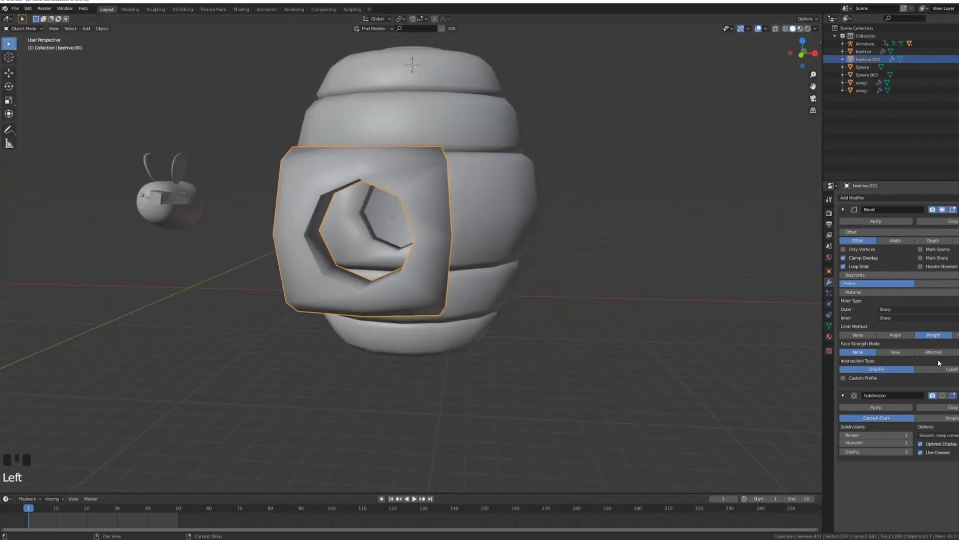
click(943, 396)
mouse_move(600, 259)
middle_down()
mouse_move(528, 251)
mouse_move(628, 252)
mouse_move(594, 243)
mouse_move(490, 258)
middle_up()
Inspect a ring edge's Bevel Weight in the Item sidebar.
key(Tab)
right_click(480, 259)
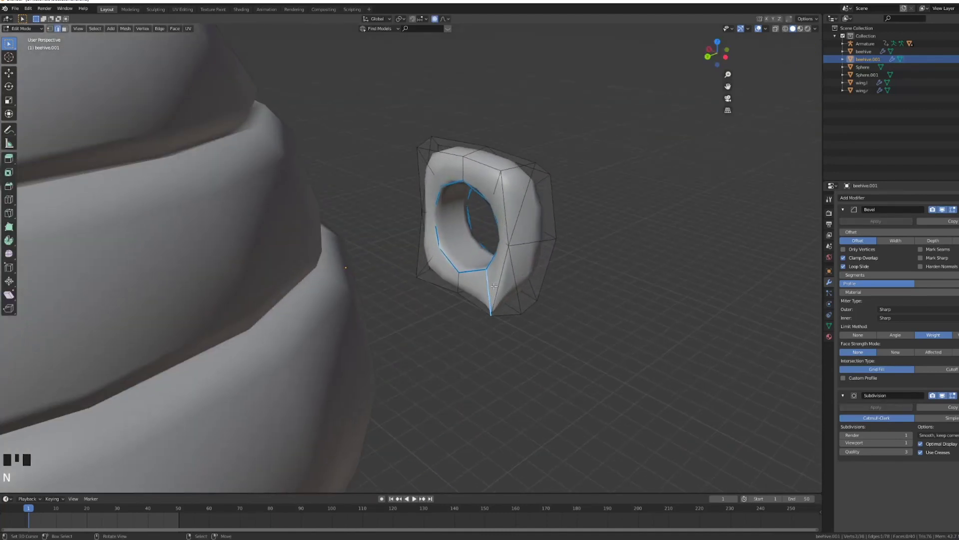
key(n)
drag(775, 116, 799, 116)
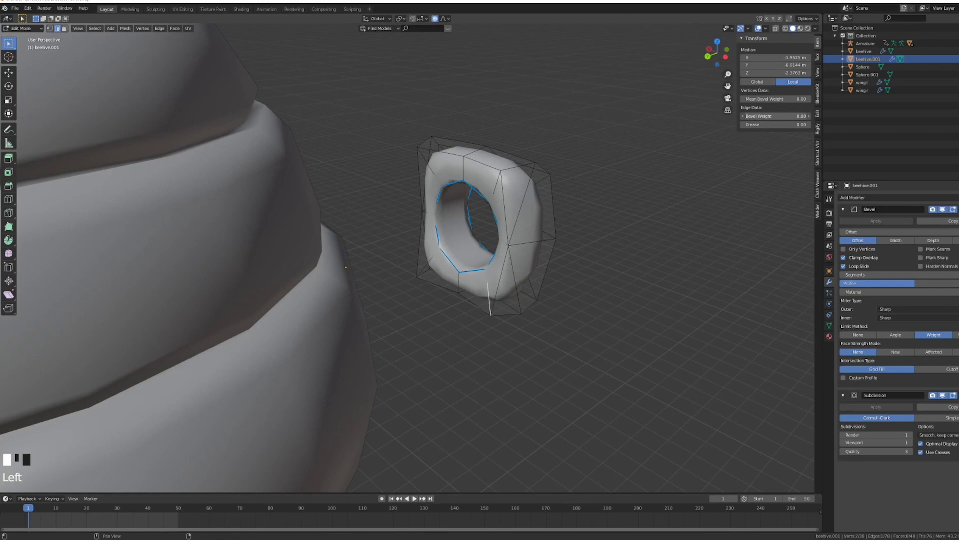
middle_drag(390, 232, 450, 219)
key(Tab)
Check the Bevel Weight of an edge on the beehive's entrance hole rim.
right_click(423, 220)
scroll(449, 220, up, 3)
scroll(458, 230, down, 2)
scroll(459, 230, up, 1)
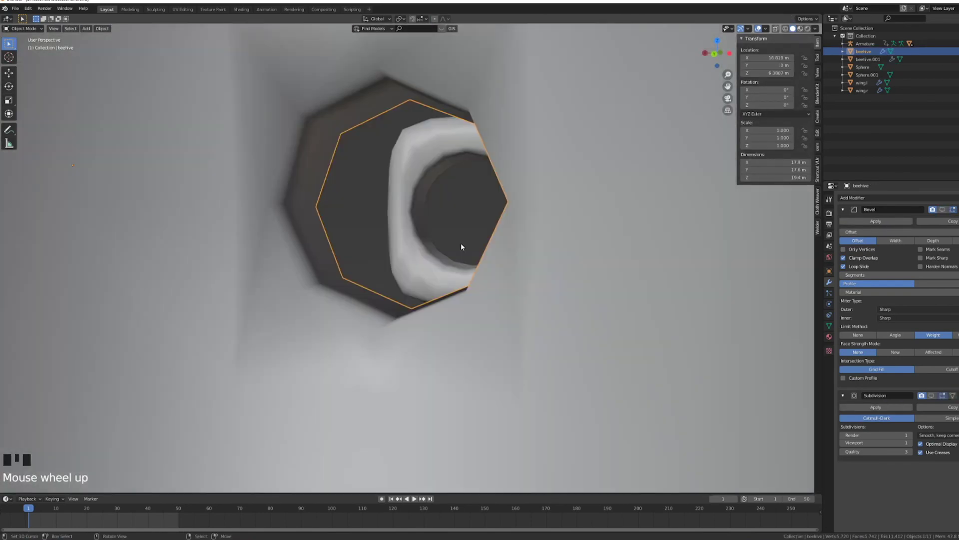
key(Tab)
right_click(441, 299)
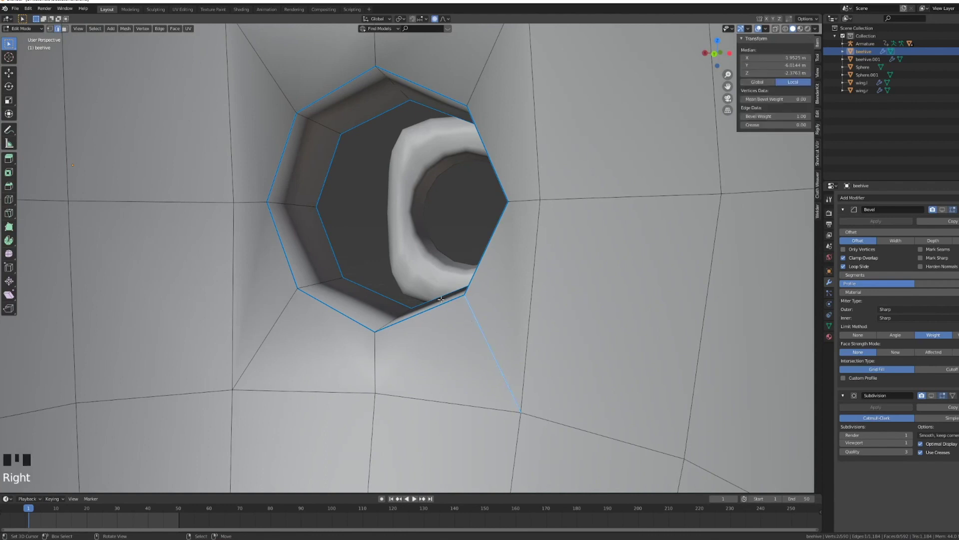
click(746, 134)
key(Tab)
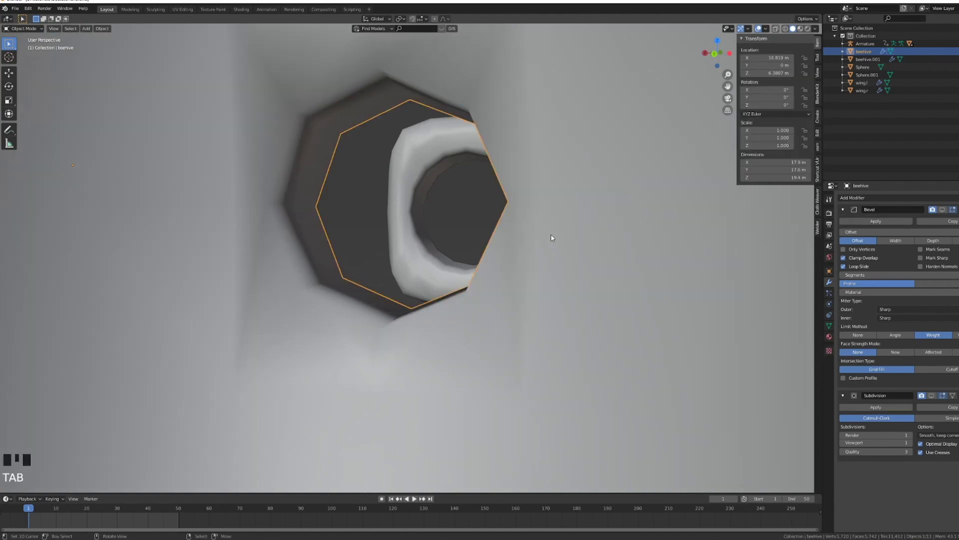
Select the ring piece again and enter its Edit Mode.
middle_drag(747, 134, 435, 244)
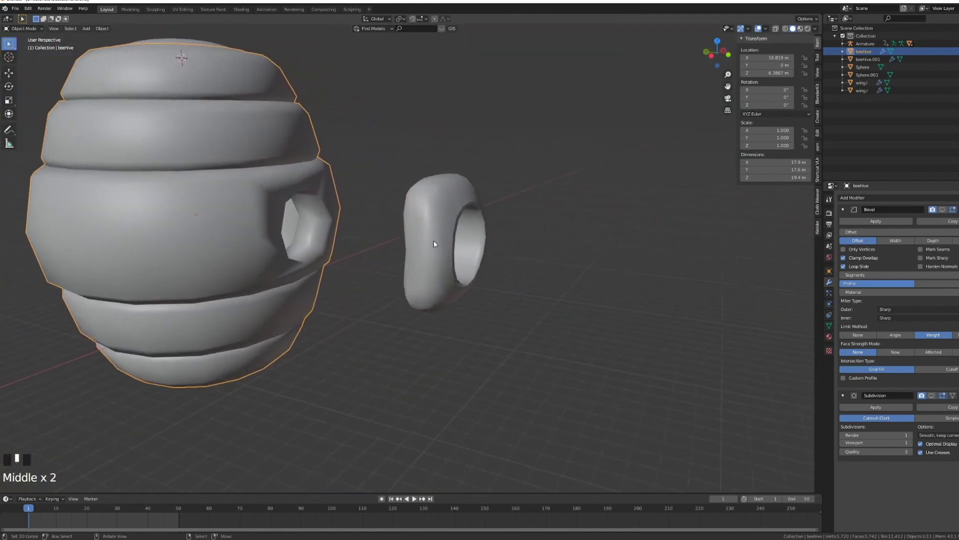
middle_drag(503, 238, 504, 221)
click(495, 225)
key(Tab)
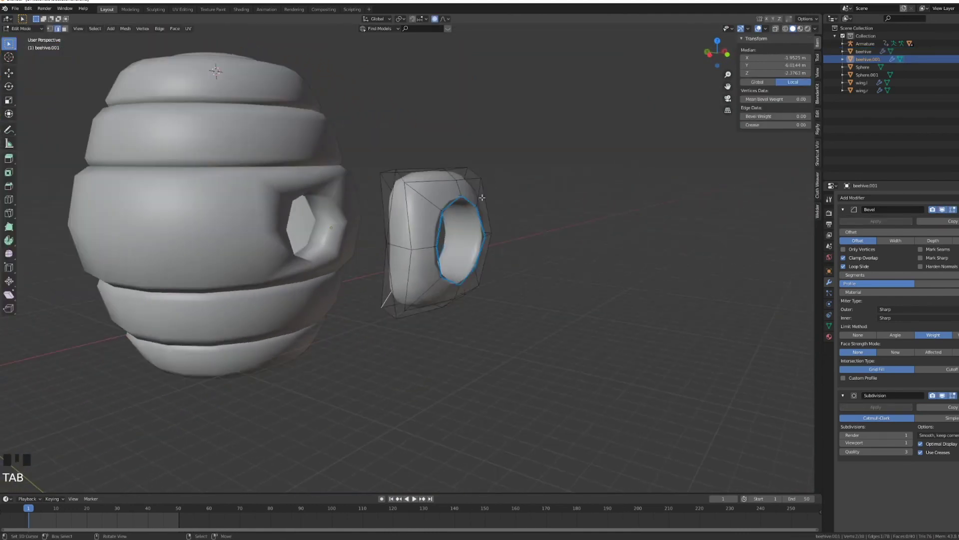
Select all of the ring's geometry and recalculate its normals outside.
key(a)
key(a)
middle_drag(454, 204, 496, 224)
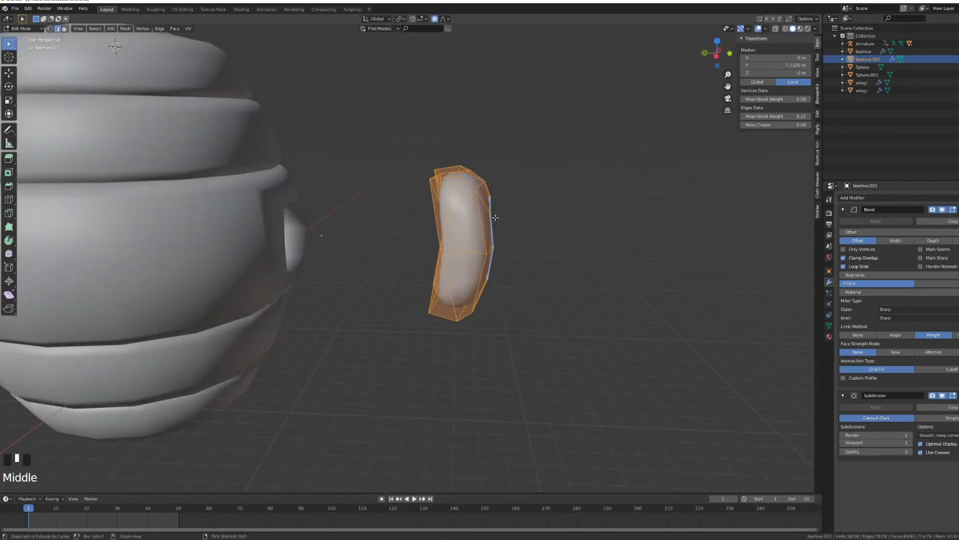
key(ctrl+n)
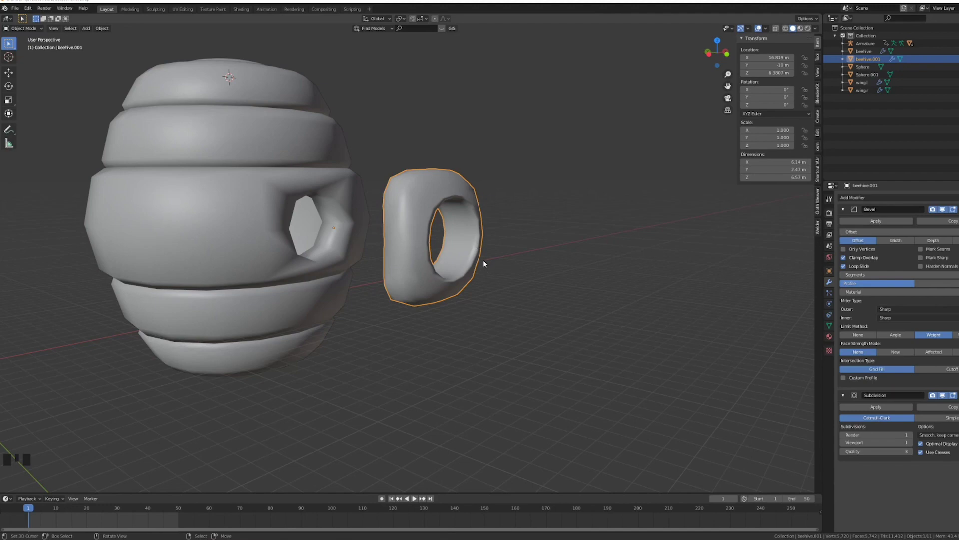
middle_drag(484, 260, 496, 262)
Apply the ring's scale and set its origin to geometry.
key(ctrl+a)
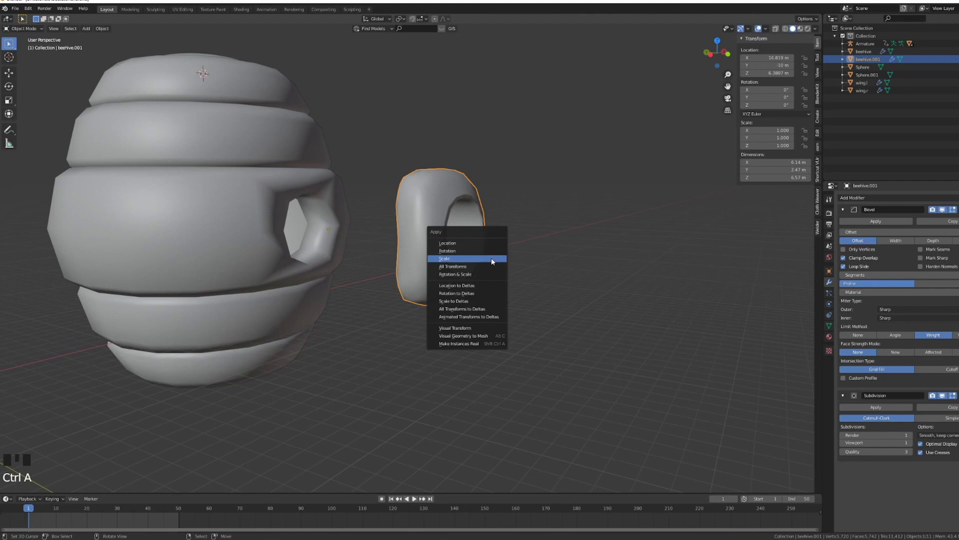
click(492, 260)
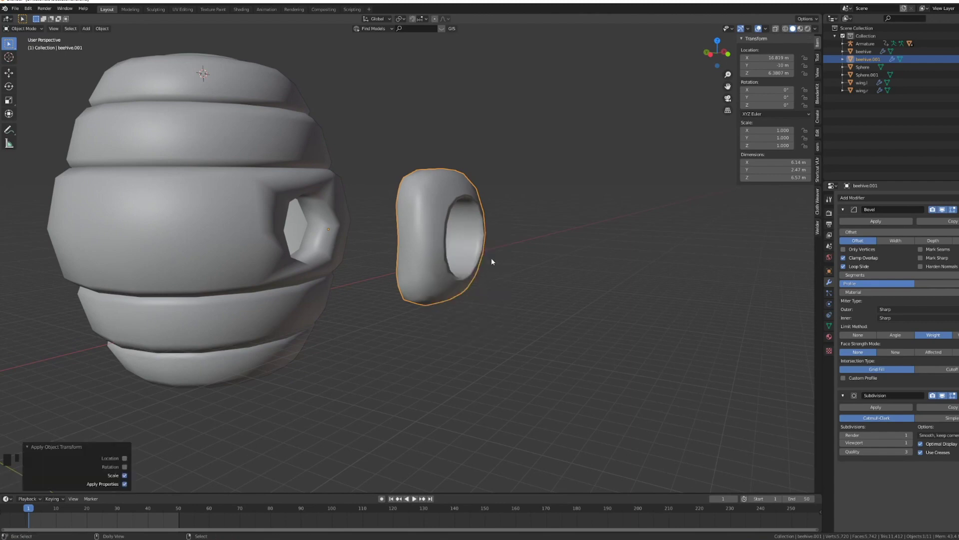
key(ctrl+shift+alt+c)
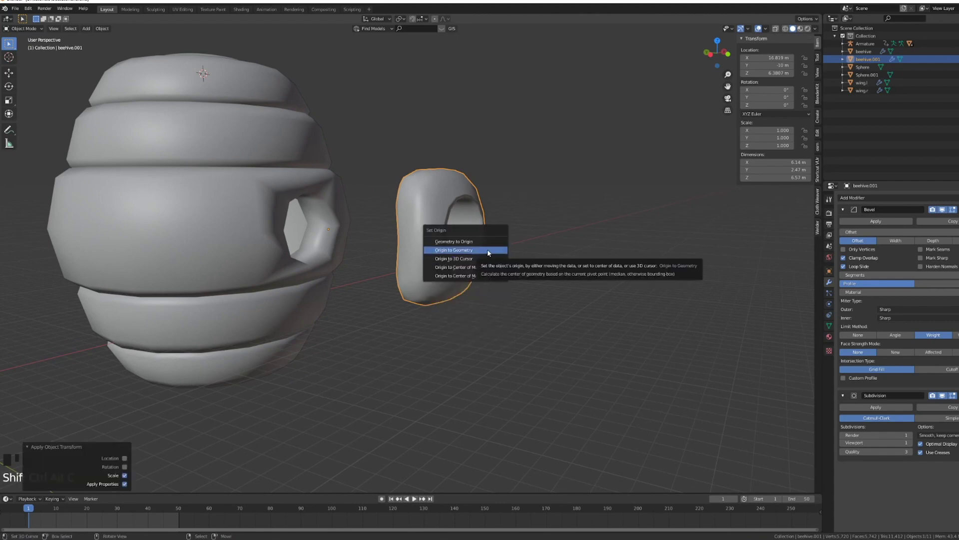
click(488, 250)
middle_drag(488, 252, 397, 232)
right_click(393, 210)
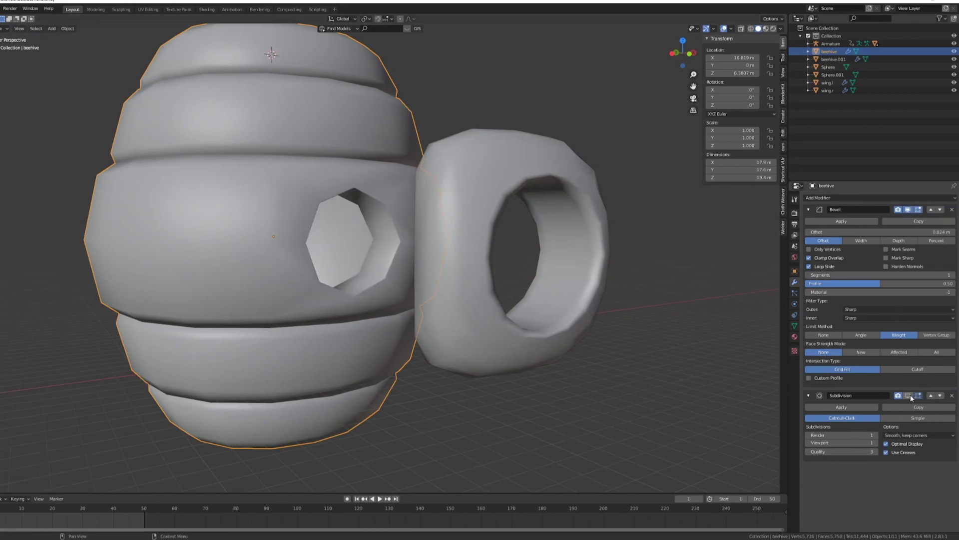
Set the ring's Viewport Display to Display As: Wire.
scroll(358, 336, down, 3)
middle_drag(358, 336, 428, 275)
right_click(460, 343)
middle_drag(460, 342, 550, 238)
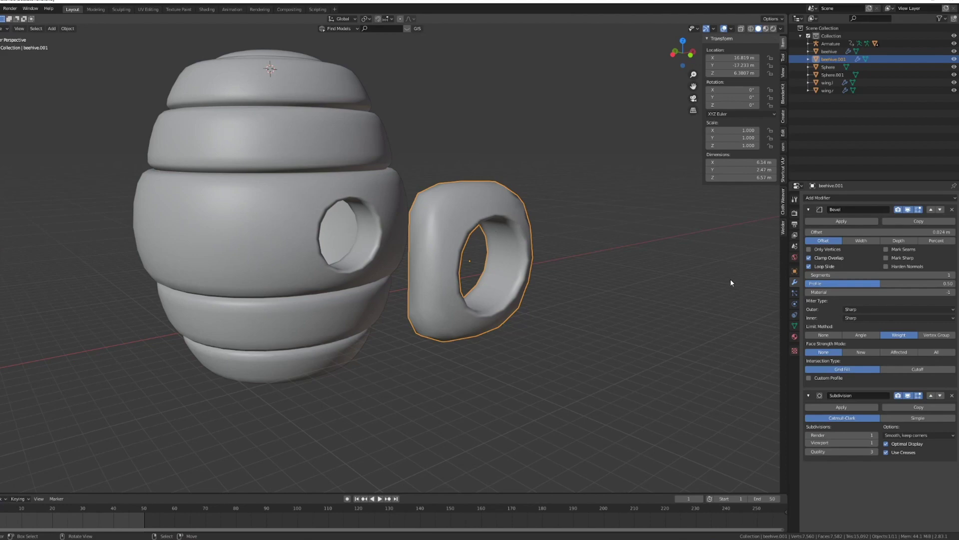
click(793, 273)
click(818, 365)
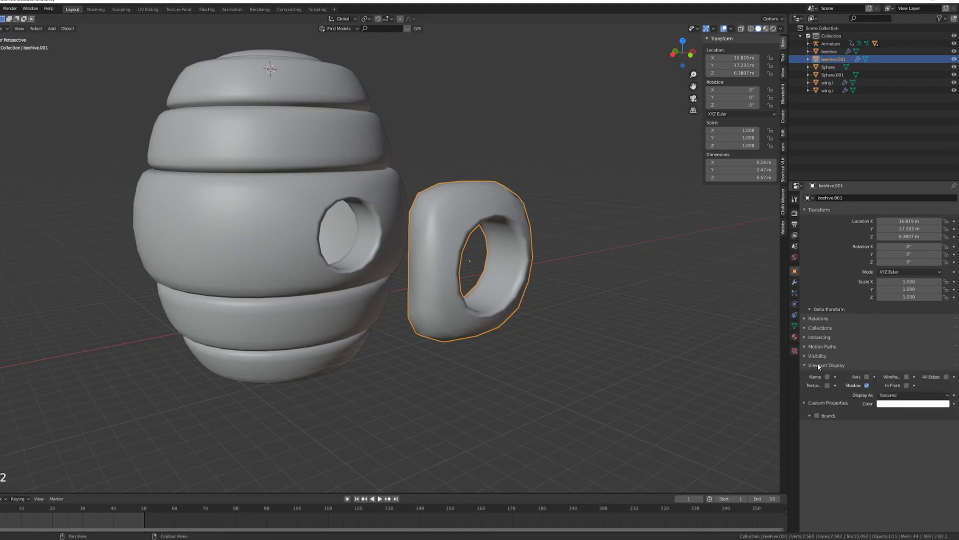
click(886, 398)
click(892, 429)
Move the ring 10 m along Y into the entrance hole and frame it.
mouse_move(544, 256)
middle_down()
mouse_move(420, 246)
mouse_move(573, 248)
mouse_move(517, 251)
mouse_move(555, 255)
middle_up()
key(n)
key(g)
key(y)
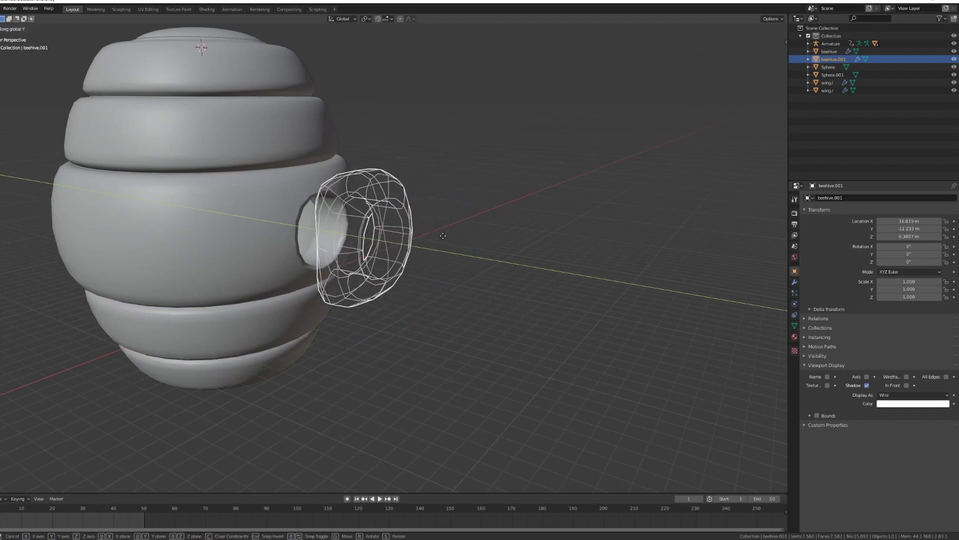
click(391, 234)
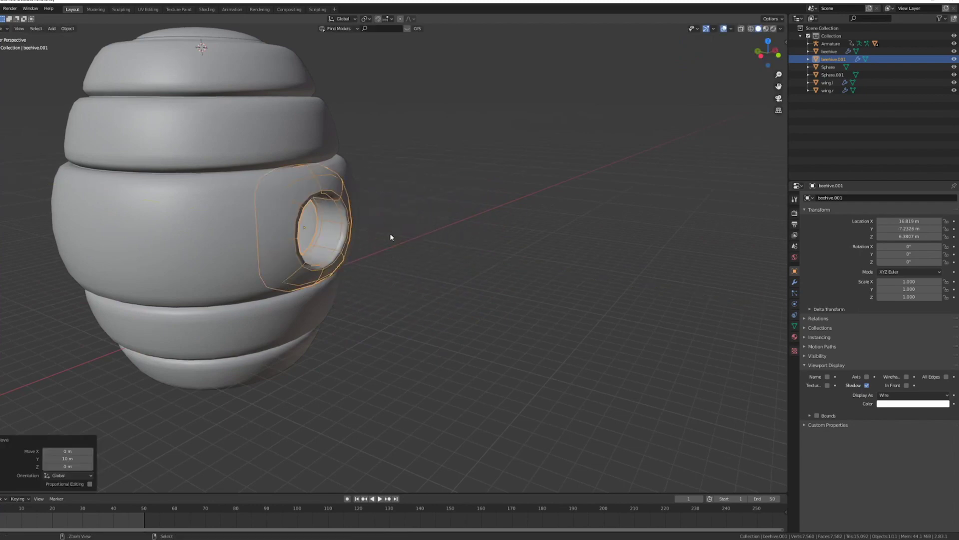
middle_drag(389, 233, 346, 232)
key(KP_Decimal)
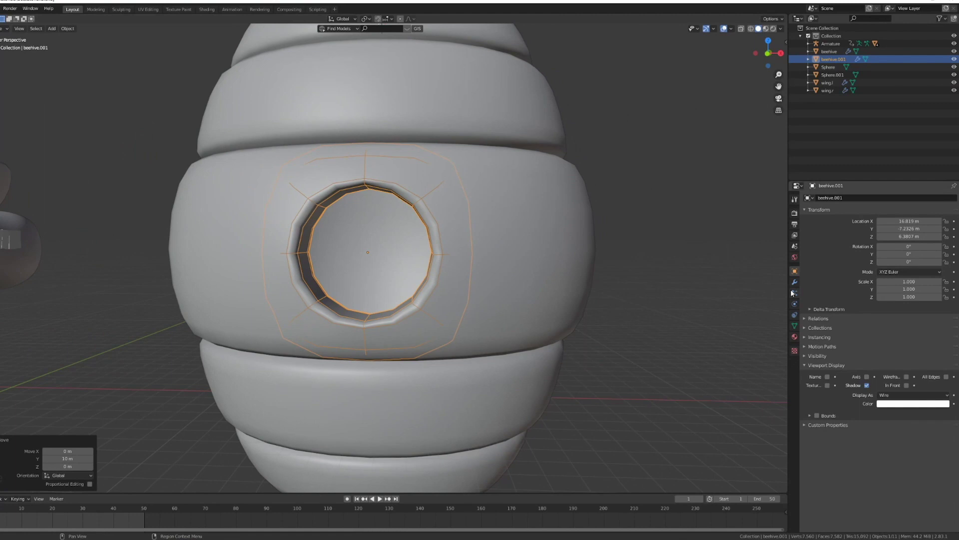
Add Collision physics to beehive.001 with Softbody And Cloth thickness outer 0.010, inner 0.057.
click(795, 304)
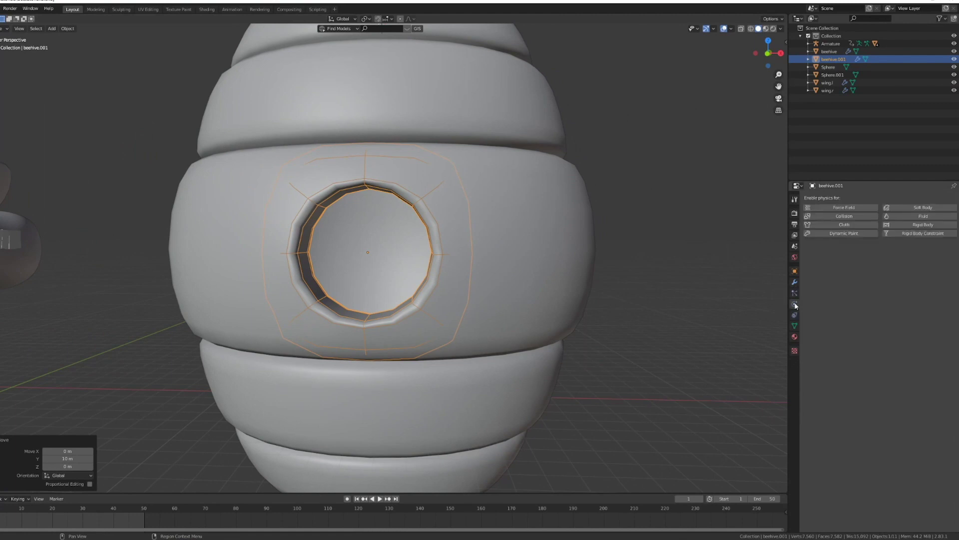
click(827, 217)
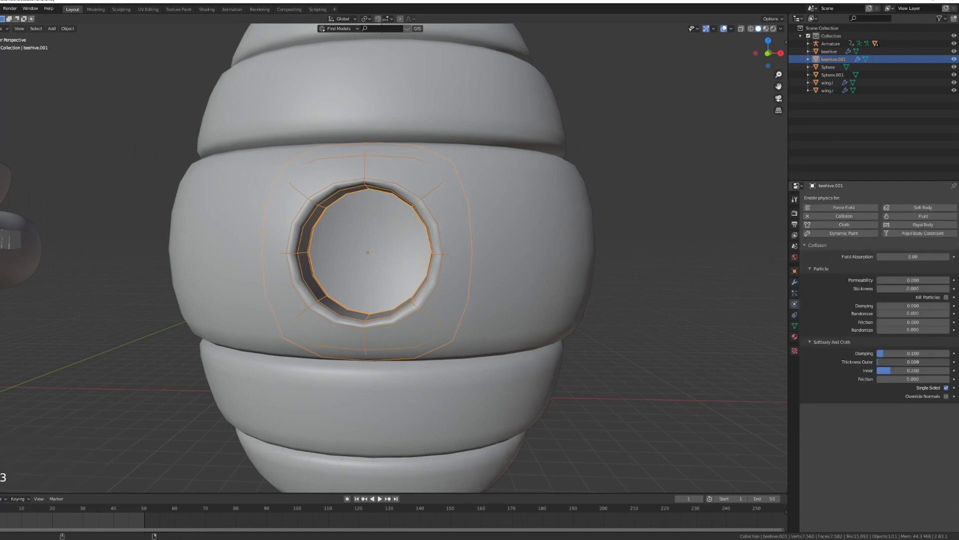
click(879, 362)
drag(911, 373, 887, 372)
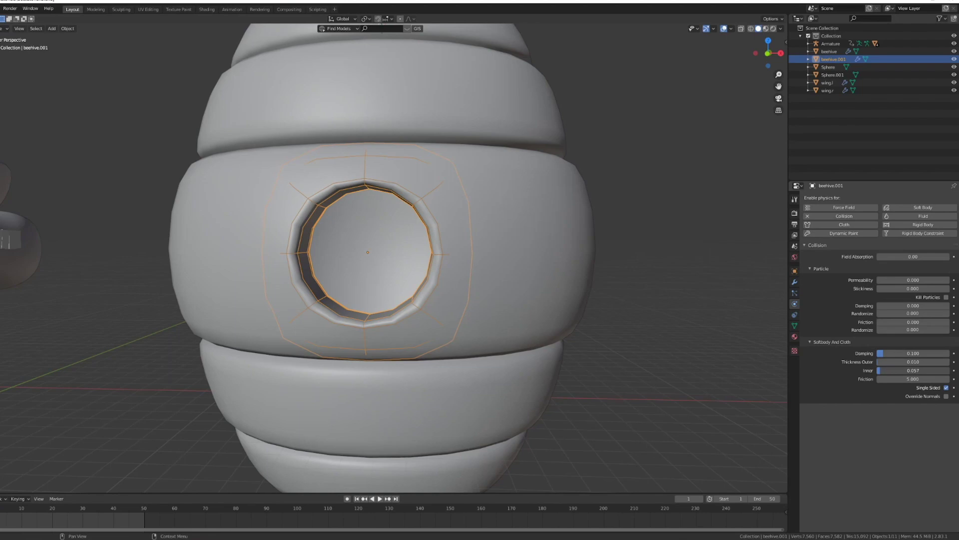
drag(887, 371, 894, 370)
scroll(450, 290, down, 5)
middle_drag(430, 293, 370, 273)
scroll(447, 273, up, 2)
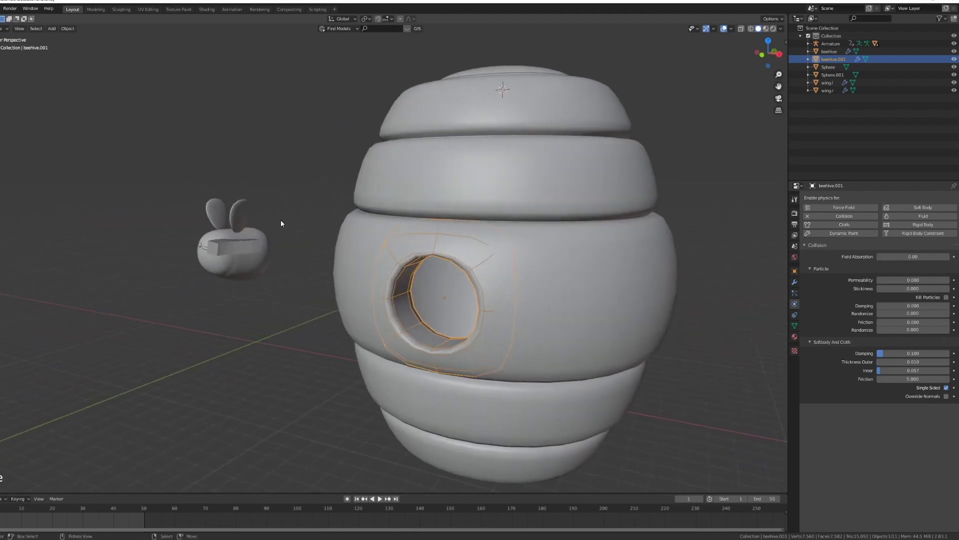
scroll(292, 254, down, 2)
middle_drag(330, 272, 361, 272)
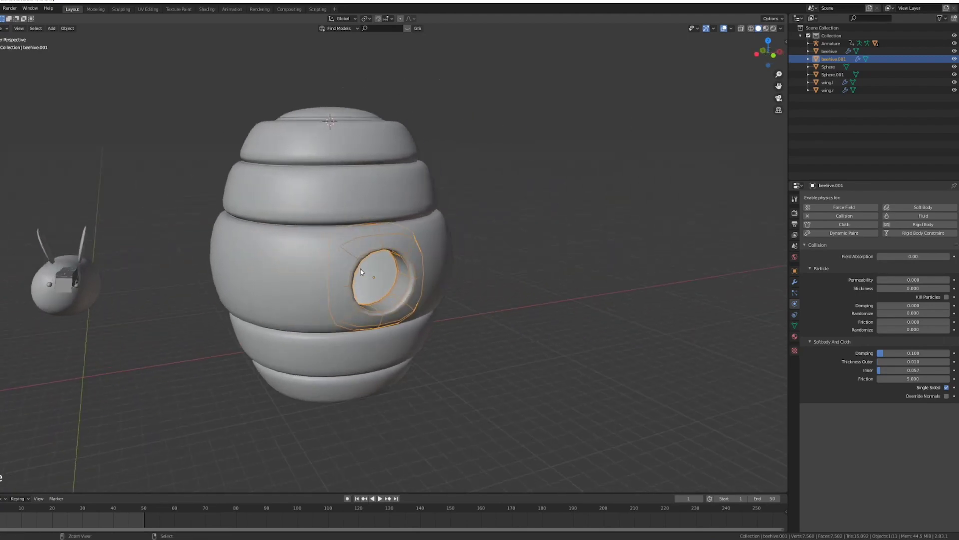
mouse_move(428, 285)
middle_down()
mouse_move(440, 294)
mouse_move(409, 284)
middle_up()
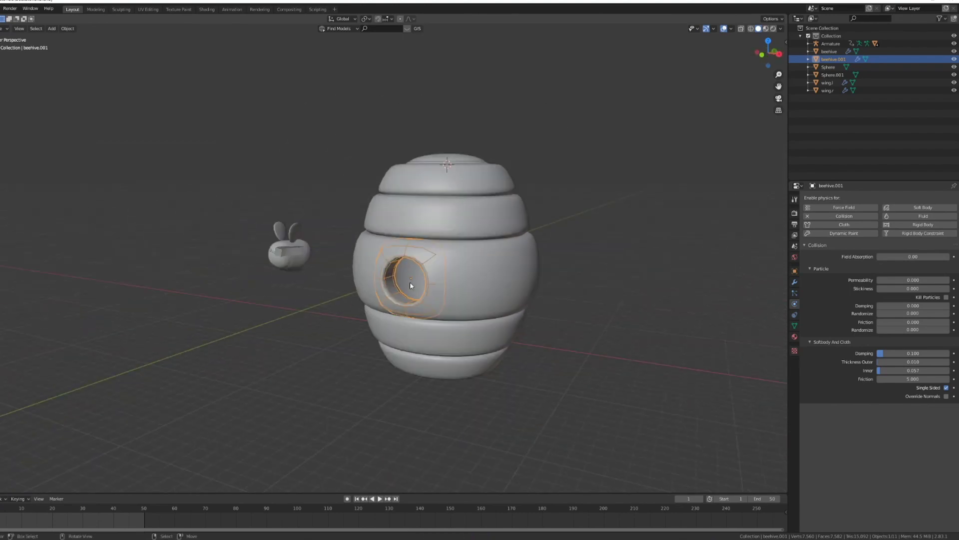